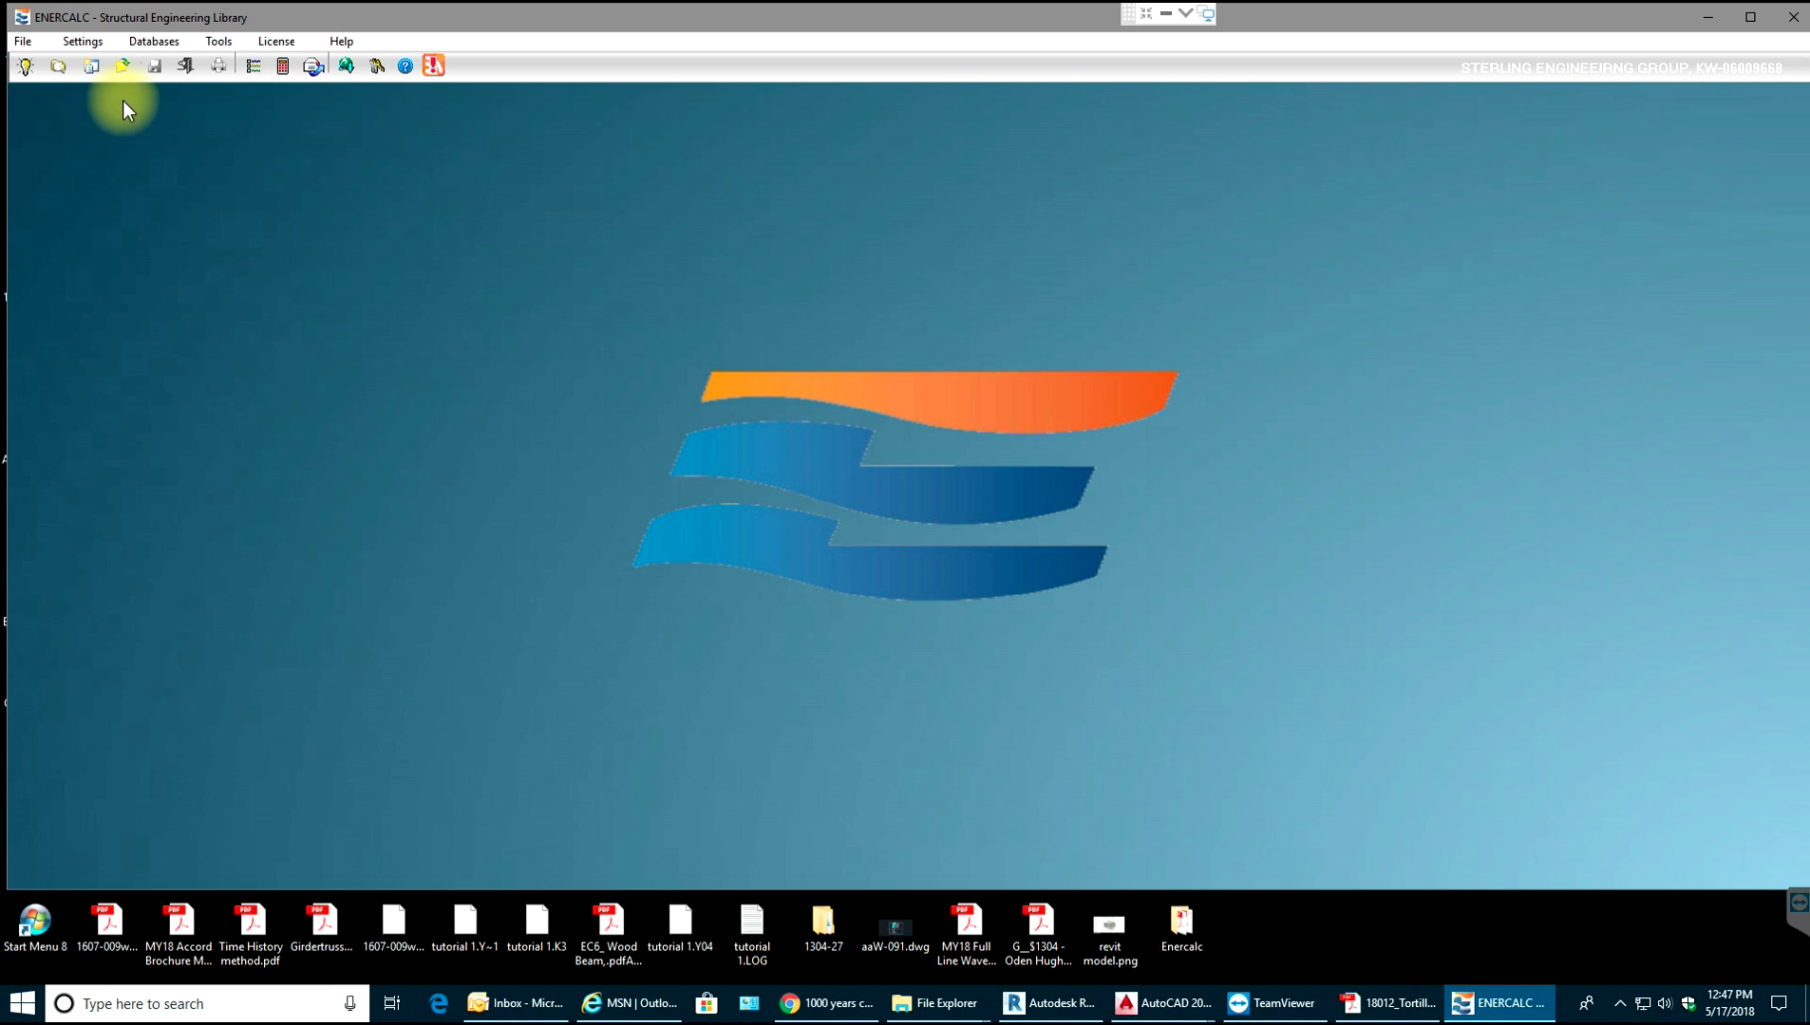
Open the Select New Calculation picker through File > Quick Calc.
left_click(29, 42)
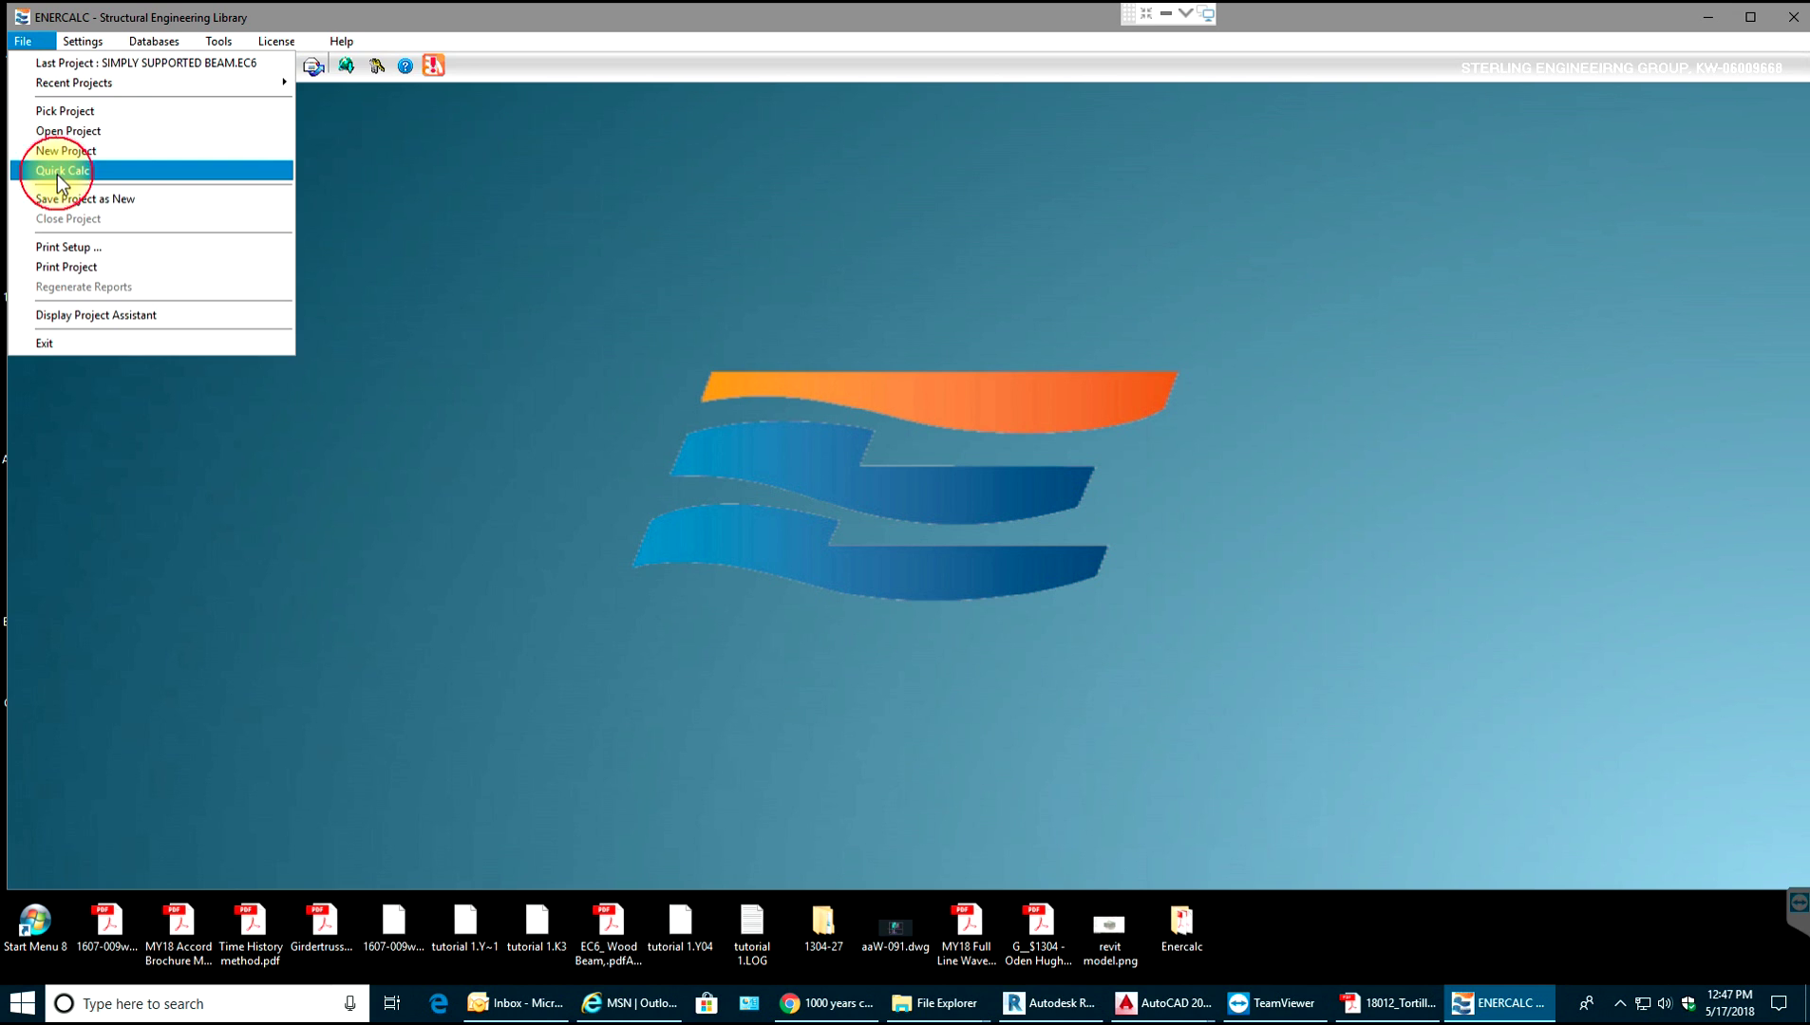
left_click(58, 174)
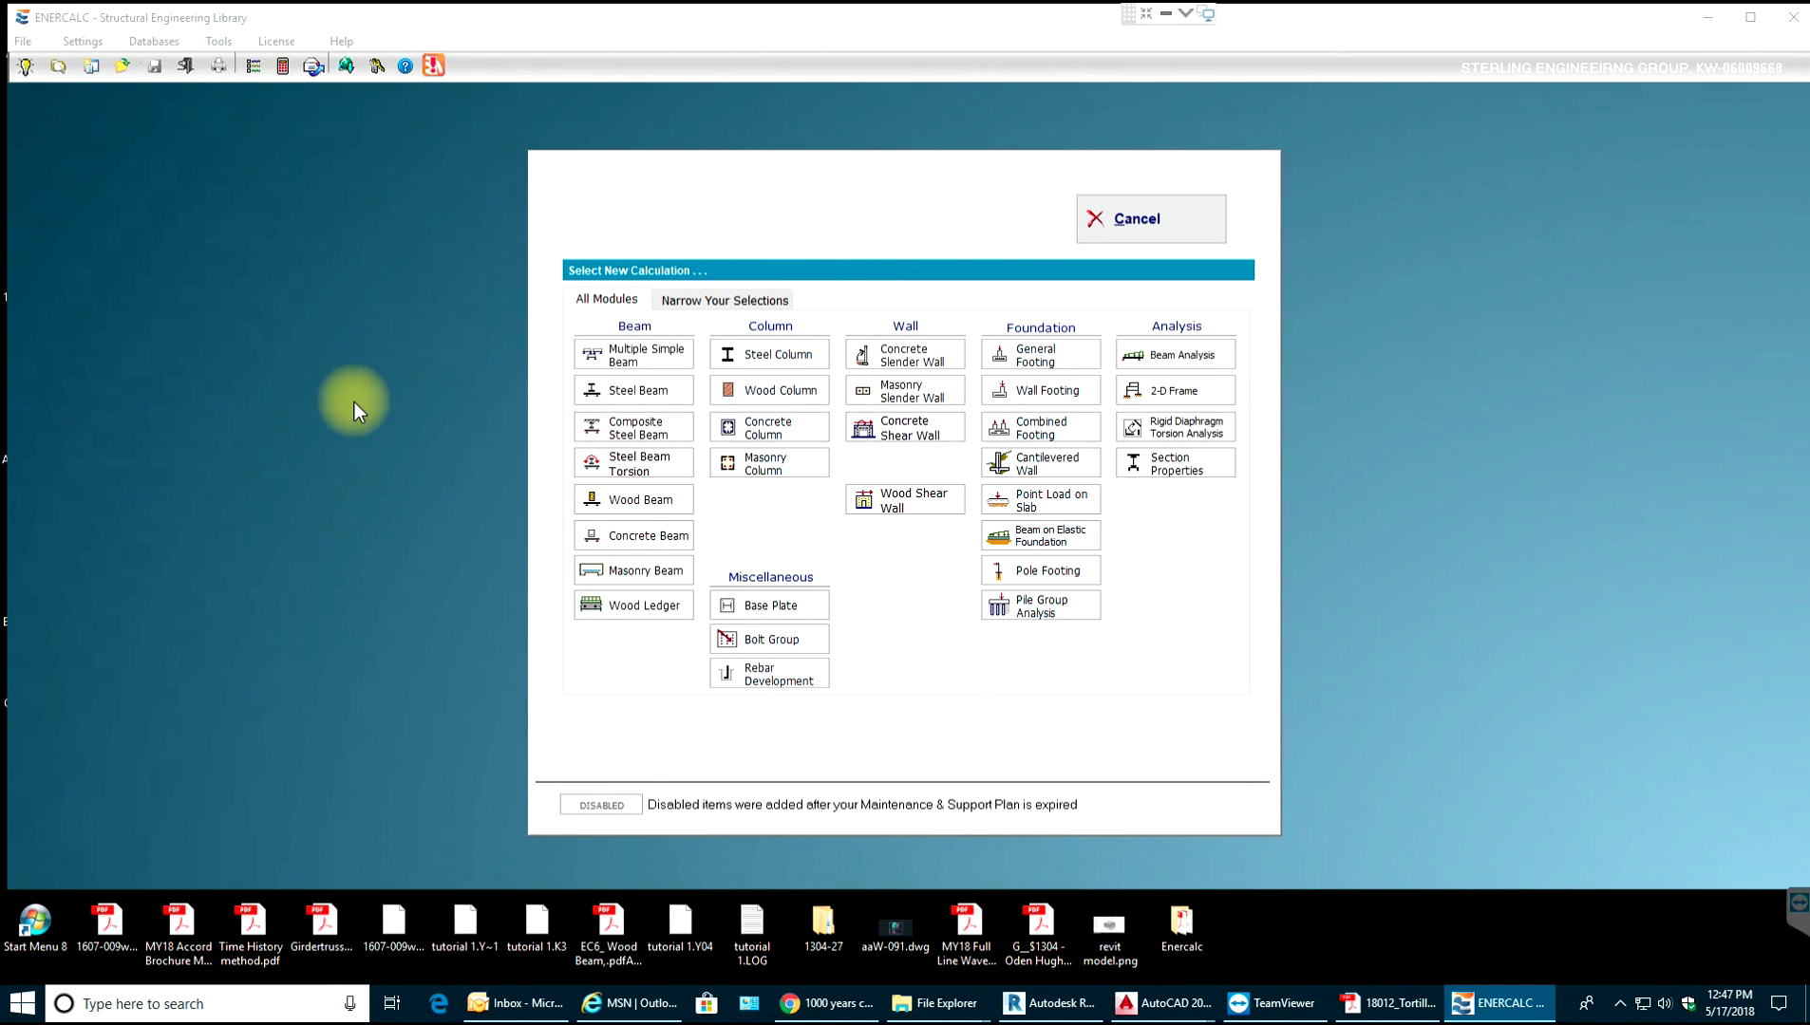
Start a Steel Beam calculation and give it the description 'Continuous Beam'.
left_click(642, 399)
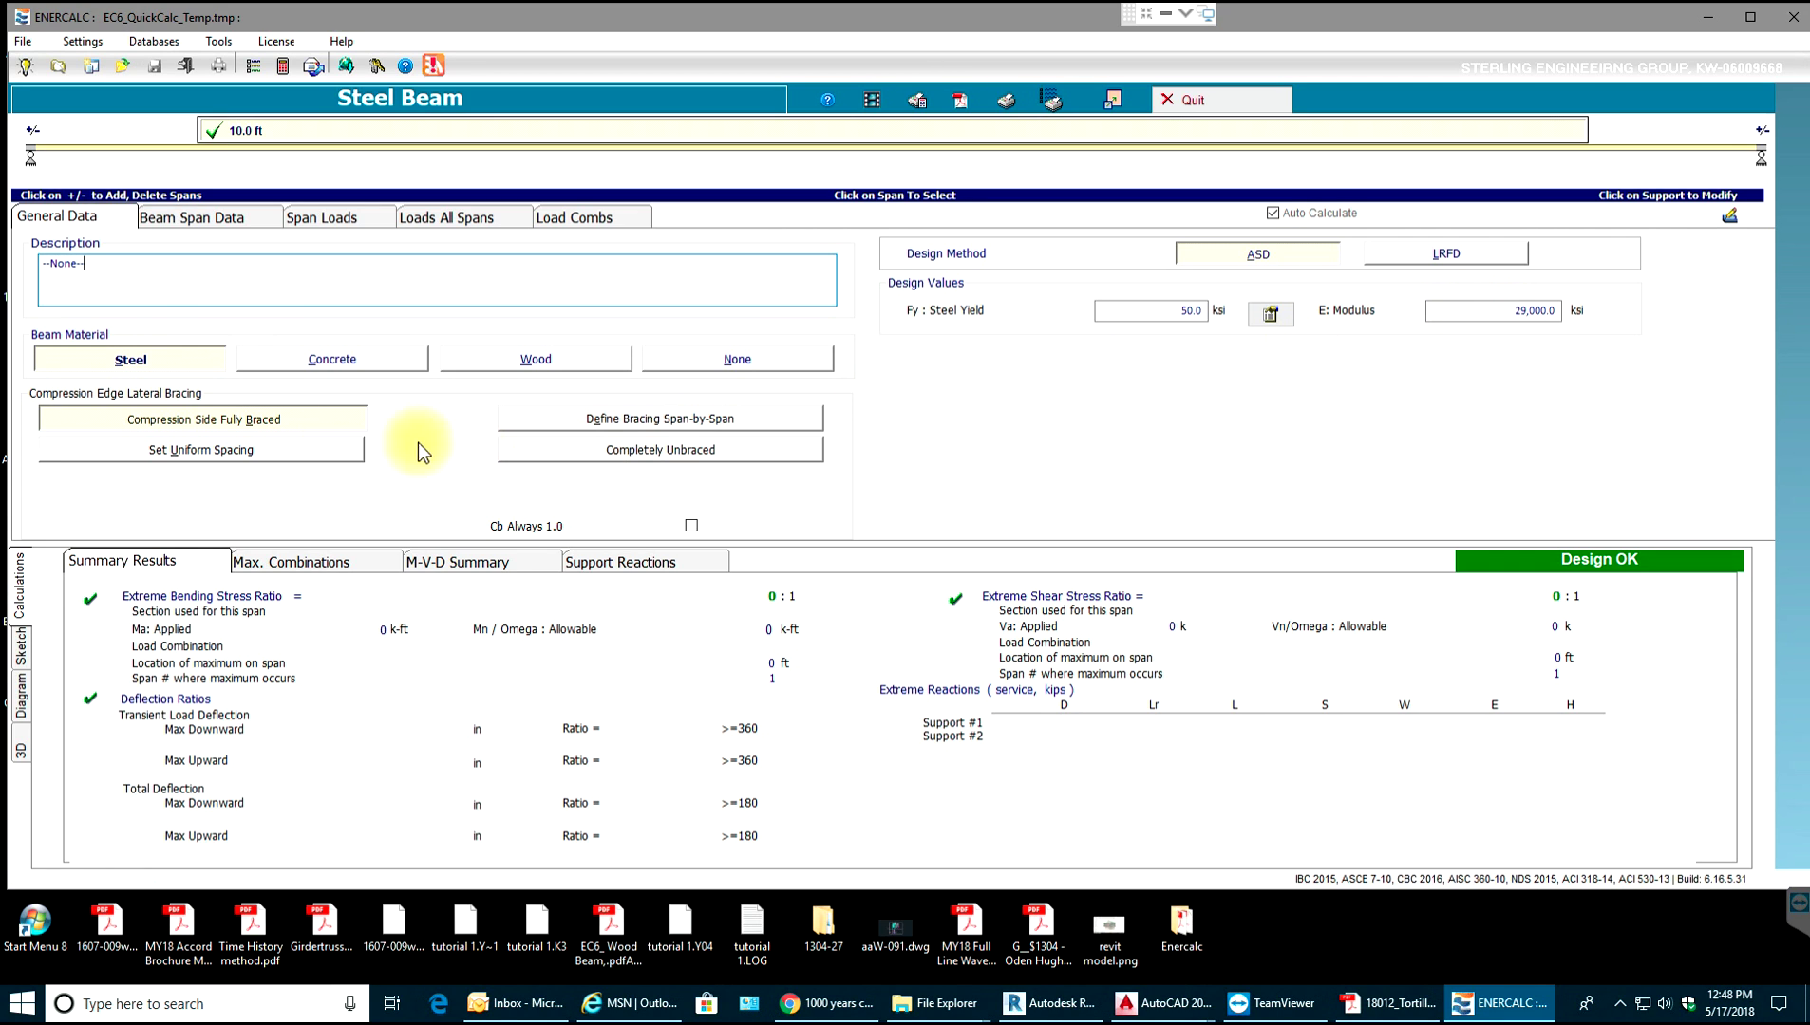
double_click(66, 275)
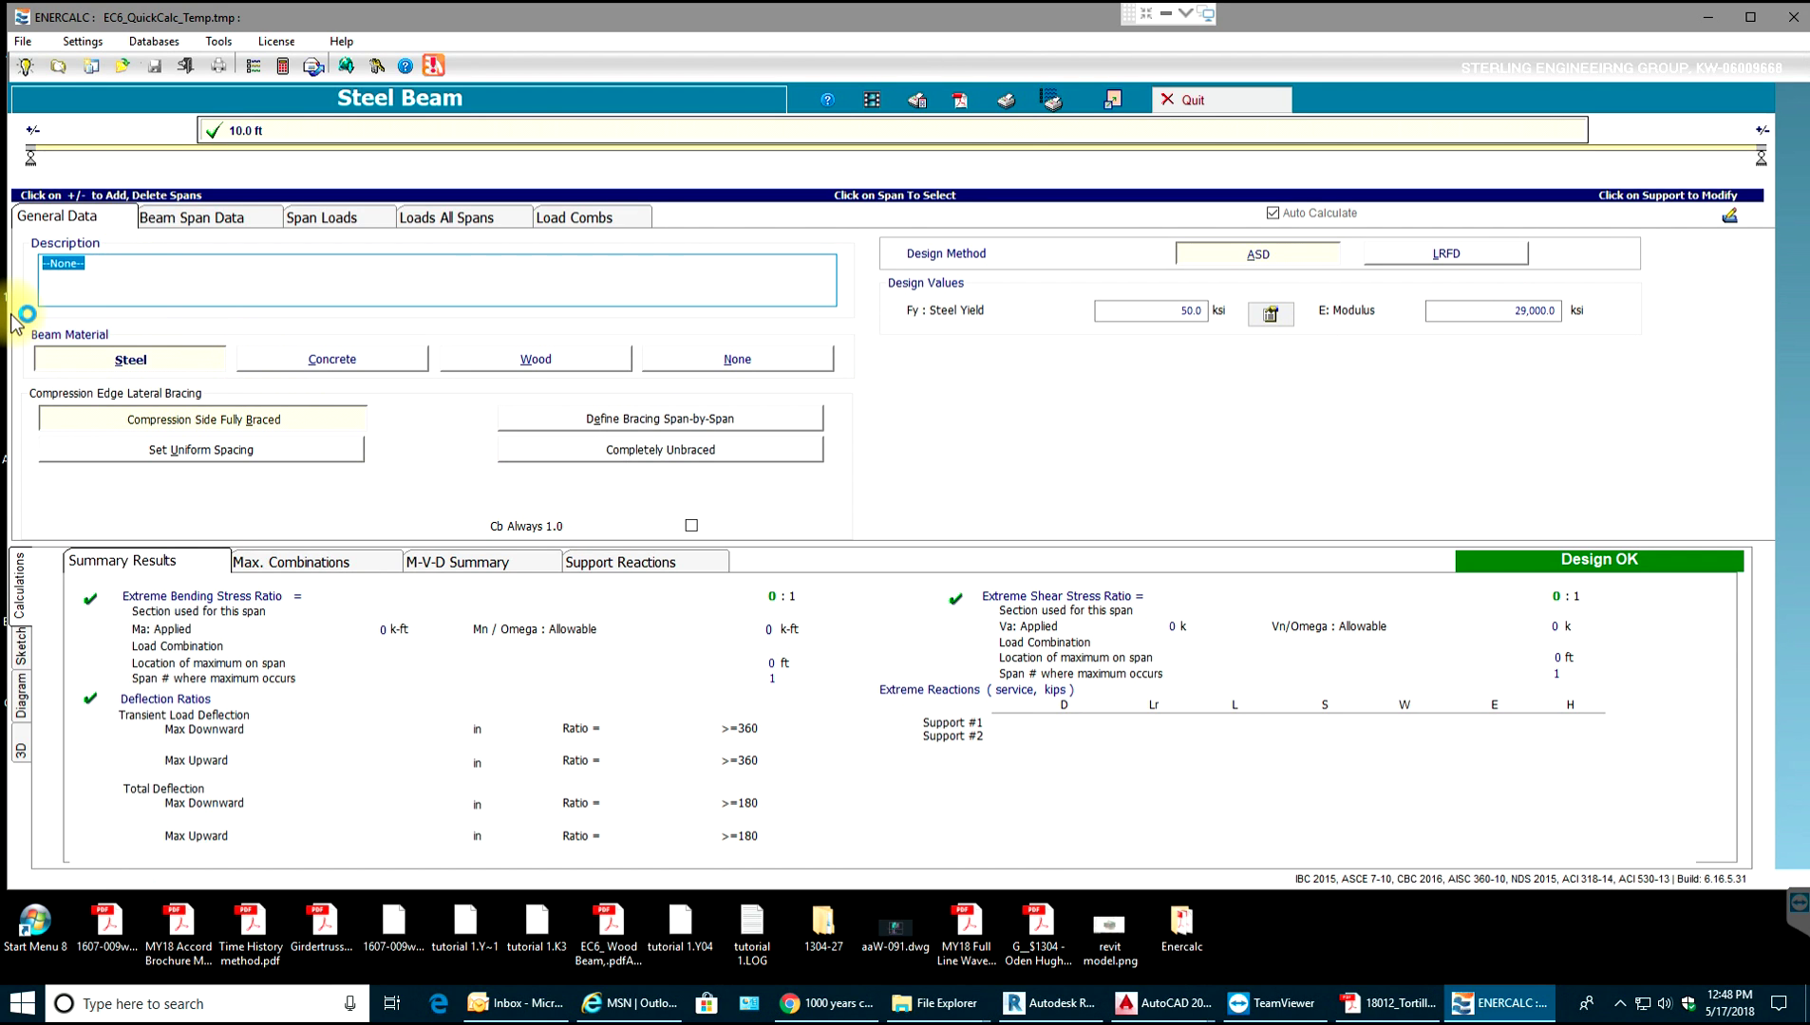
type("Continuous Beam")
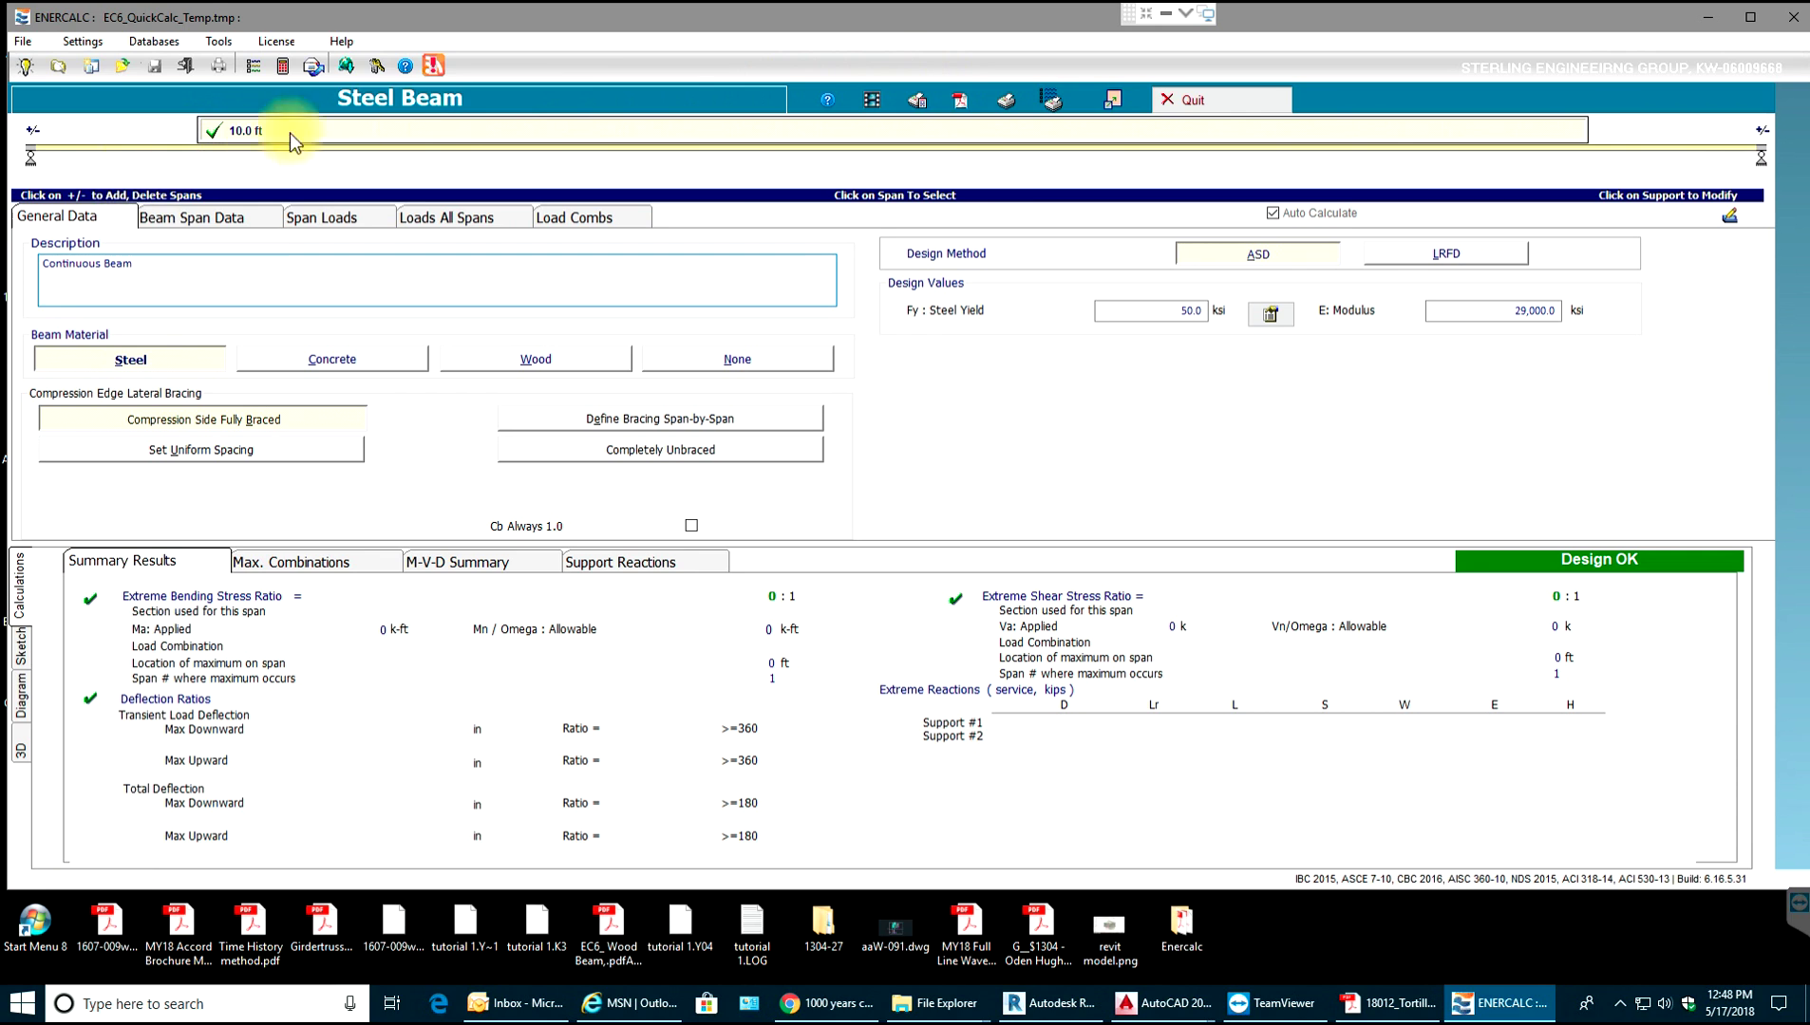
Add two spans for three 10.0 ft spans, switch design to LRFD, and show span data.
left_click(37, 131)
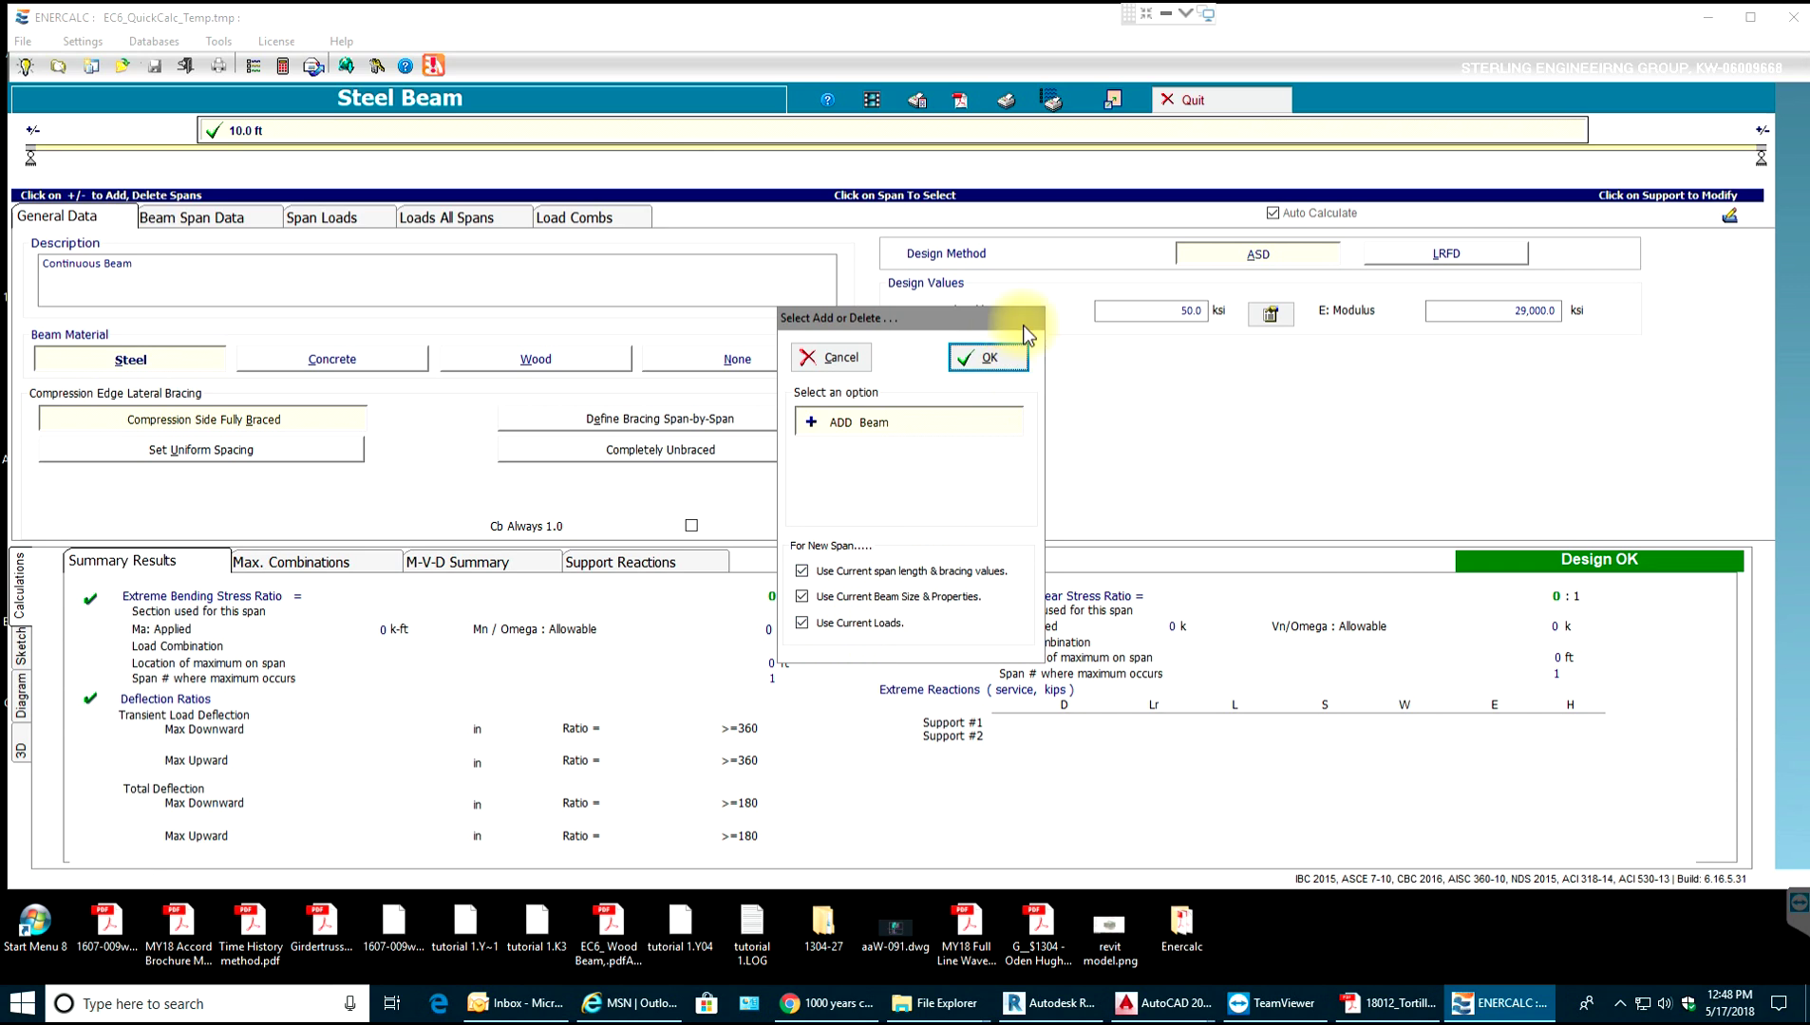
left_click(983, 357)
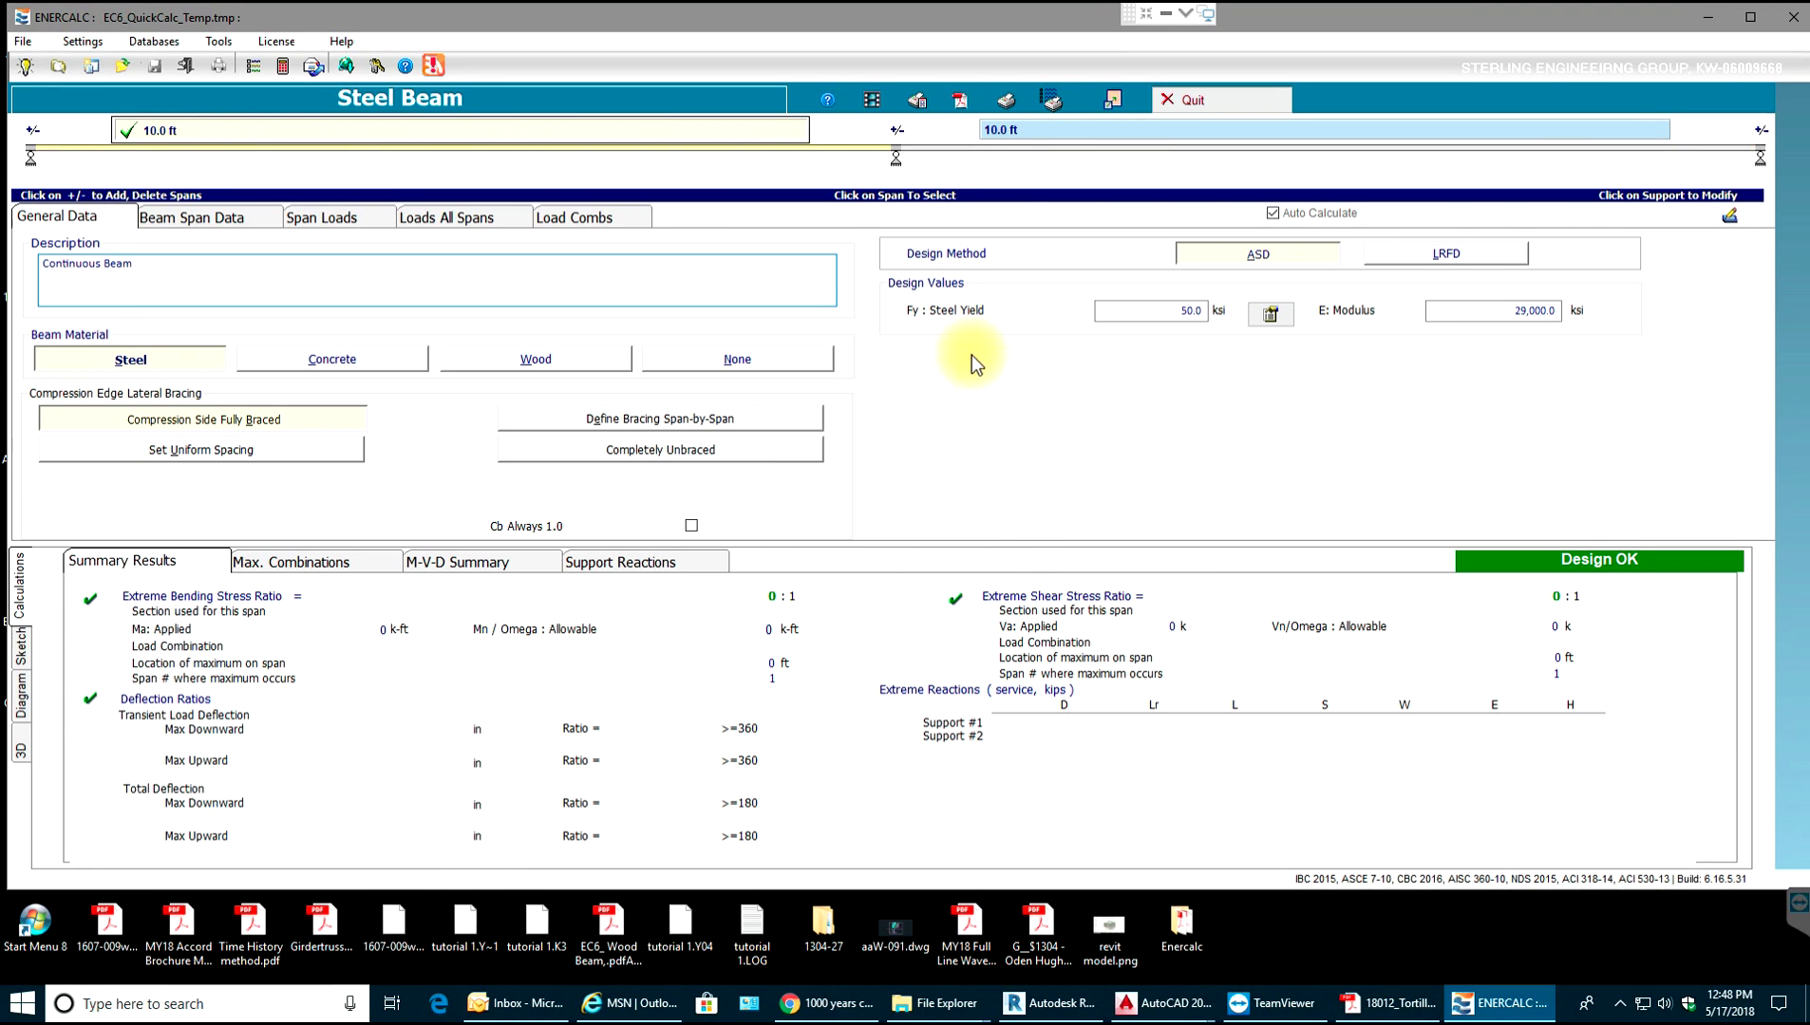
left_click(34, 131)
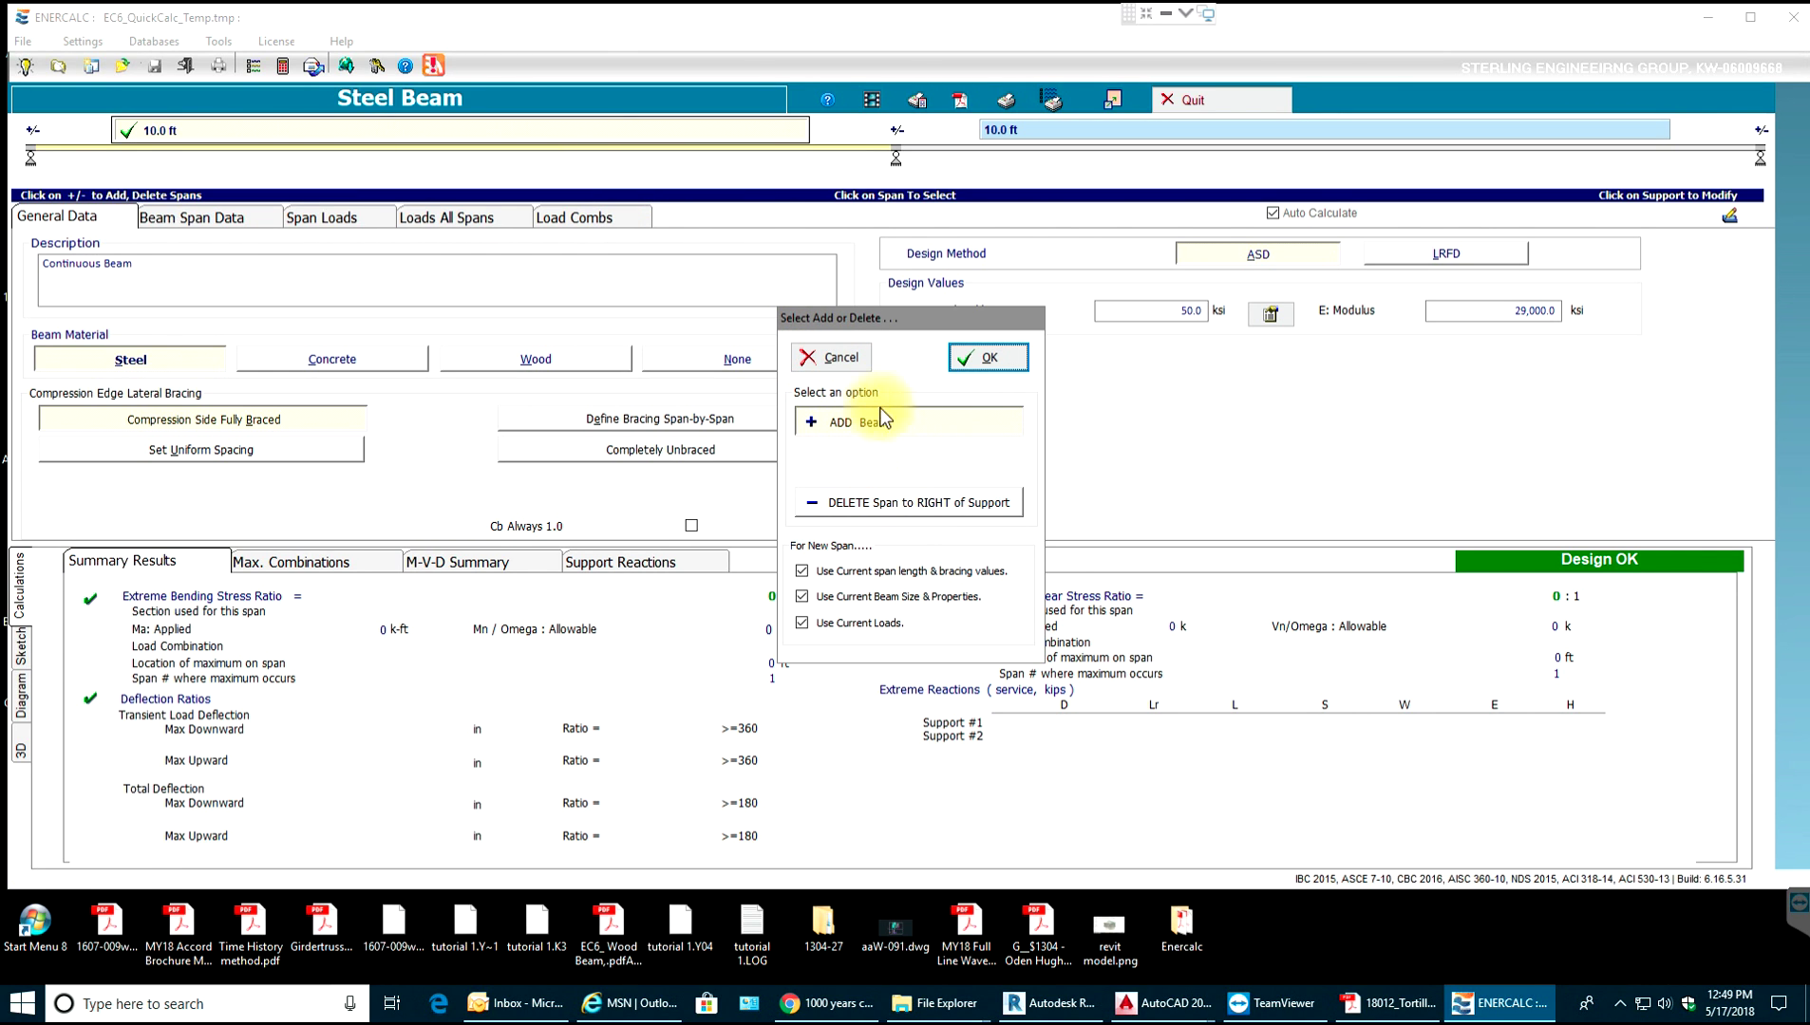
left_click(978, 363)
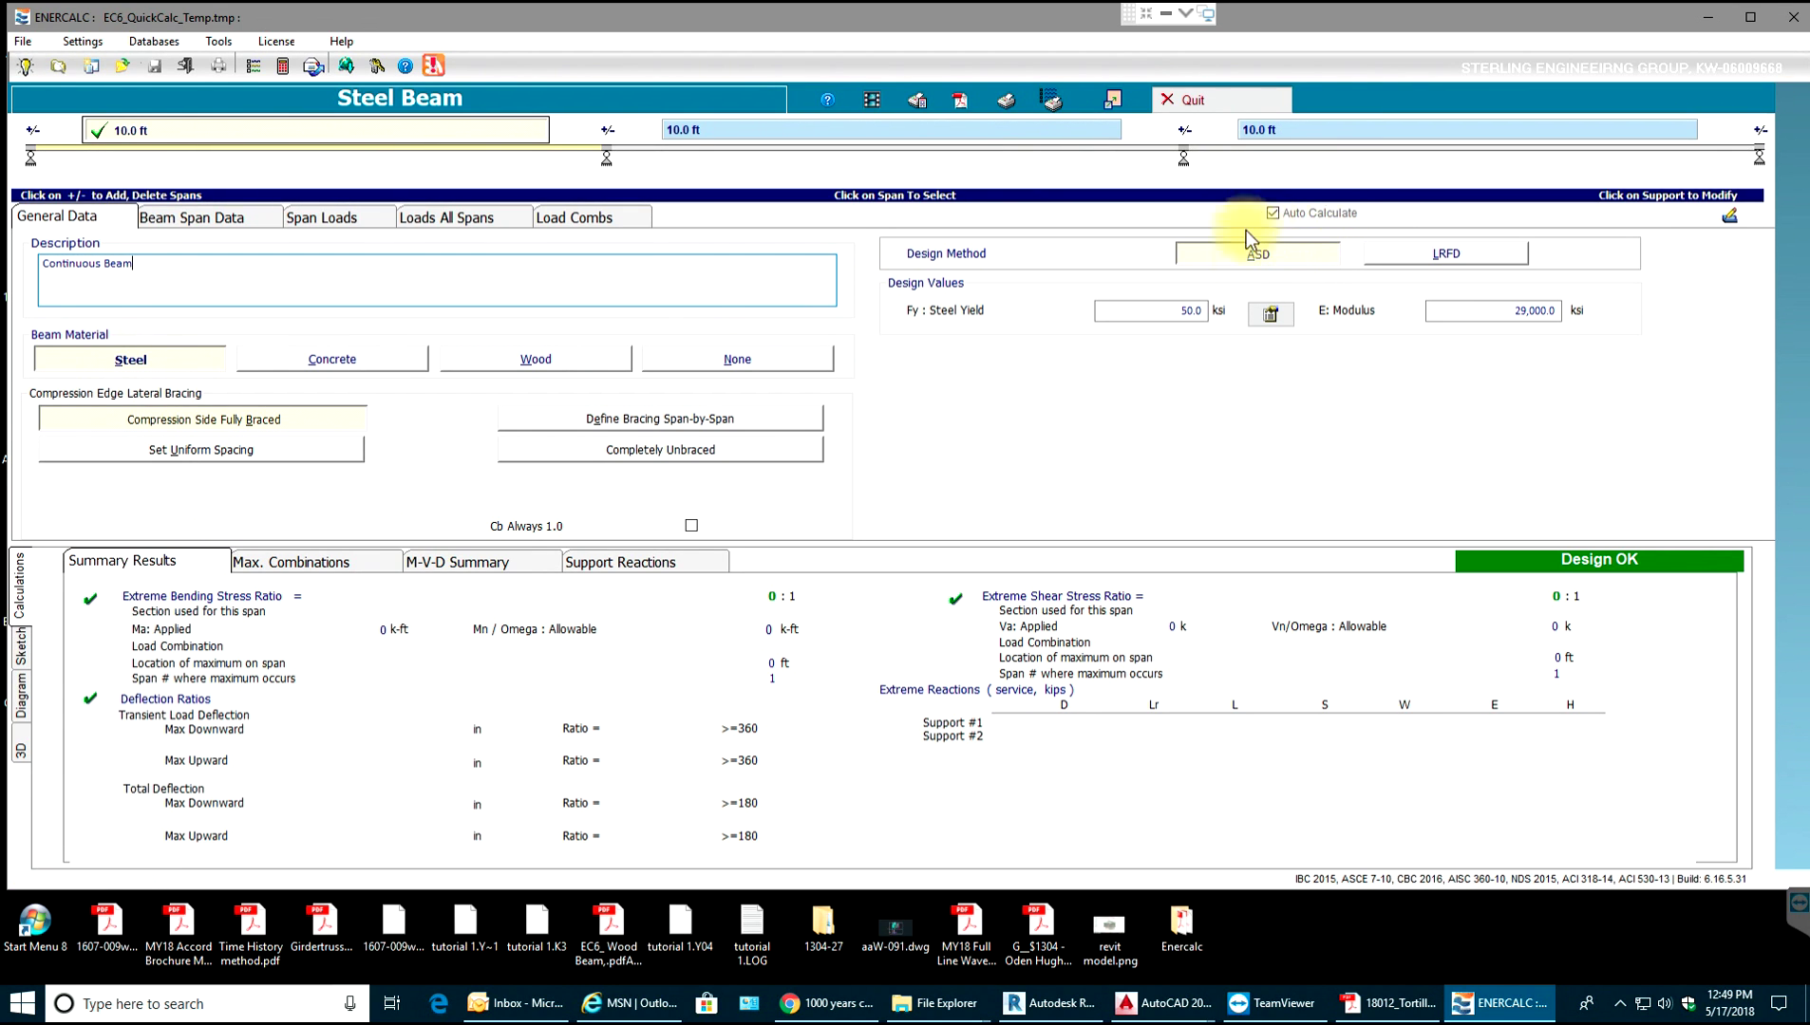
left_click(1443, 256)
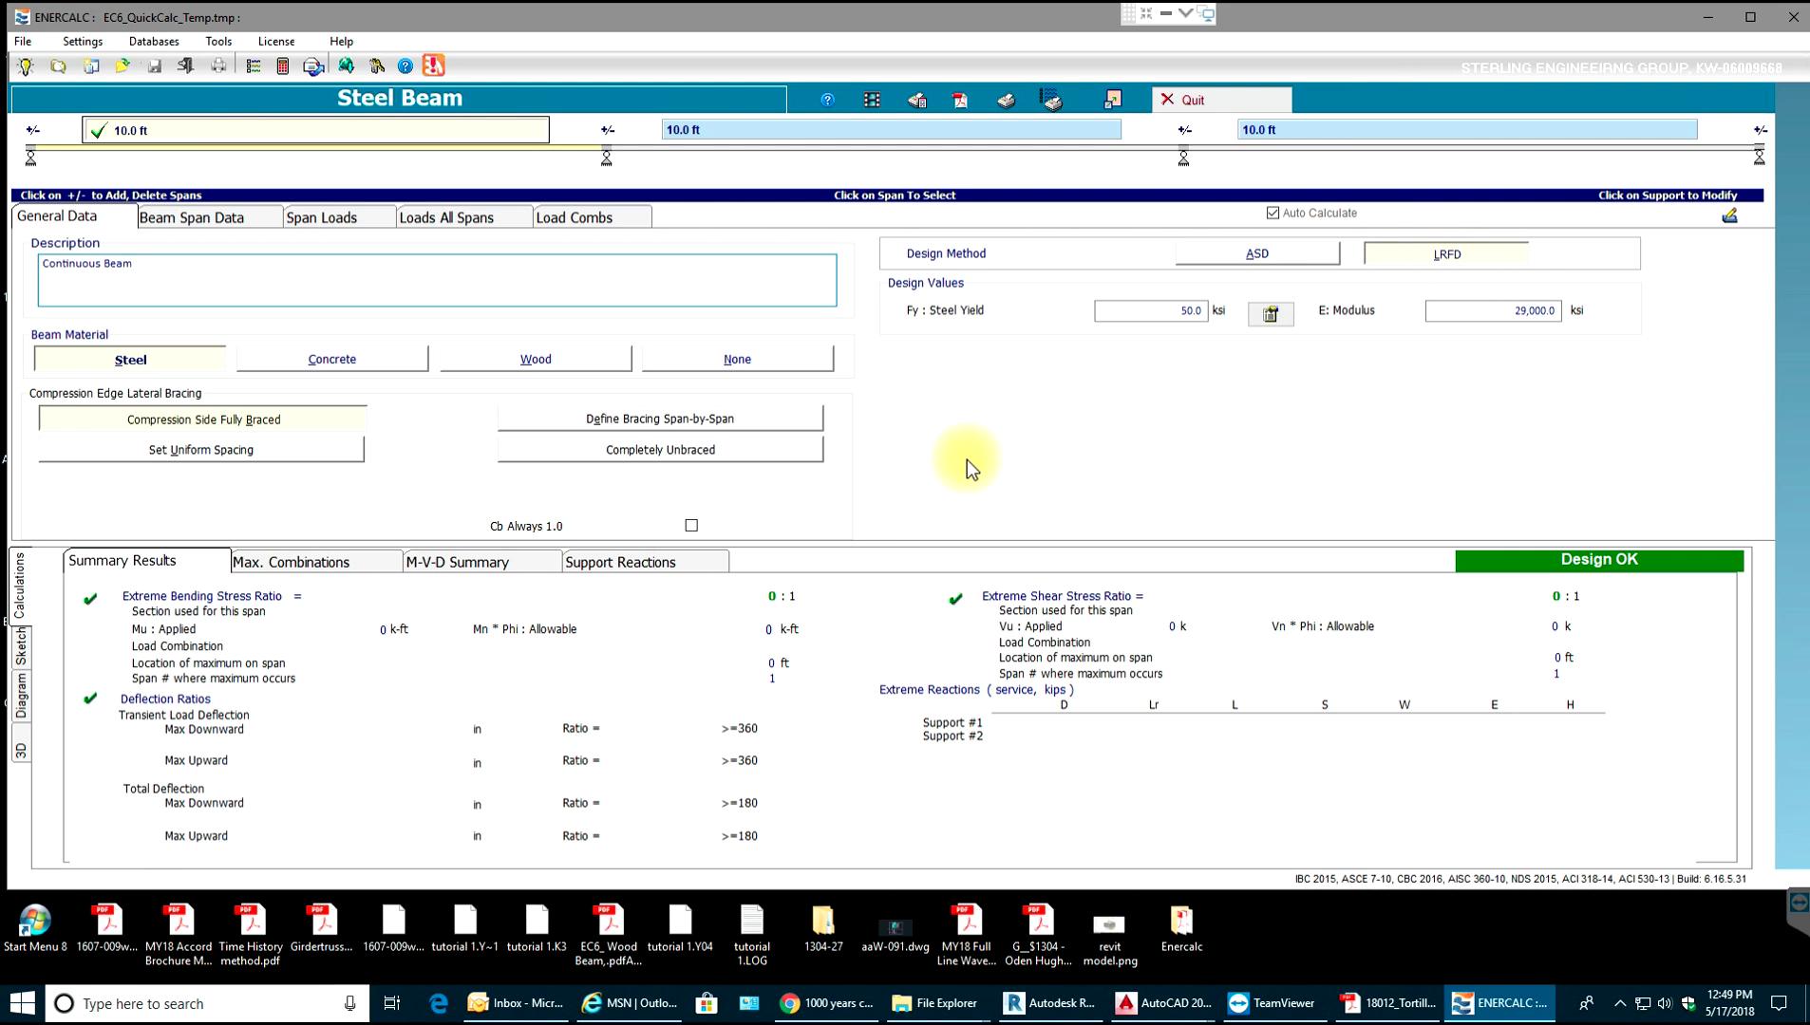
left_click(218, 220)
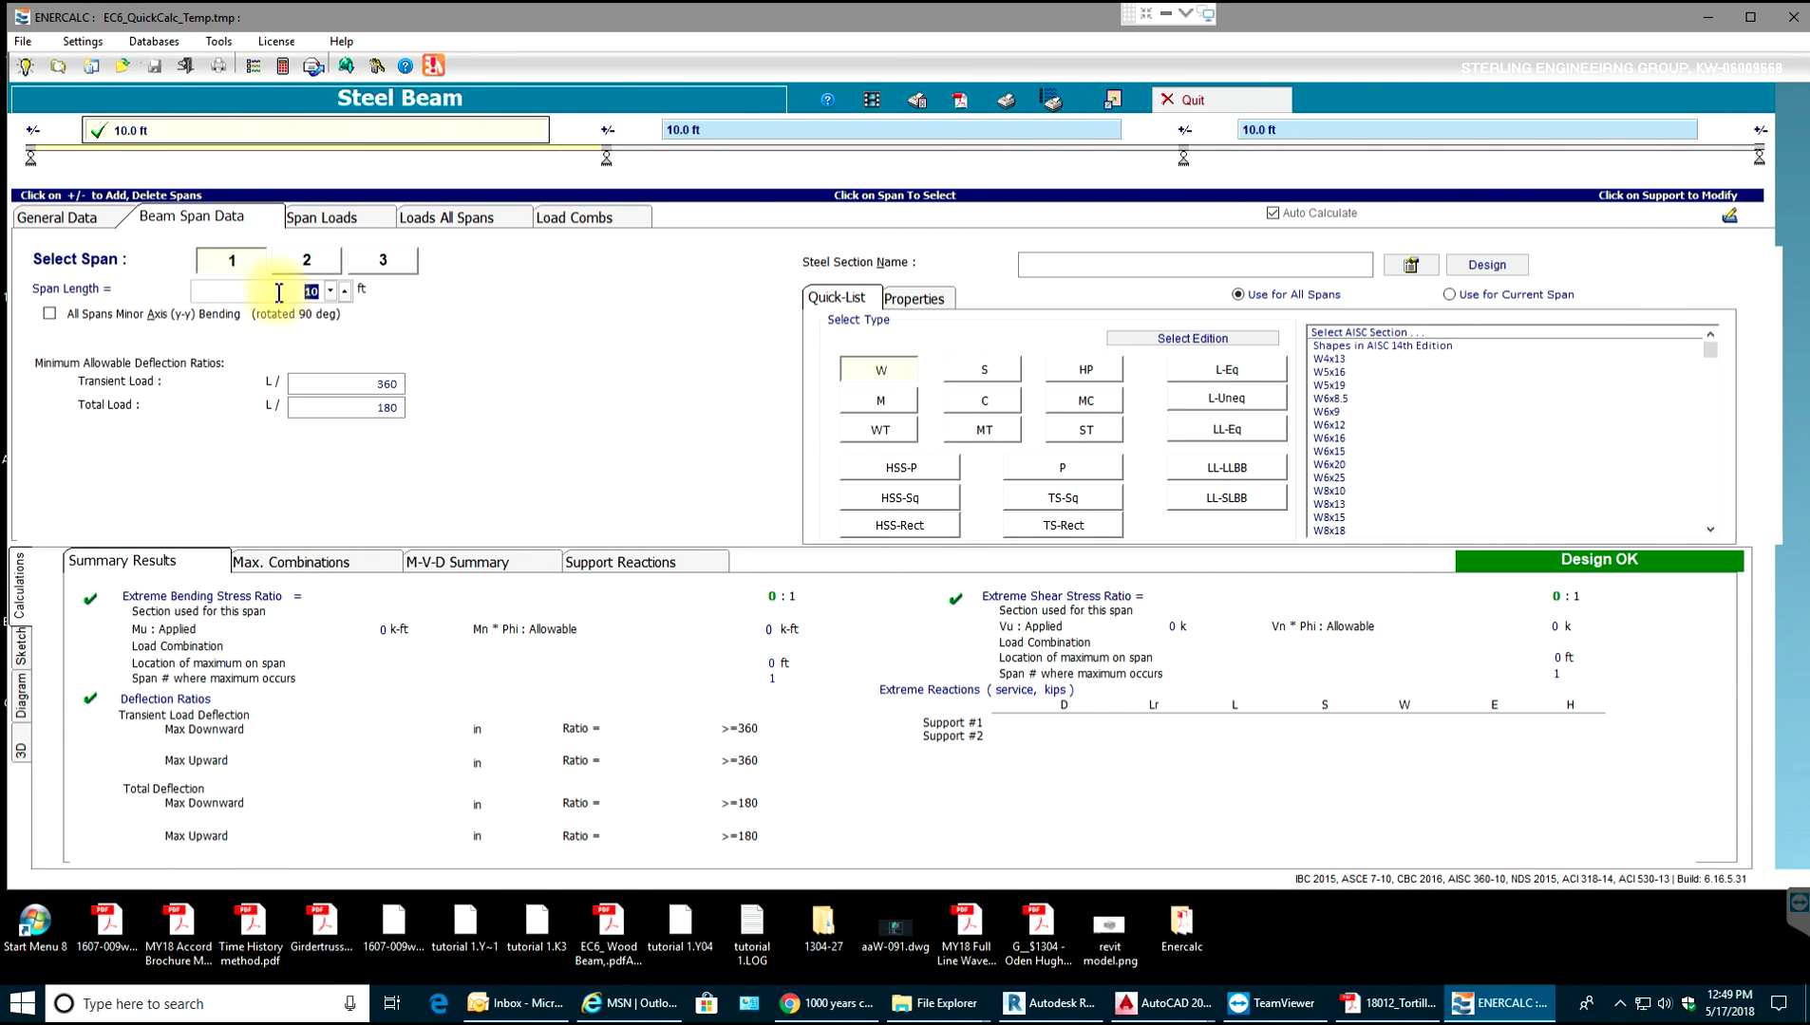
Set the middle span length to 6.0 ft.
left_click(384, 261)
left_click(236, 266)
left_click(307, 260)
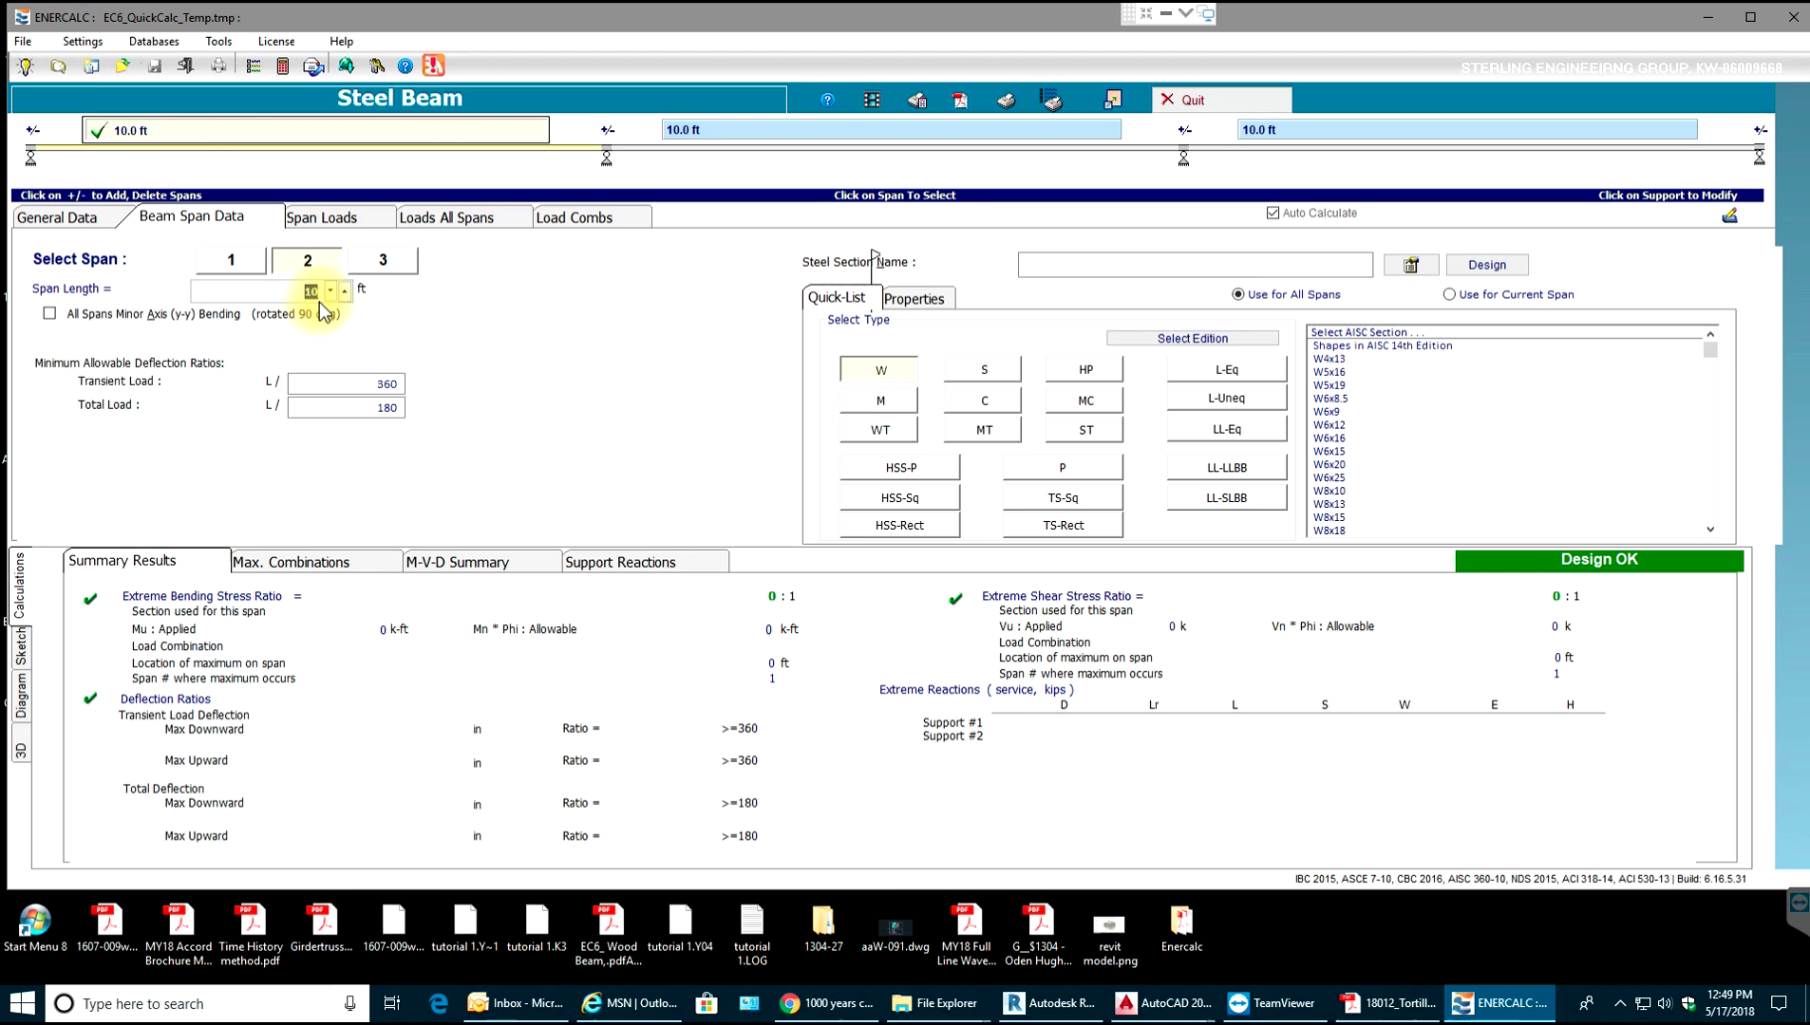
left_click(390, 268)
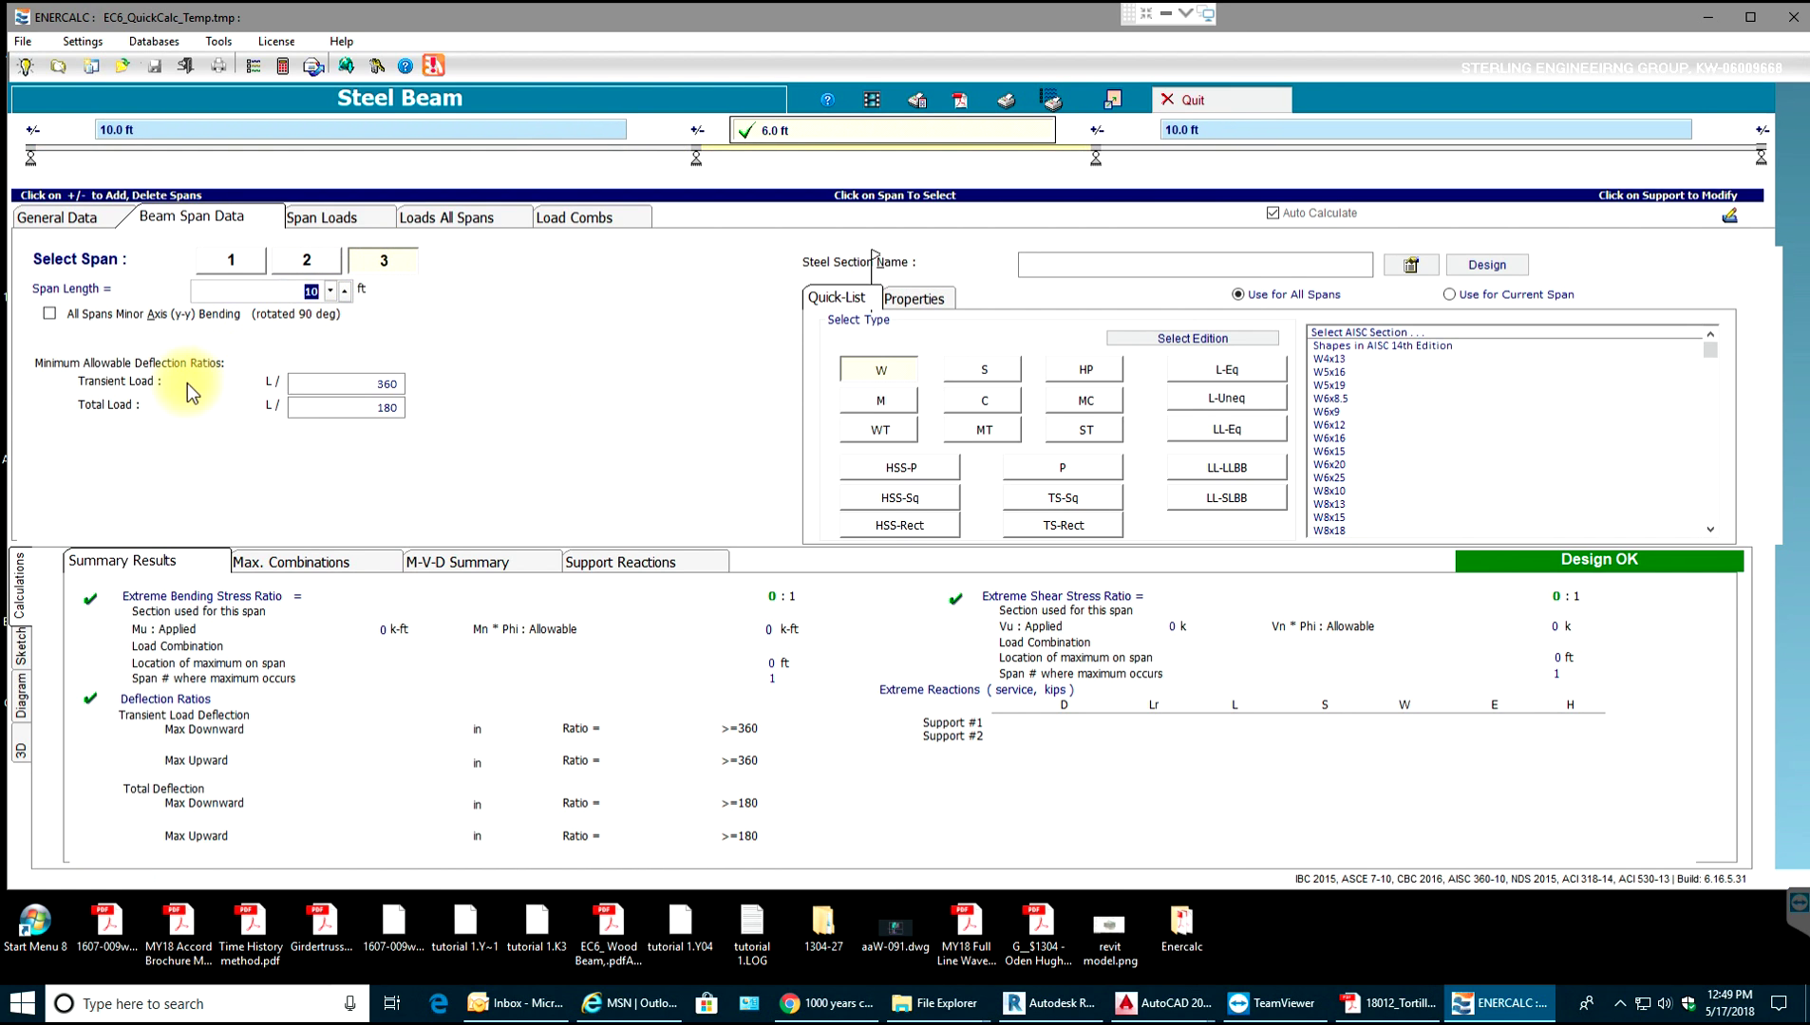
left_click(375, 408)
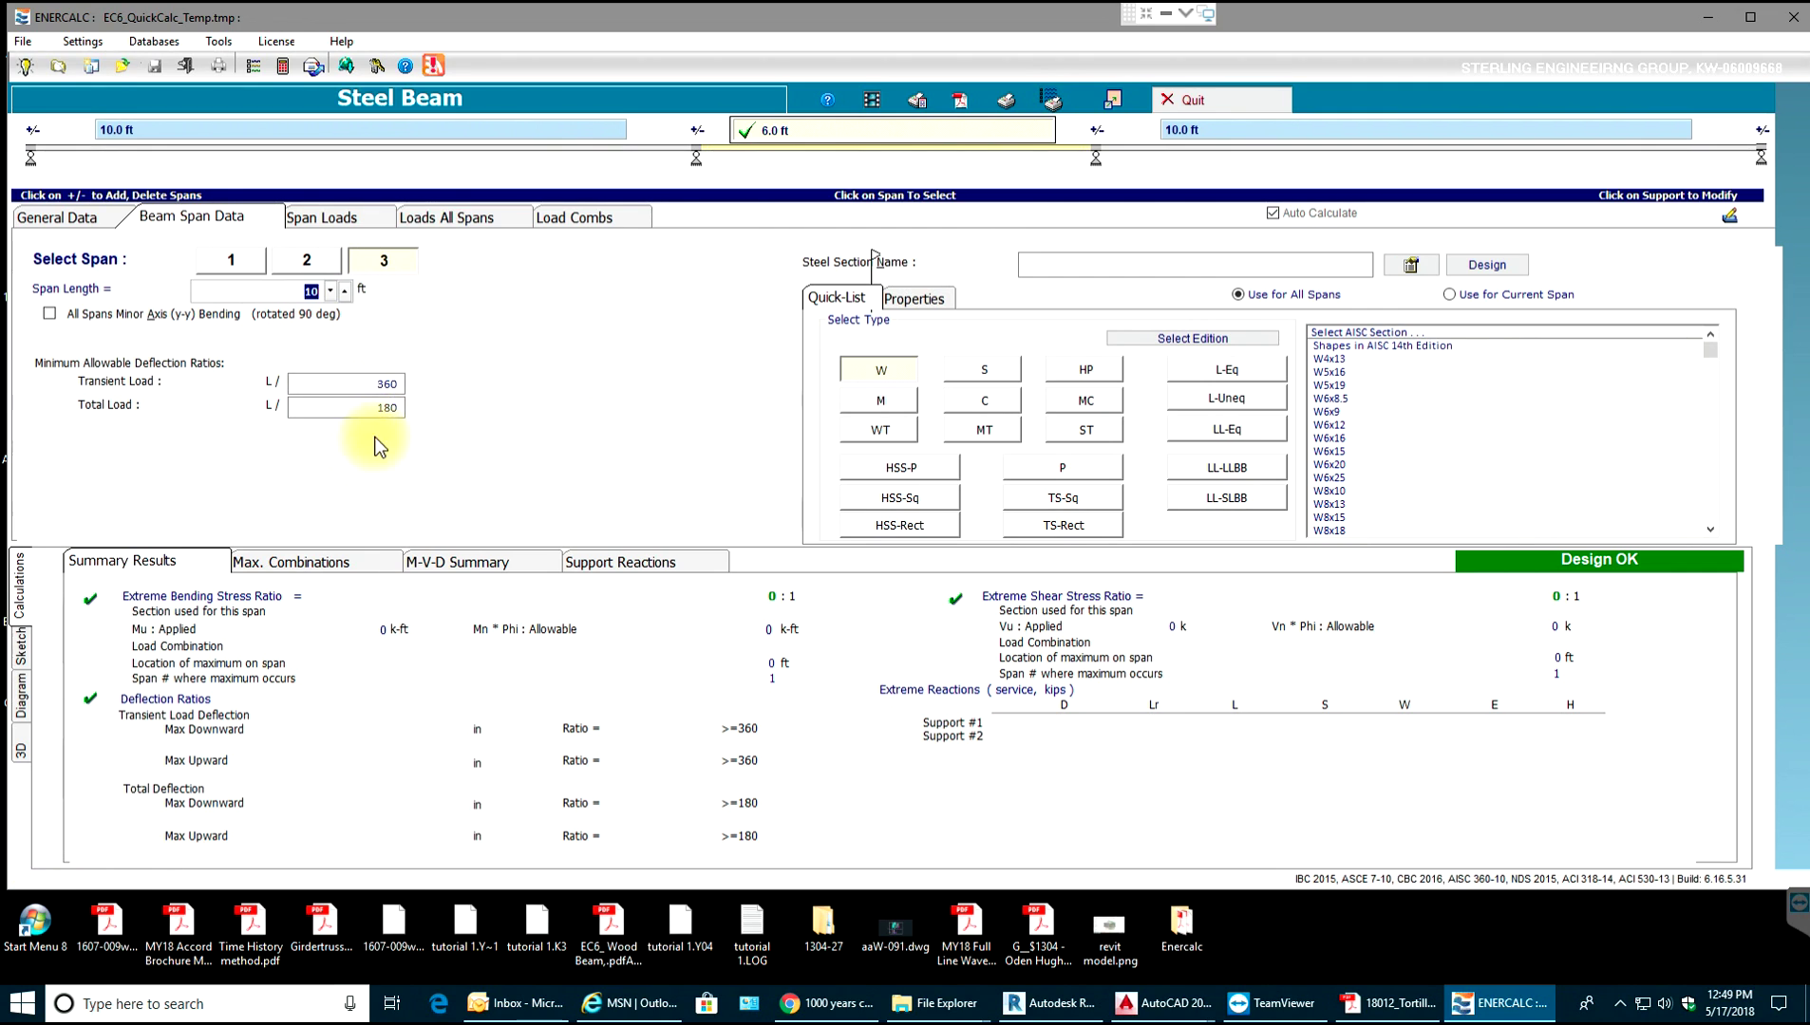
left_click(311, 290)
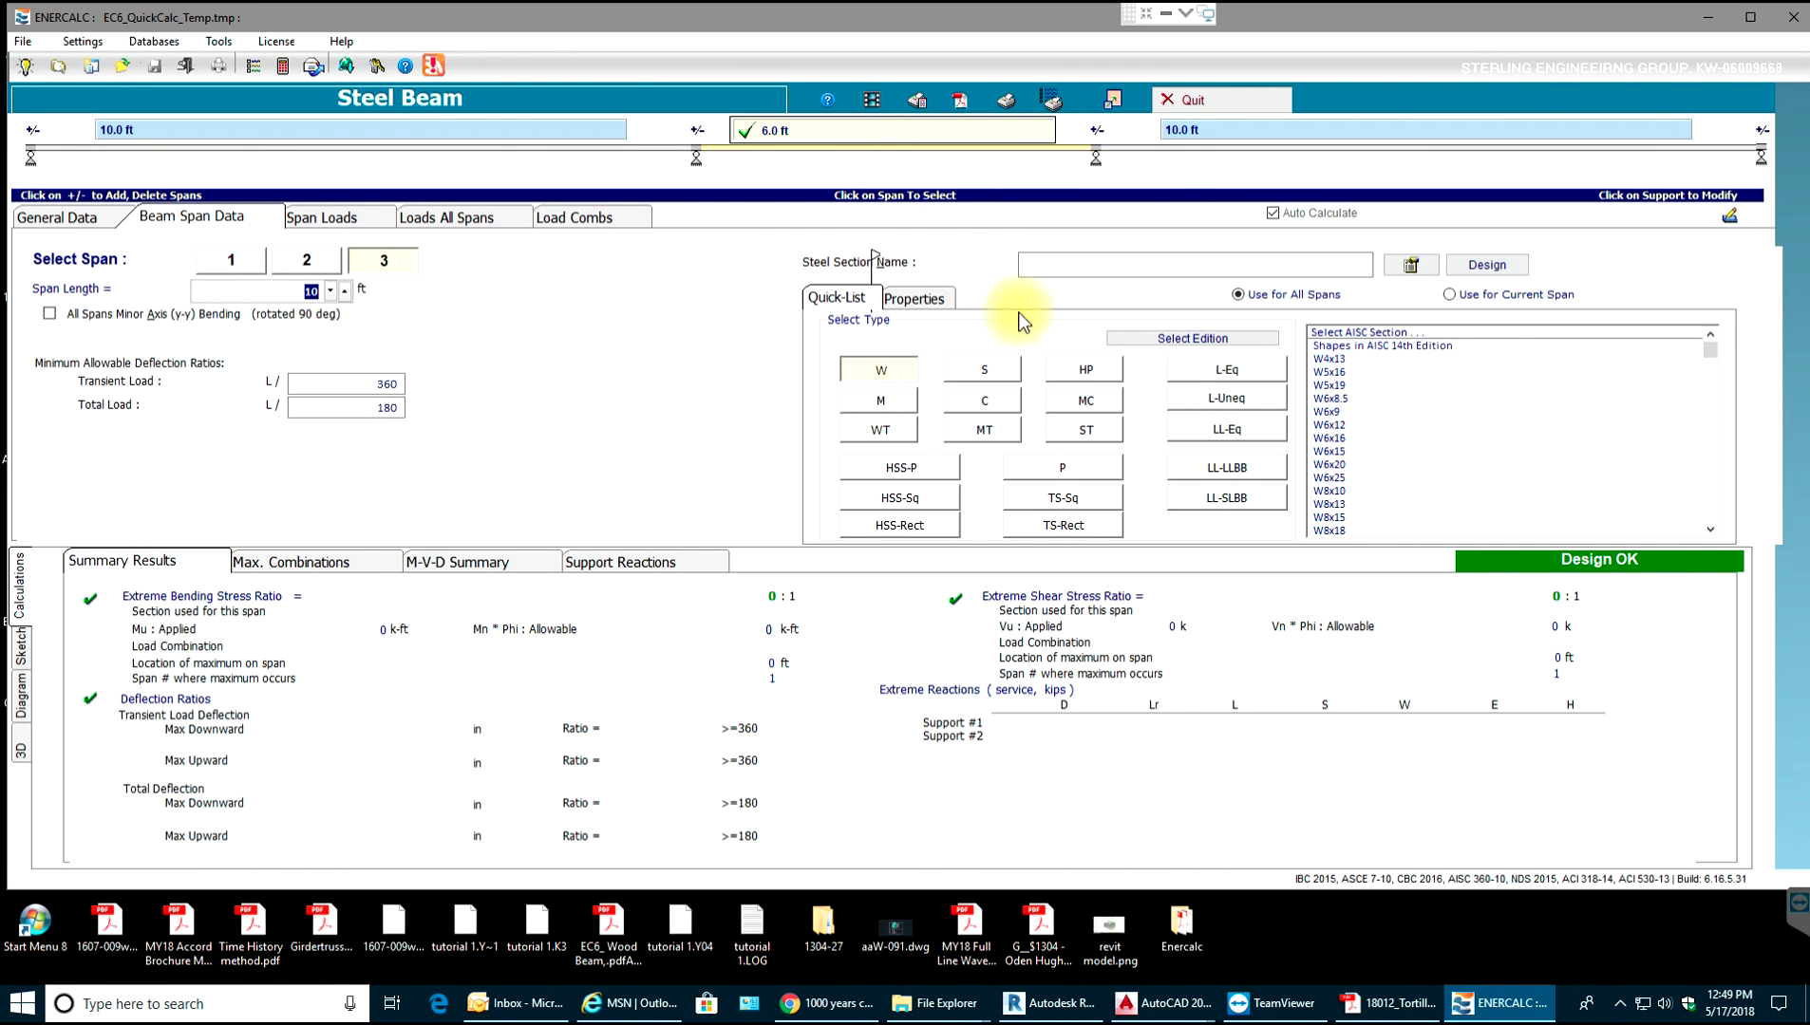
Assign the W10x49 section from the AISC W-shape list to all spans.
left_click(883, 369)
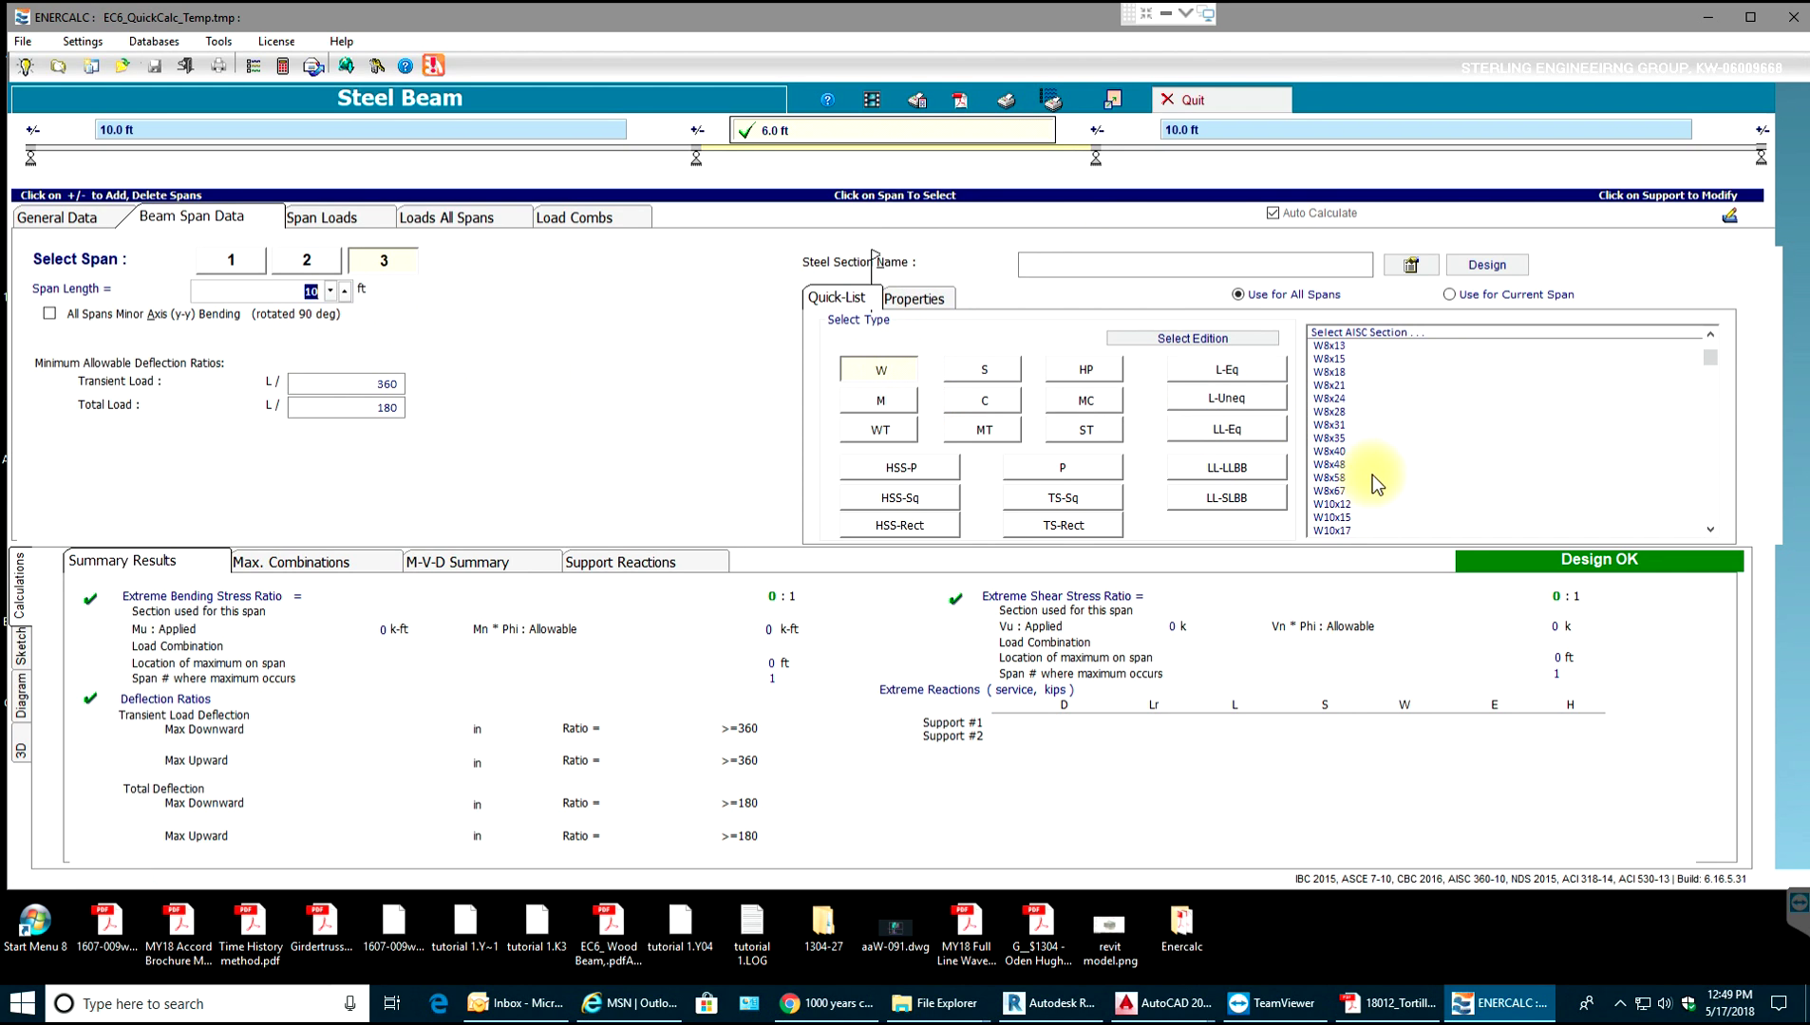
scroll(1349, 484, "down", 7)
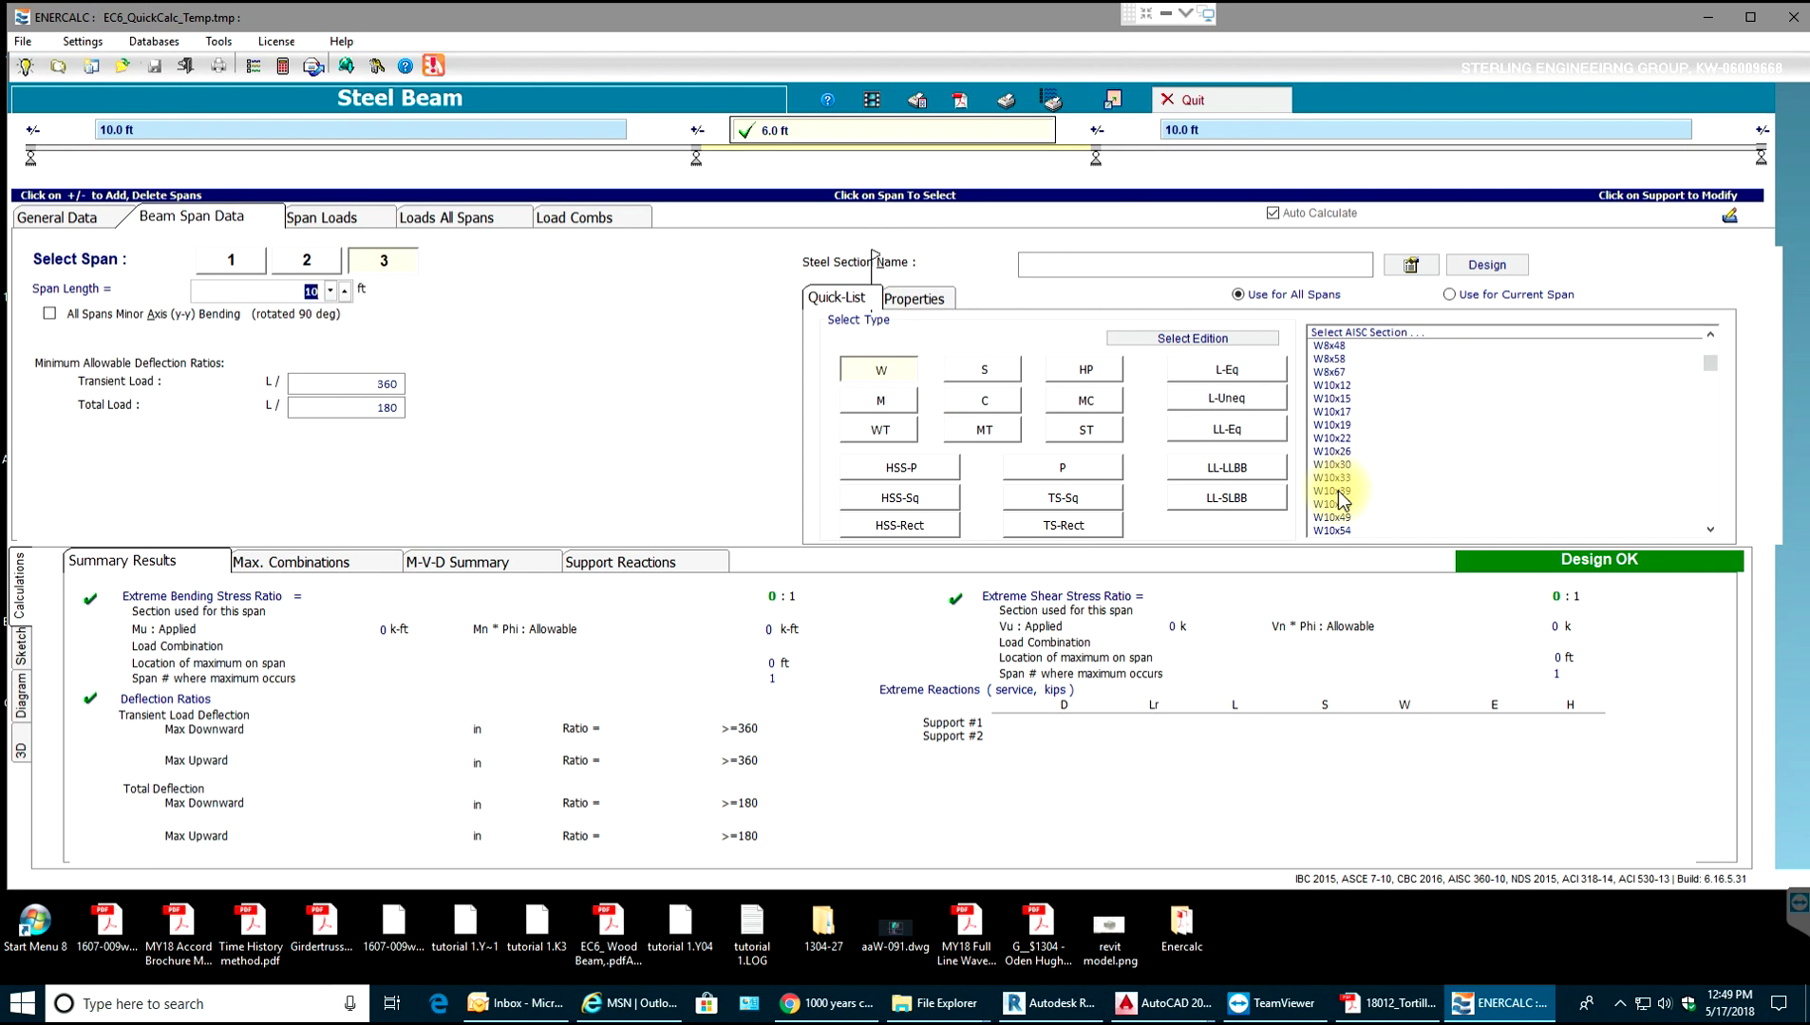
left_click(1338, 516)
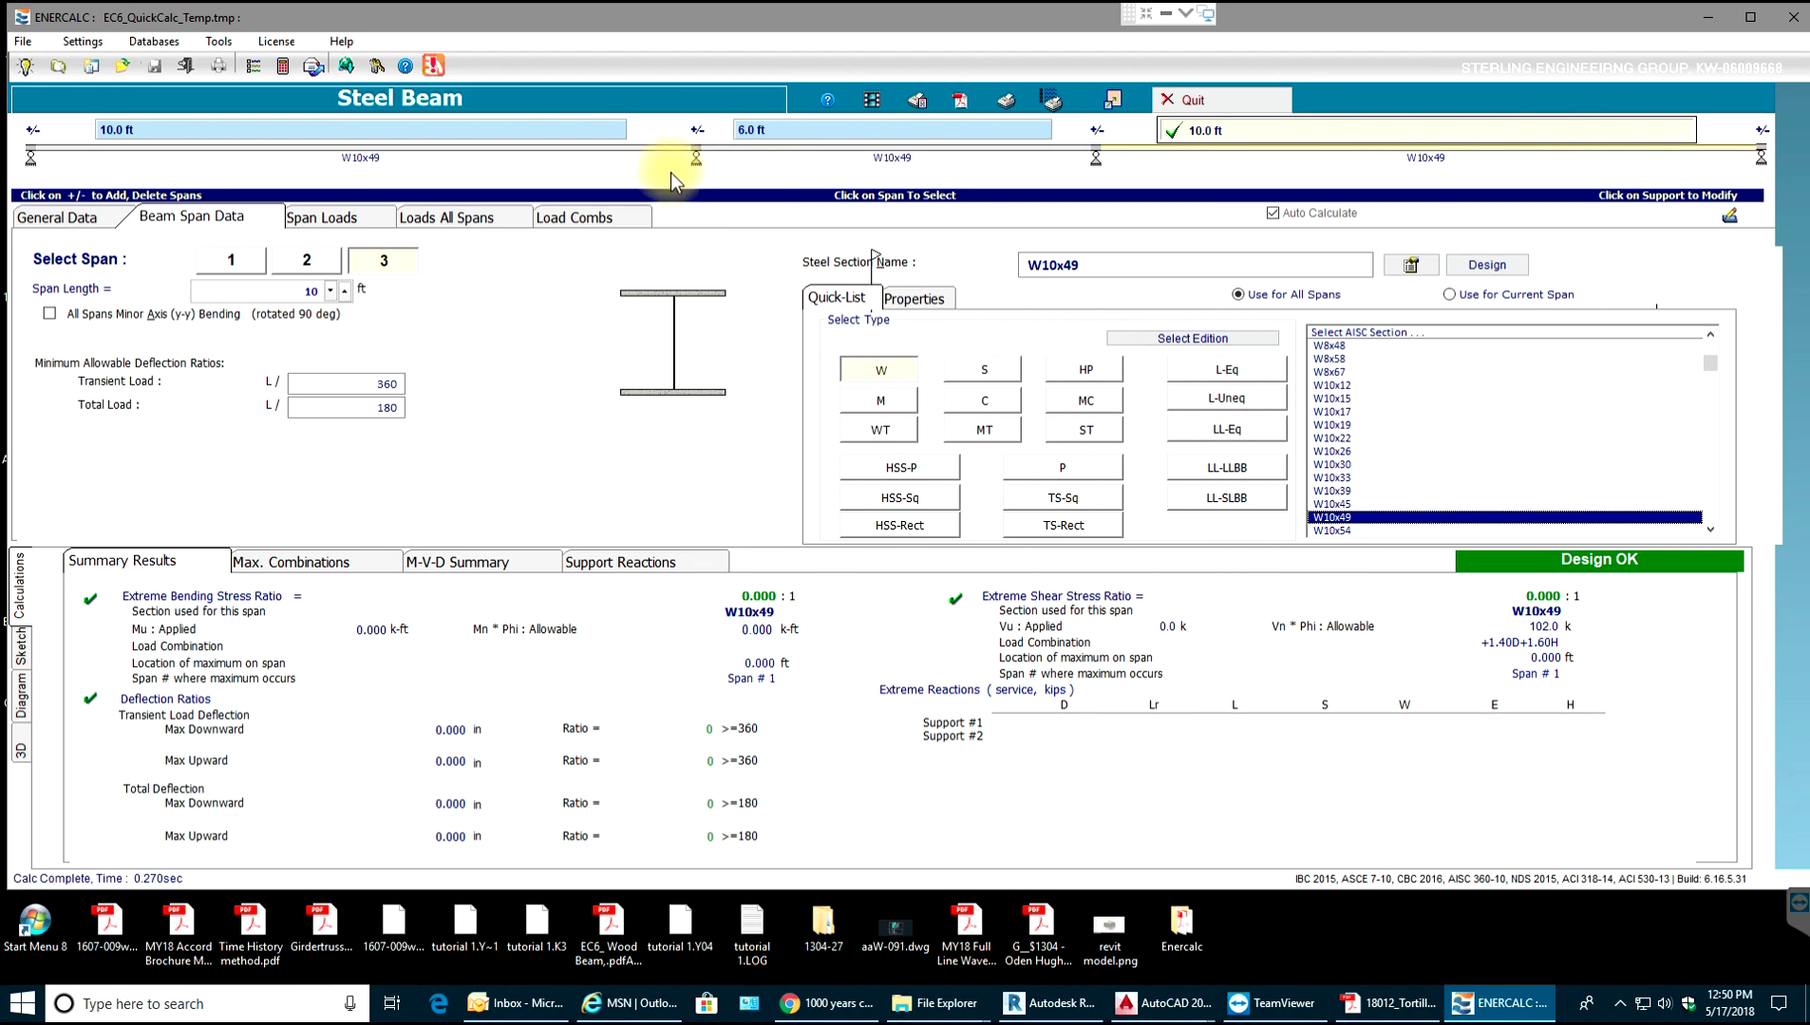
left_click(334, 218)
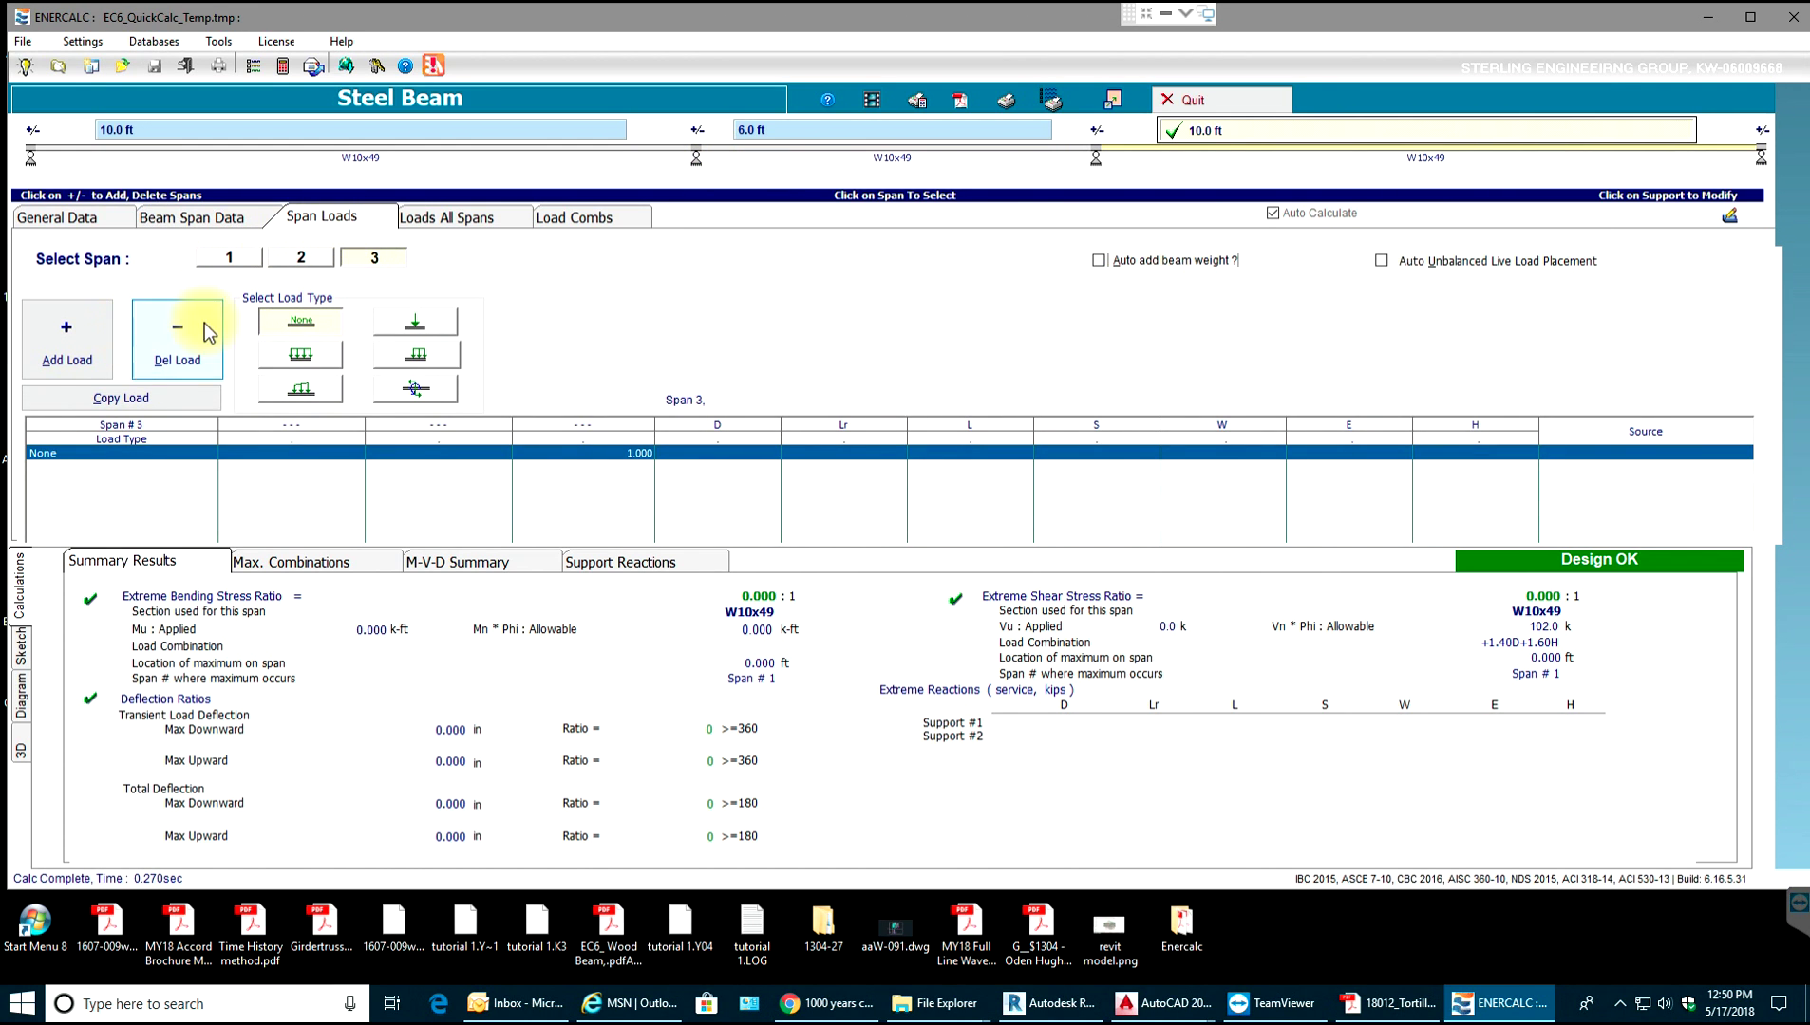
Add a full uniform load of 0.20 dead and 0.20 live to span 1.
left_click(226, 258)
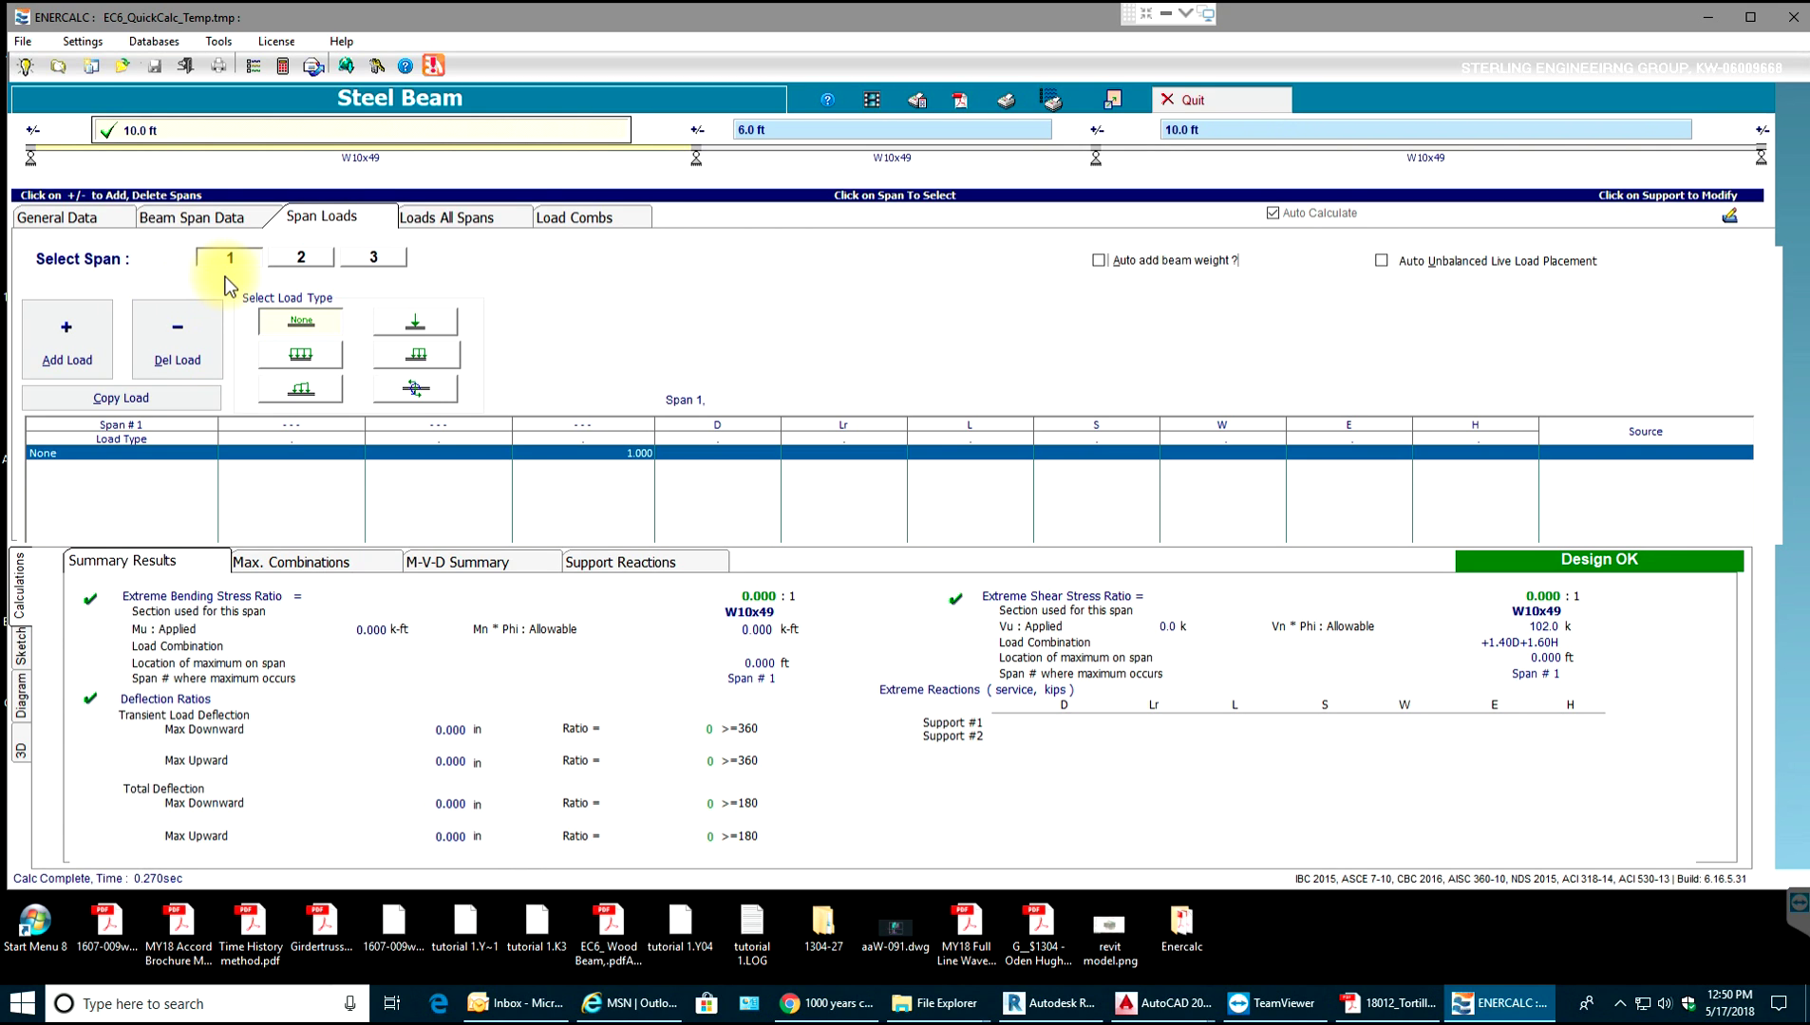
left_click(304, 353)
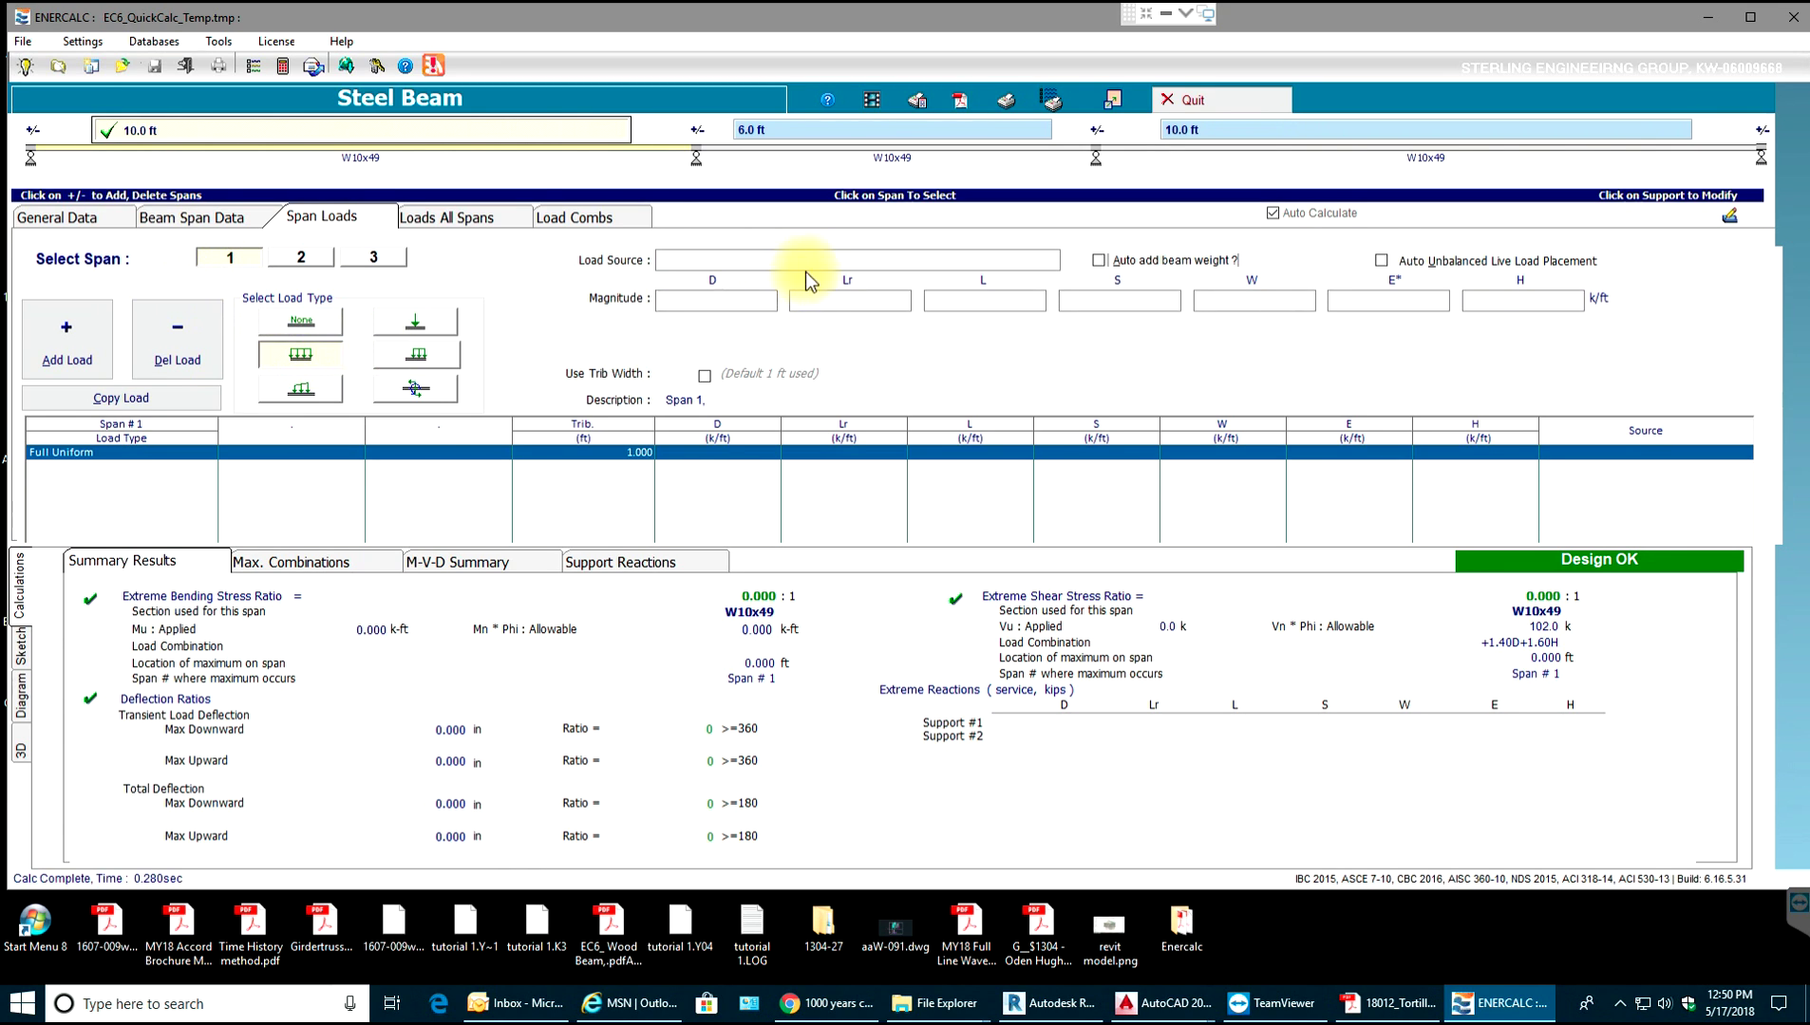
left_click(760, 302)
type(".2")
left_click(1008, 298)
type("0")
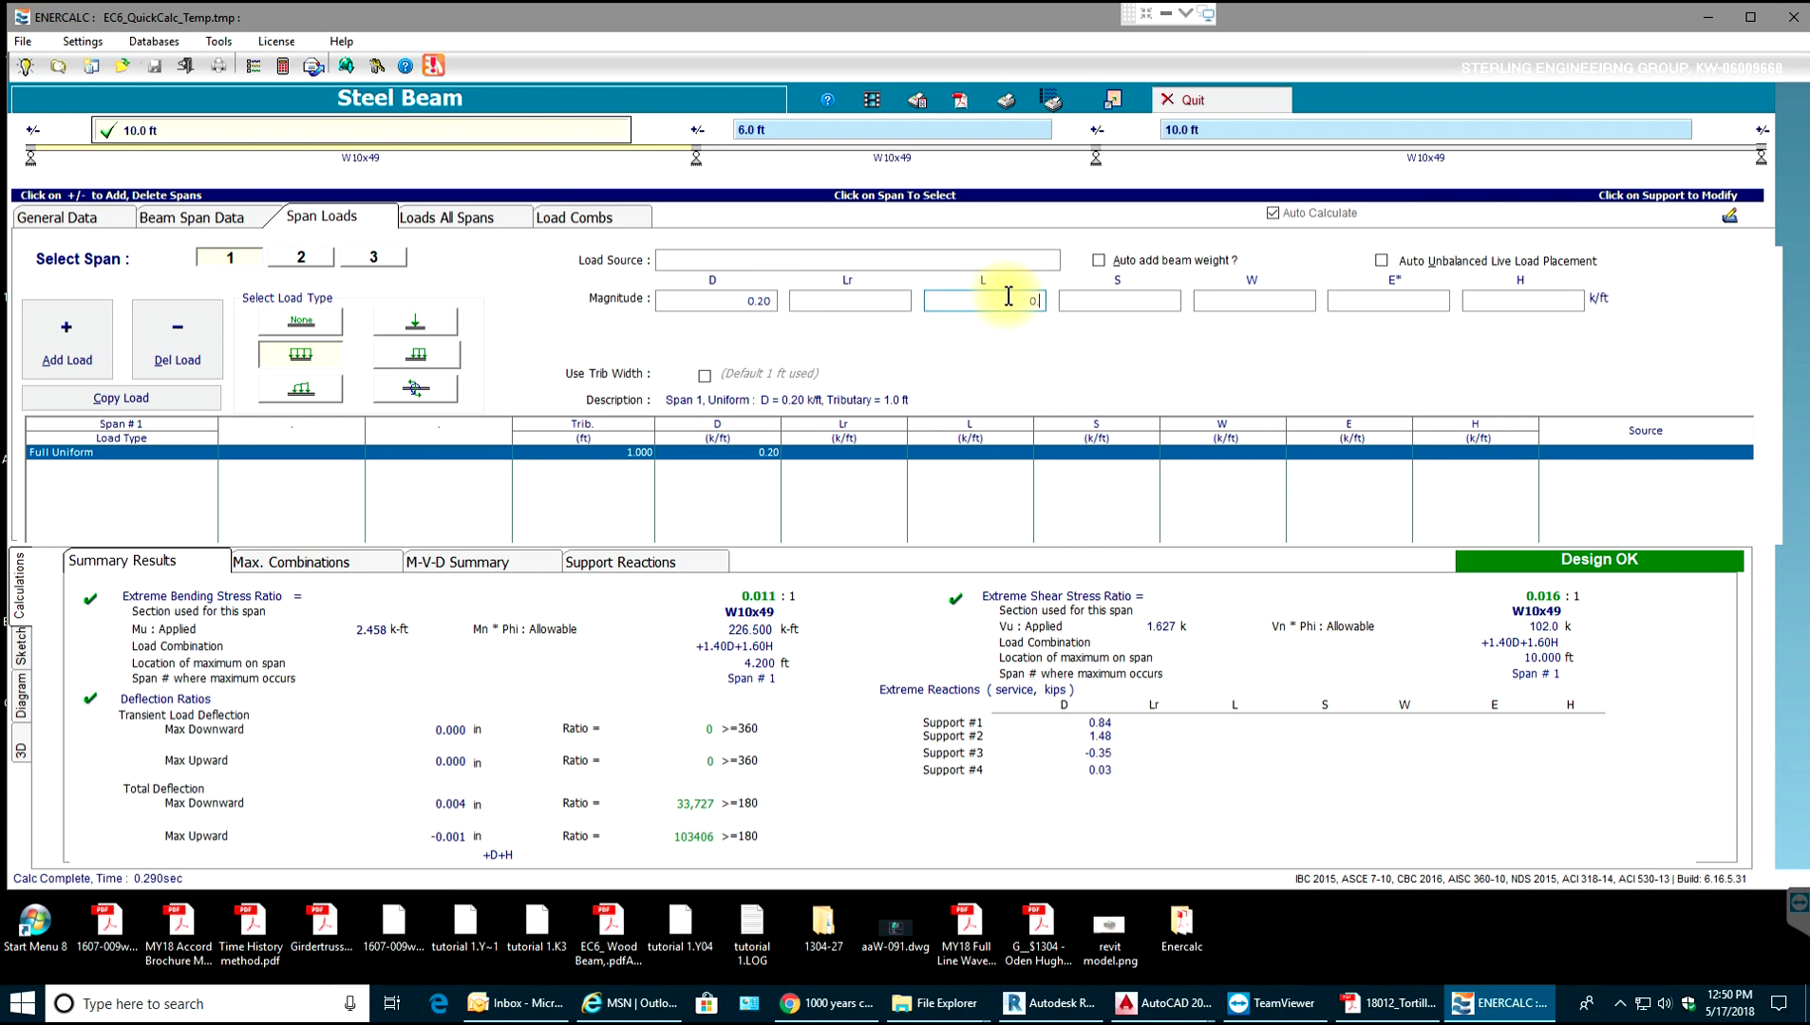
type(".2")
left_click(1117, 300)
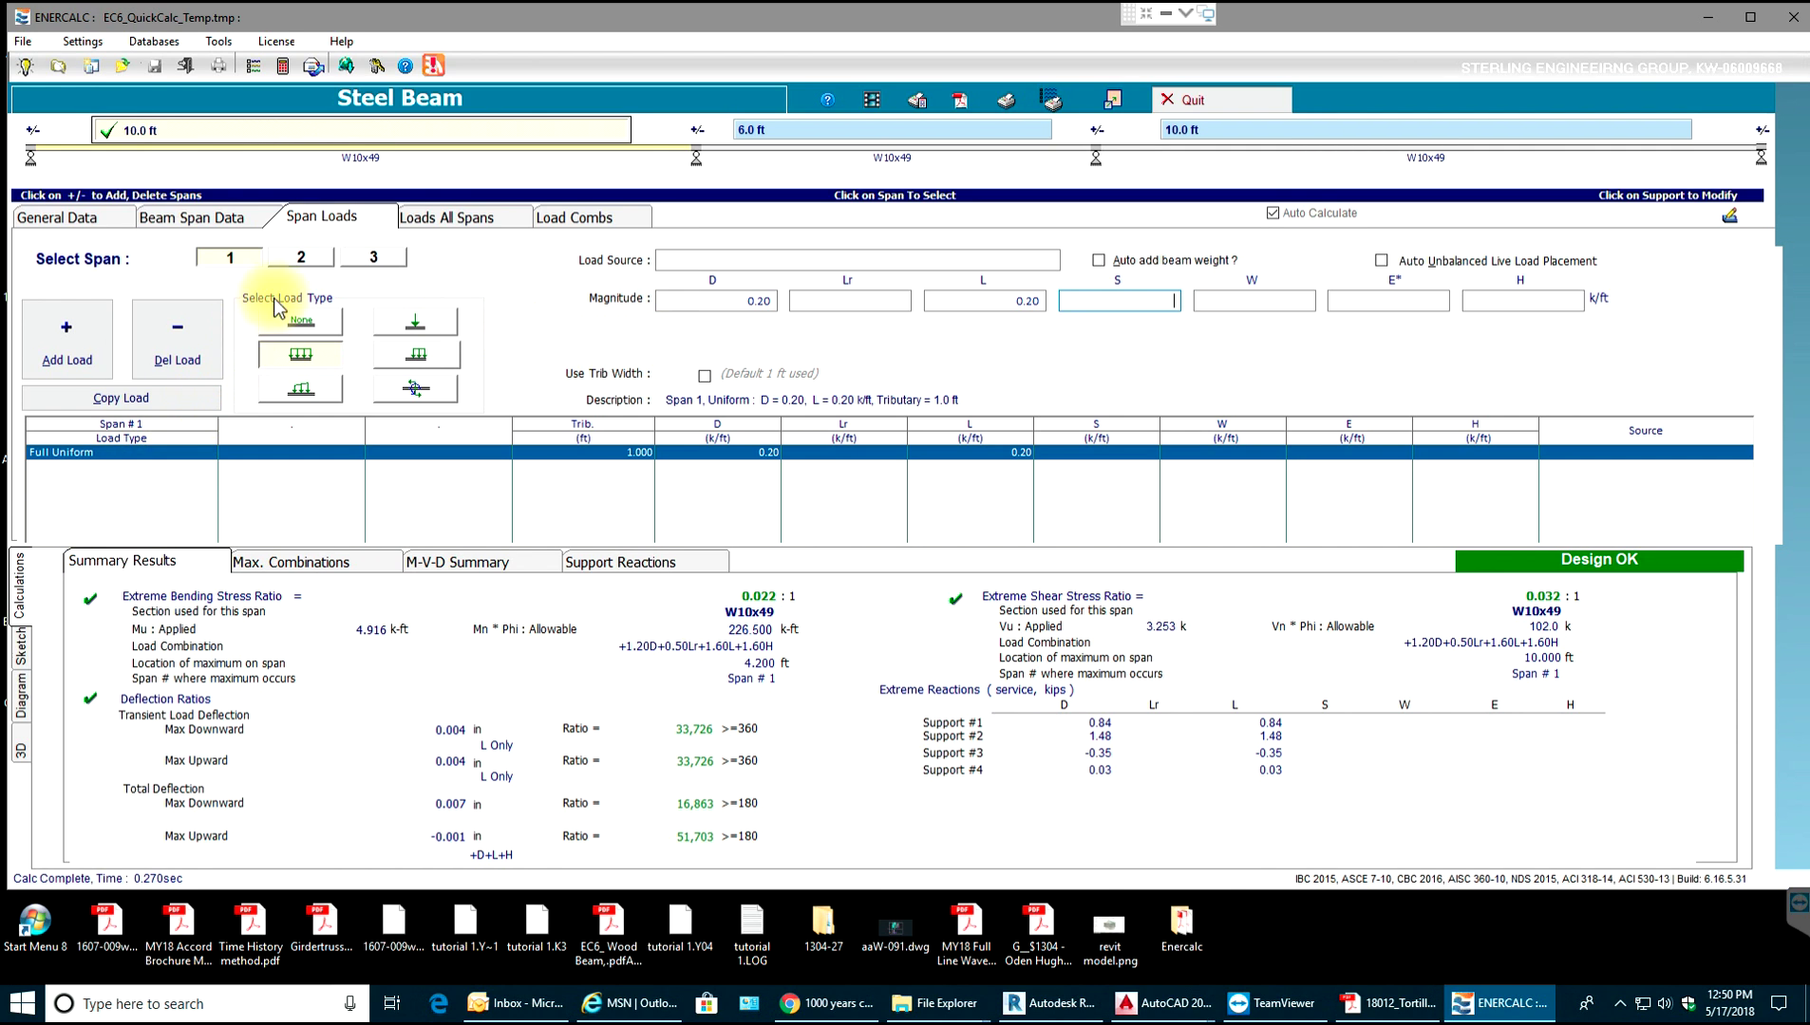
Add a point load to span 2 with 5.0 k dead and 20.0 k live.
left_click(301, 257)
left_click(415, 322)
left_click(708, 338)
left_click(738, 351)
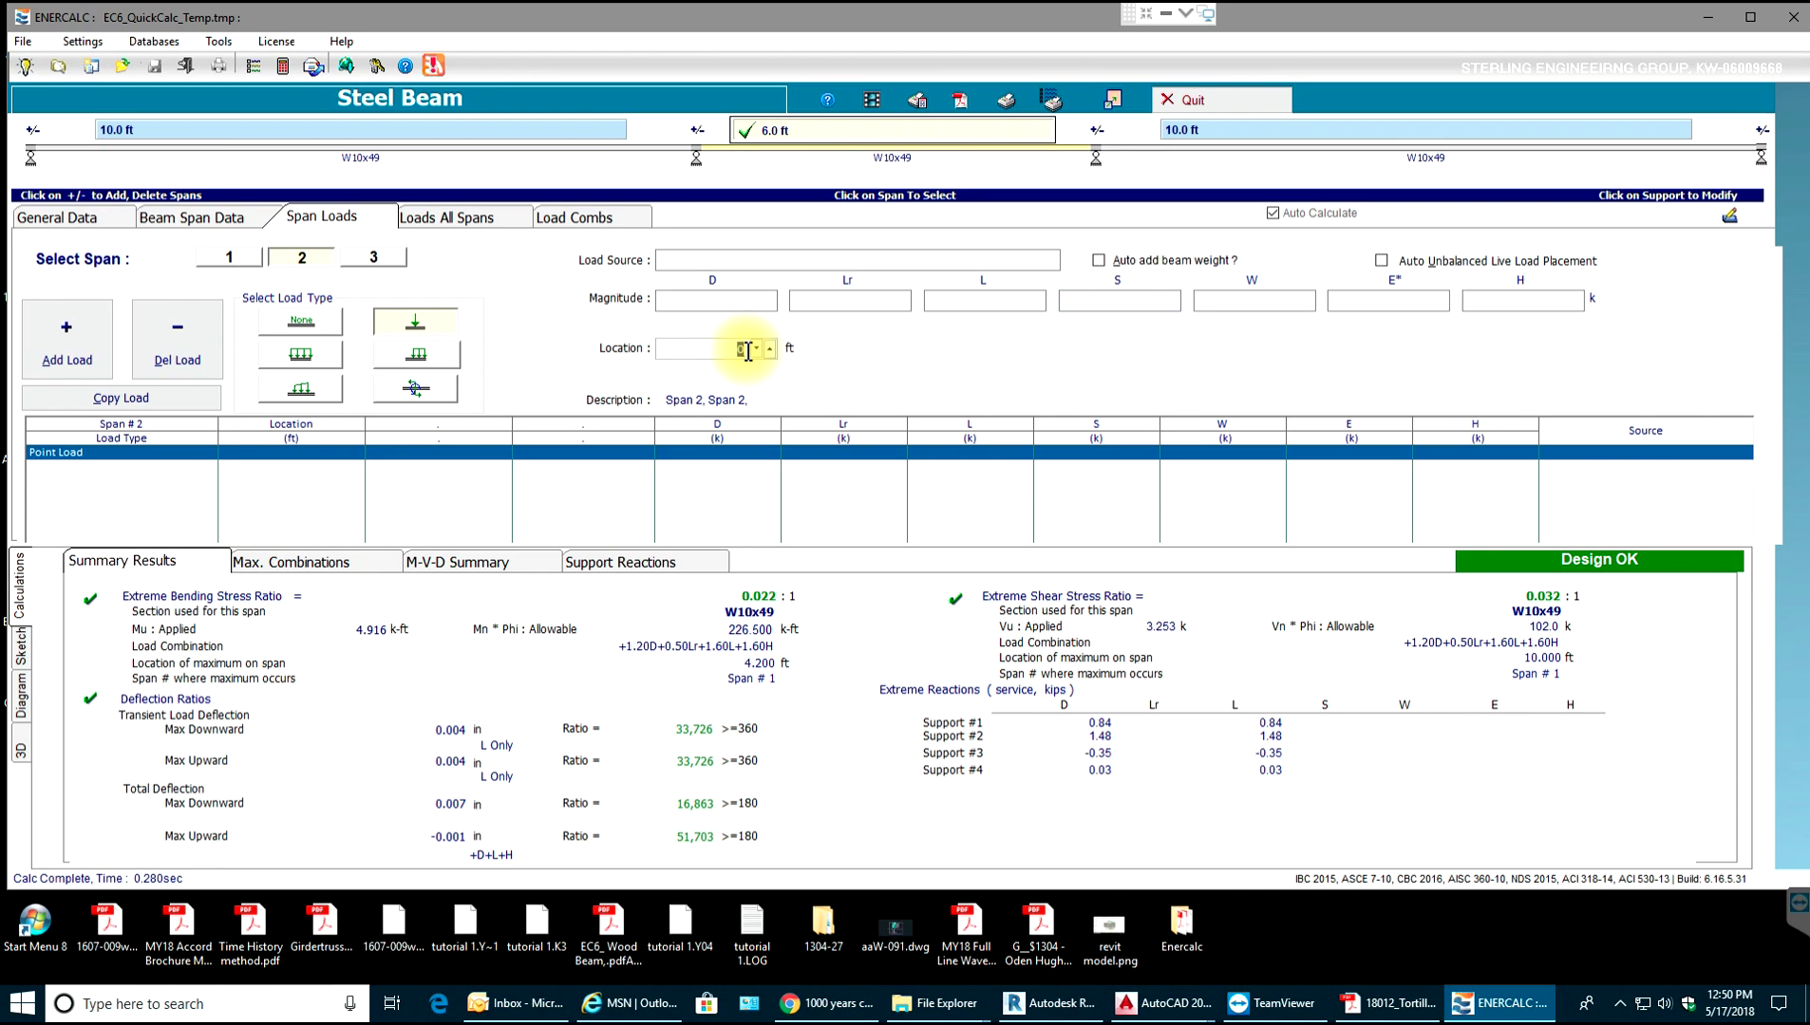
left_click(746, 308)
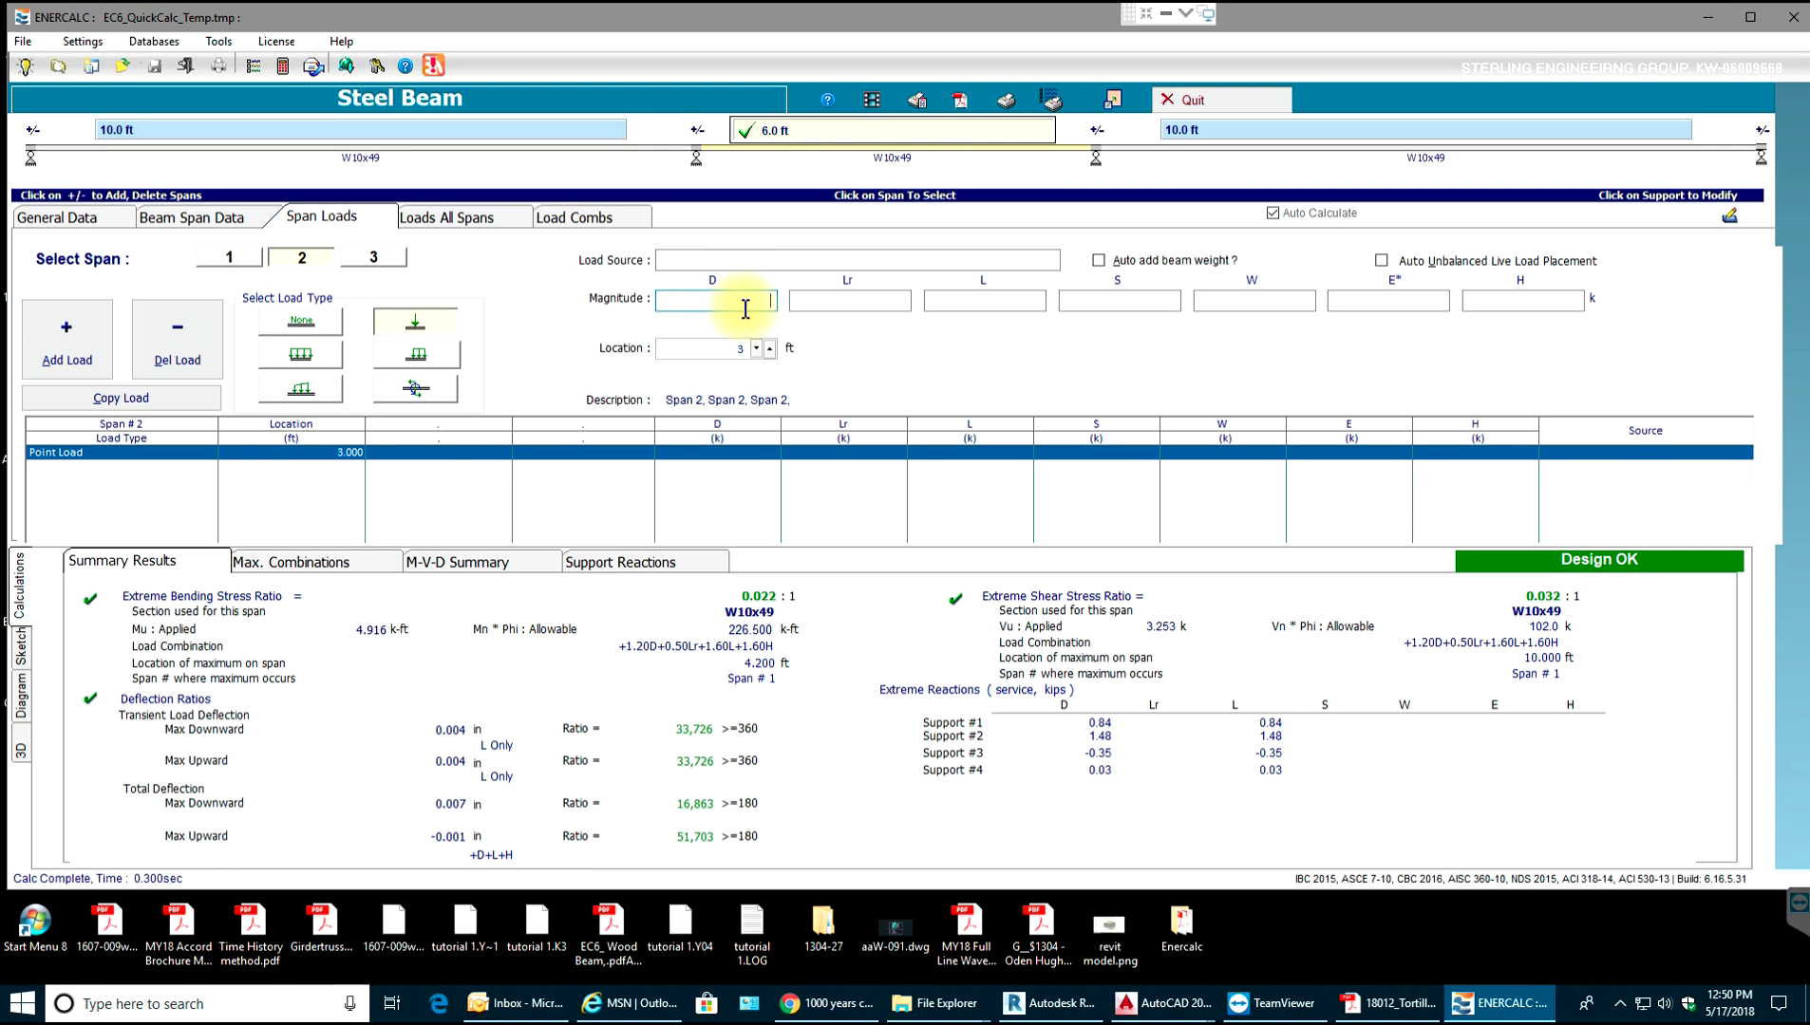
type("5")
left_click(1028, 300)
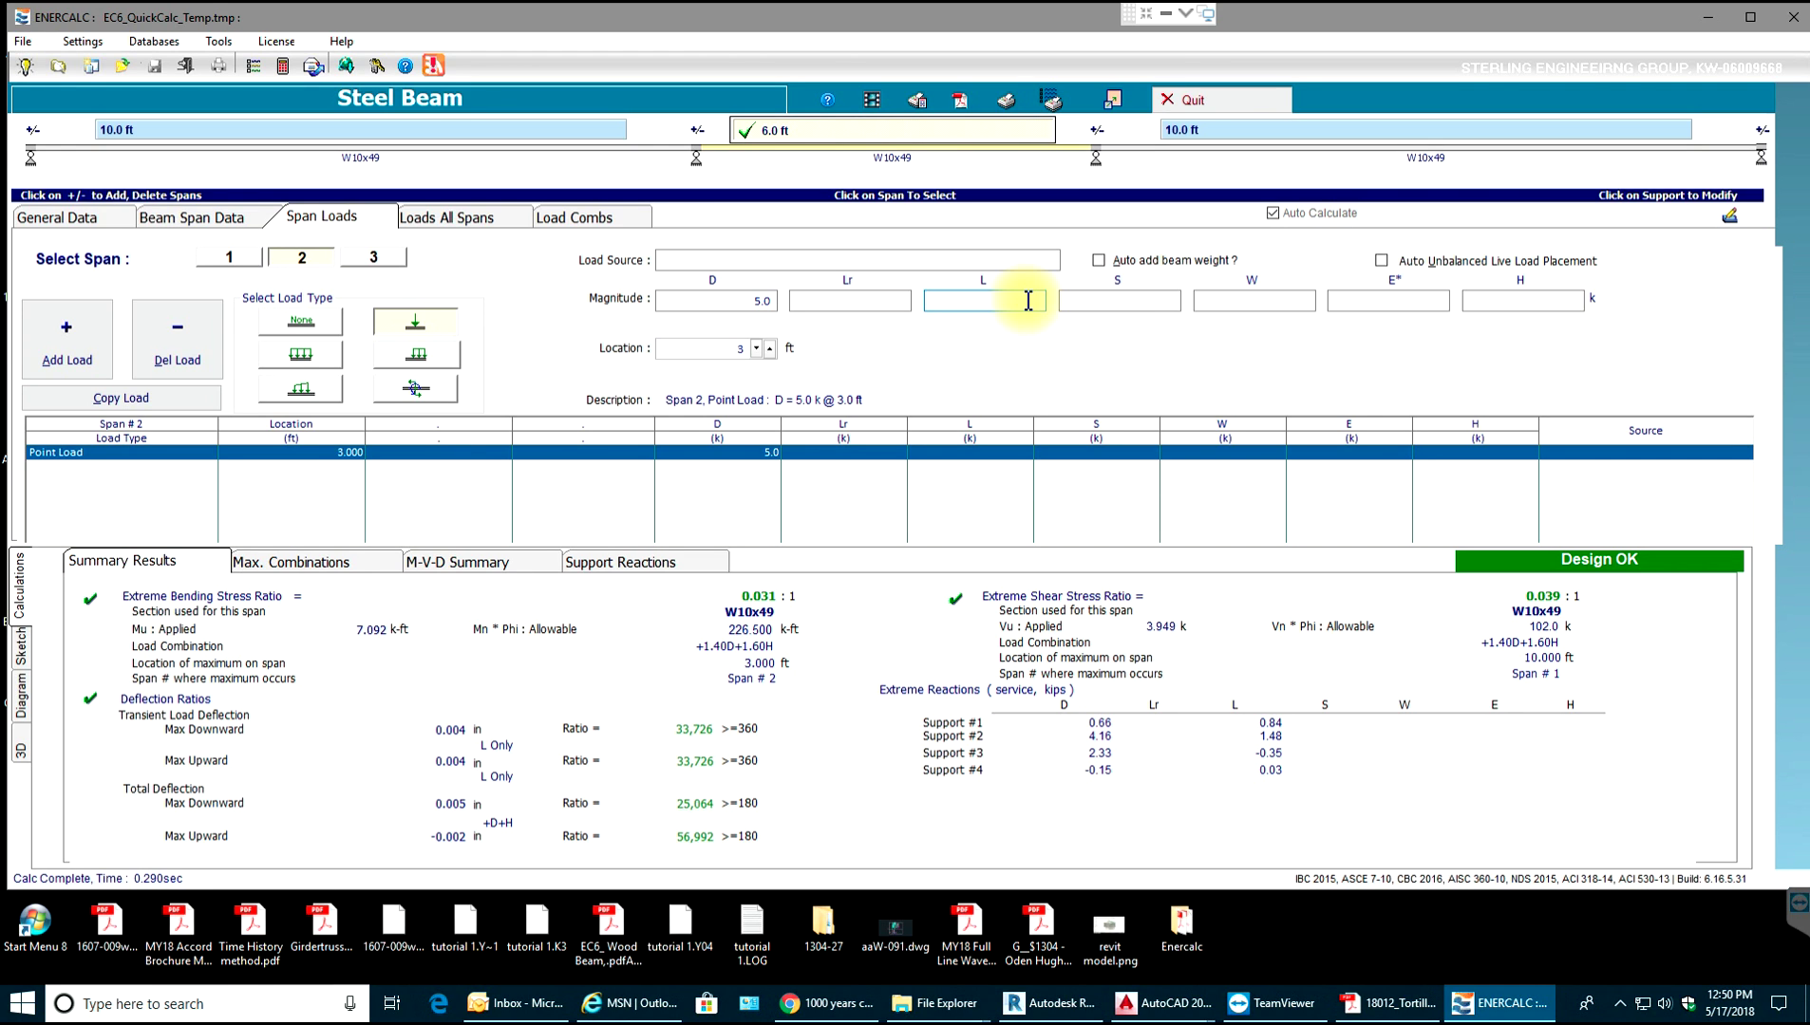
type("20")
left_click(1138, 300)
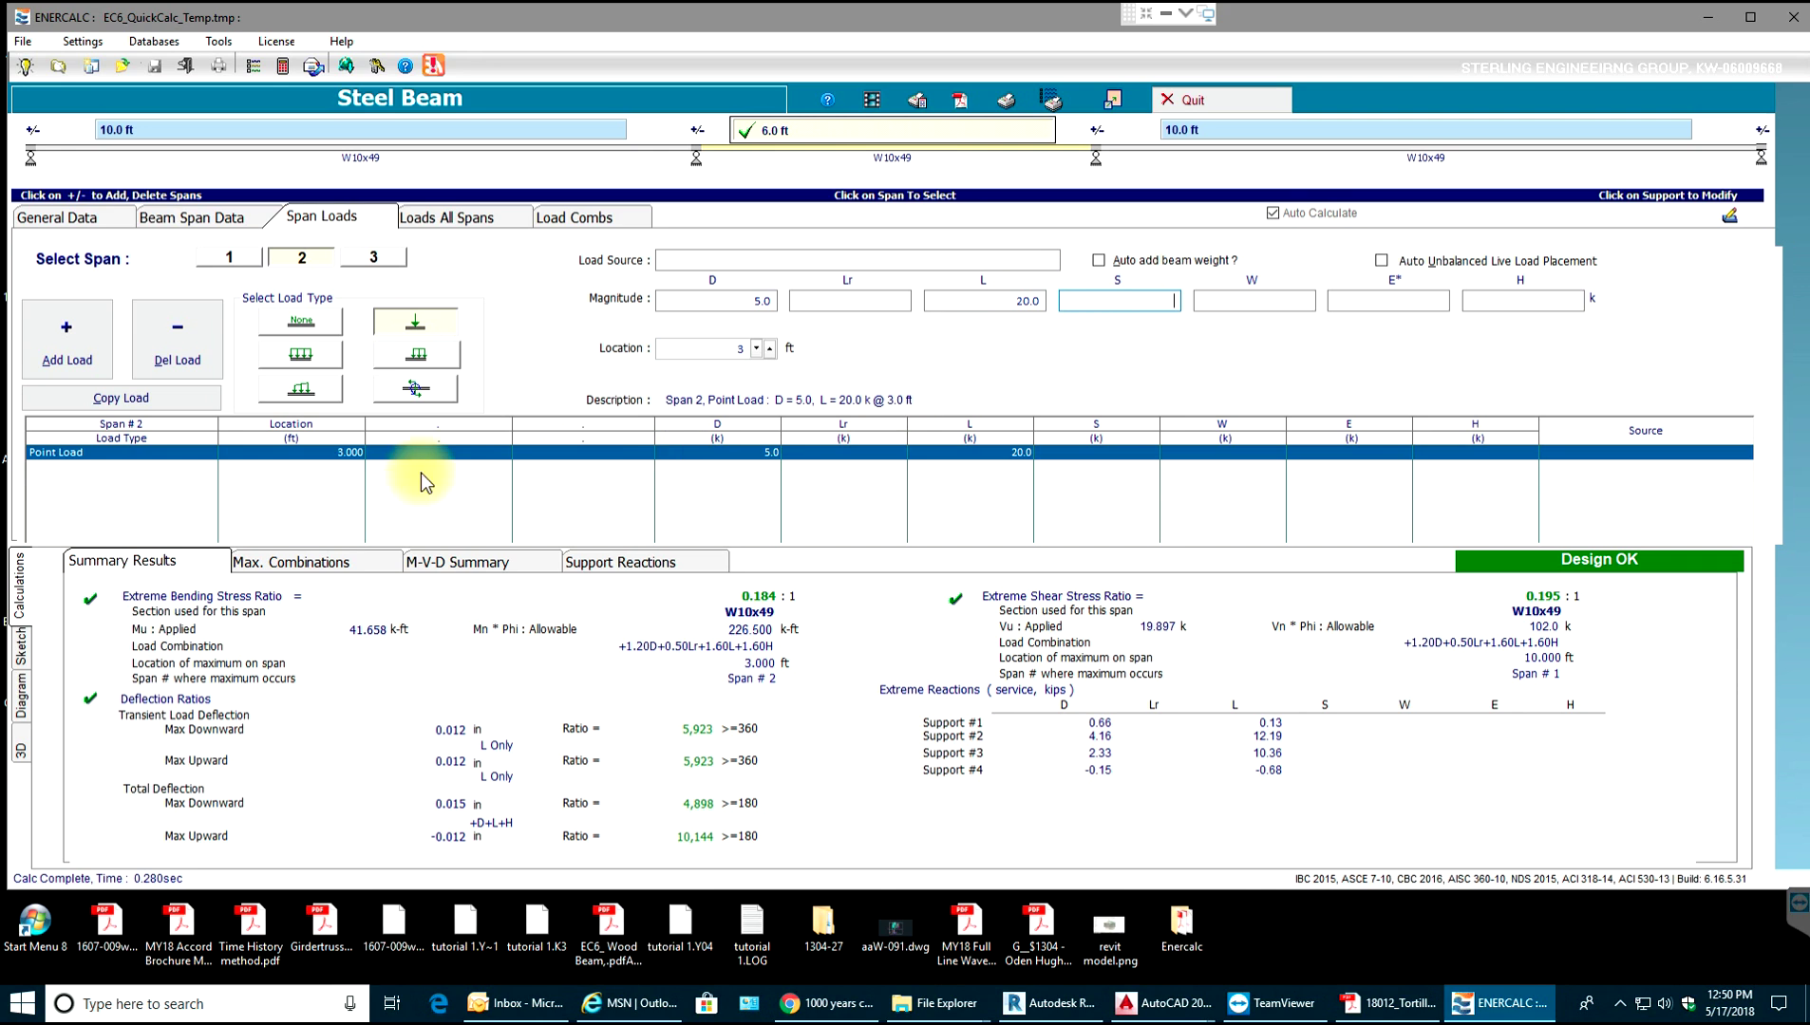
Make span 3's load trapezoidal, 0.20 to 0.50 k/ft dead and live, with self-weight included.
left_click(374, 258)
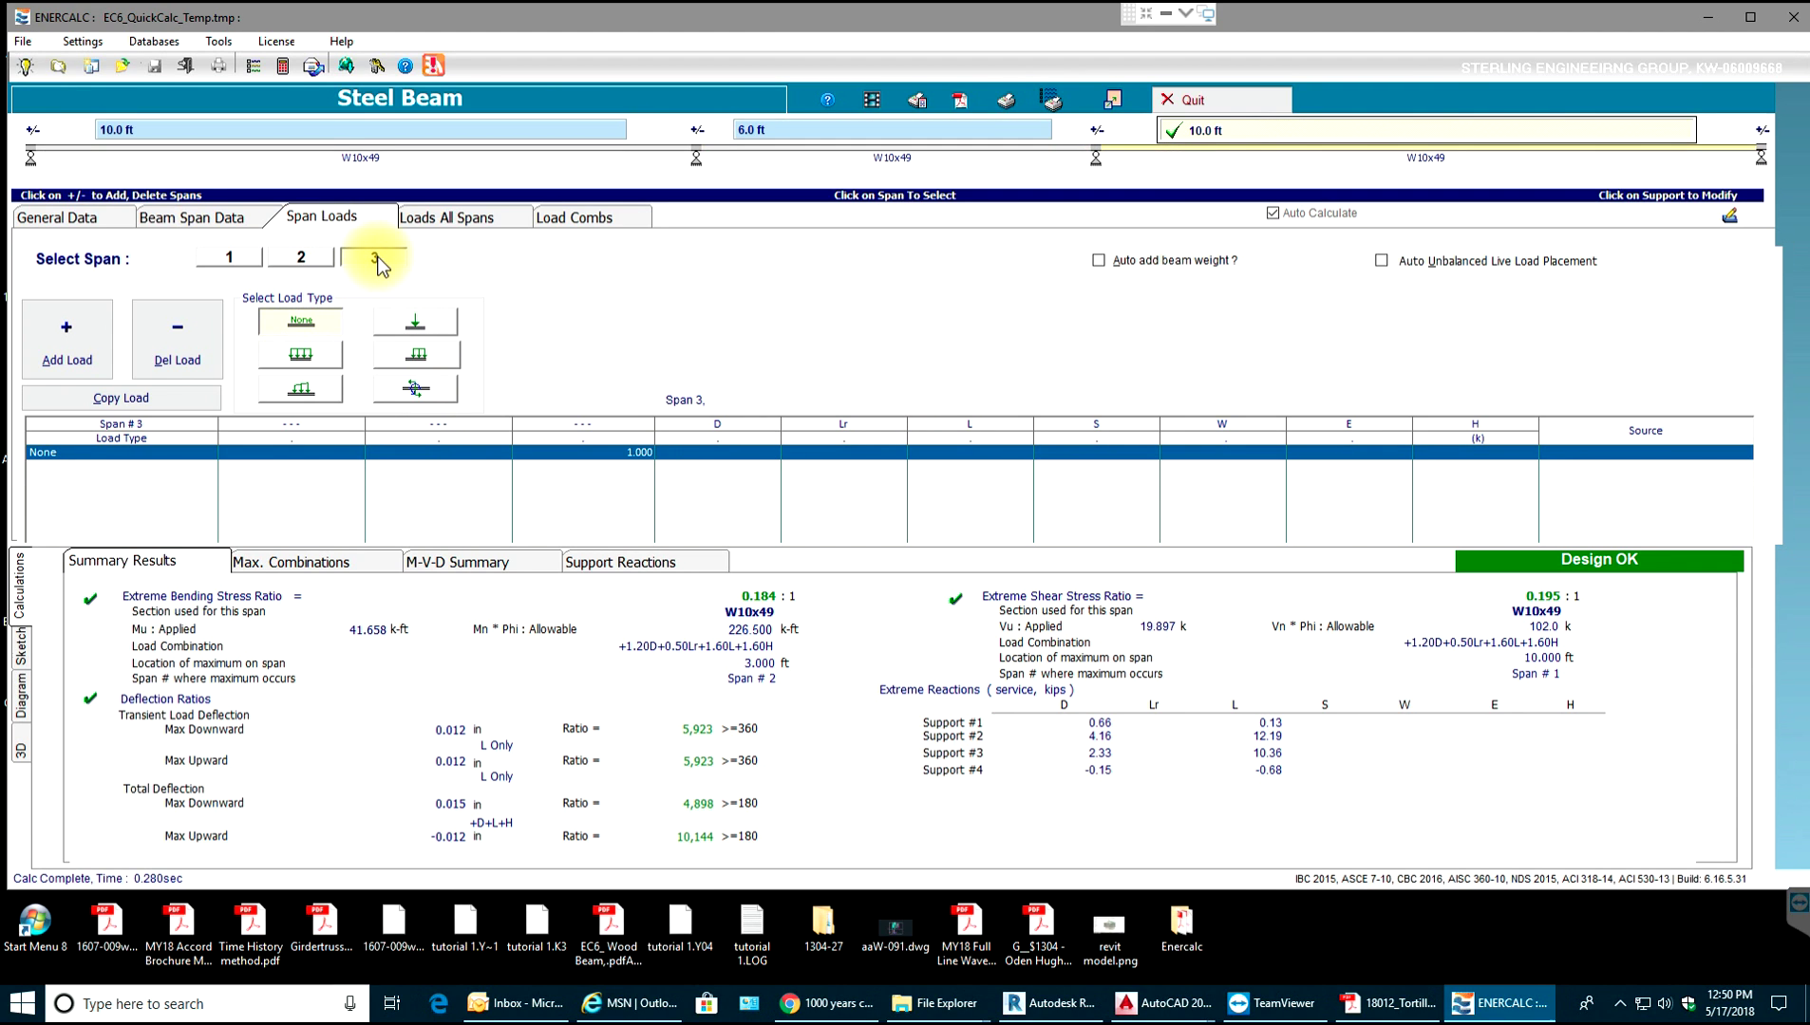
left_click(292, 388)
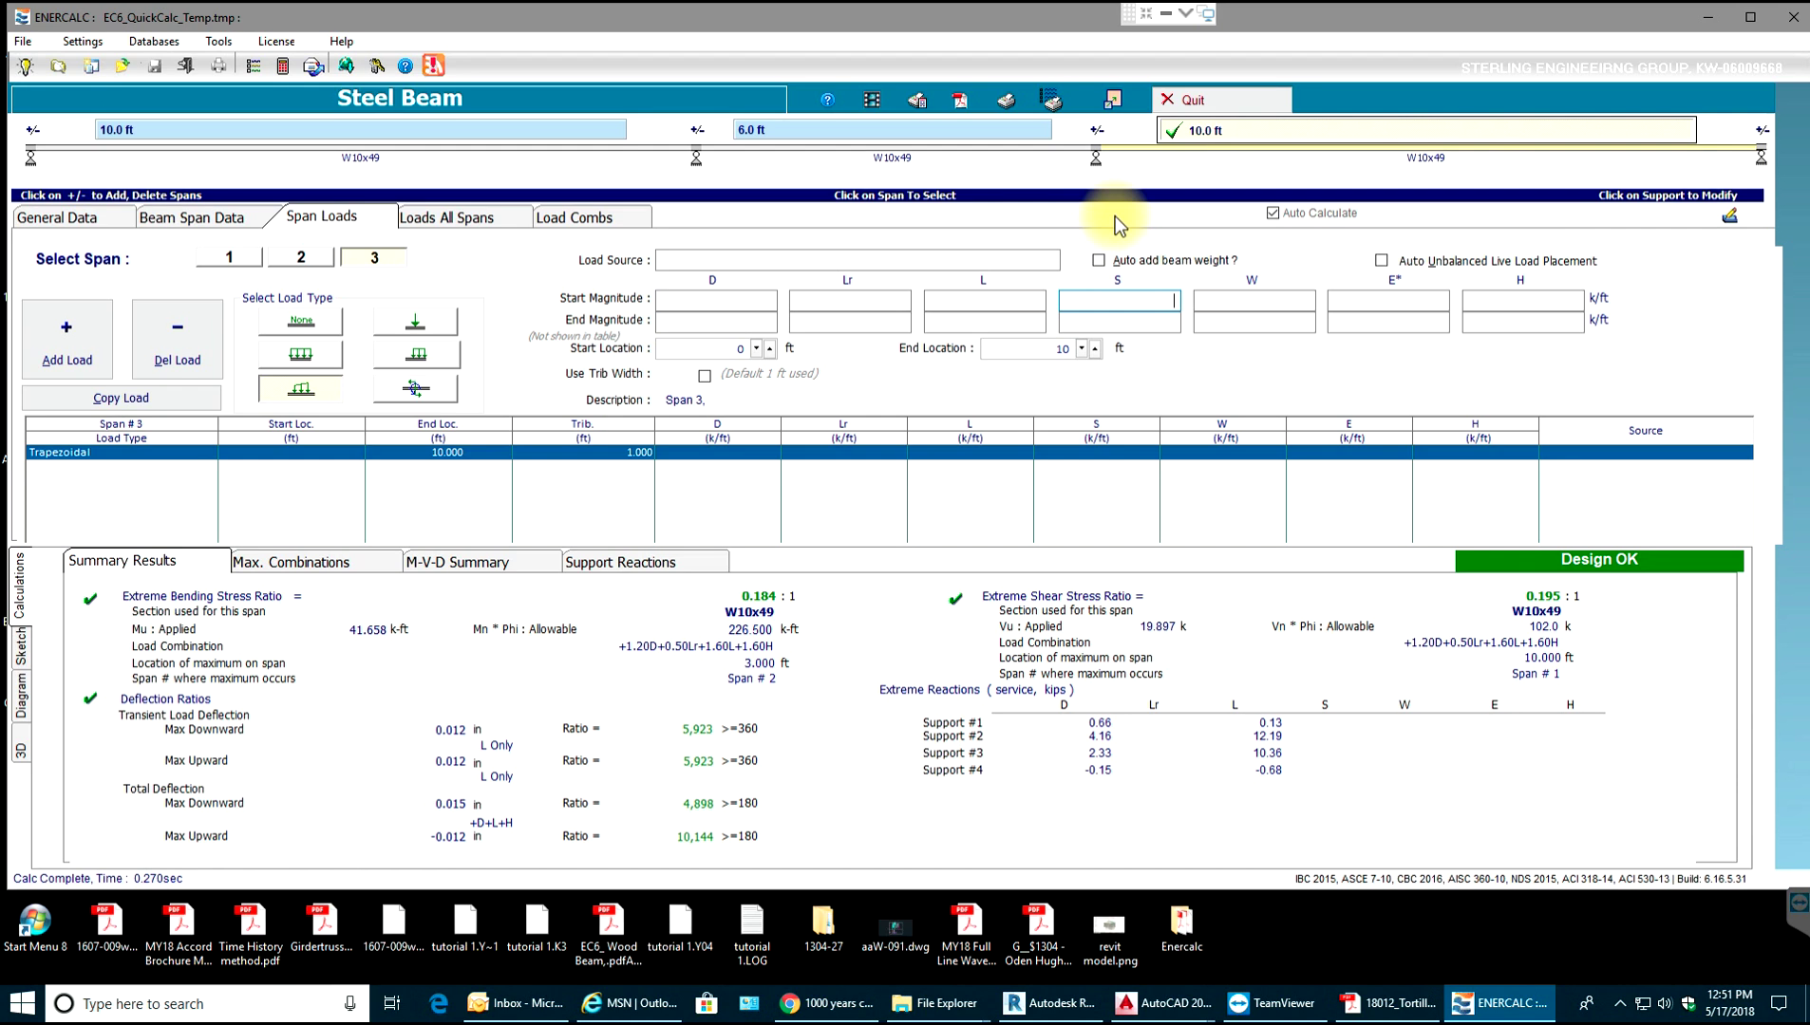
left_click(1097, 262)
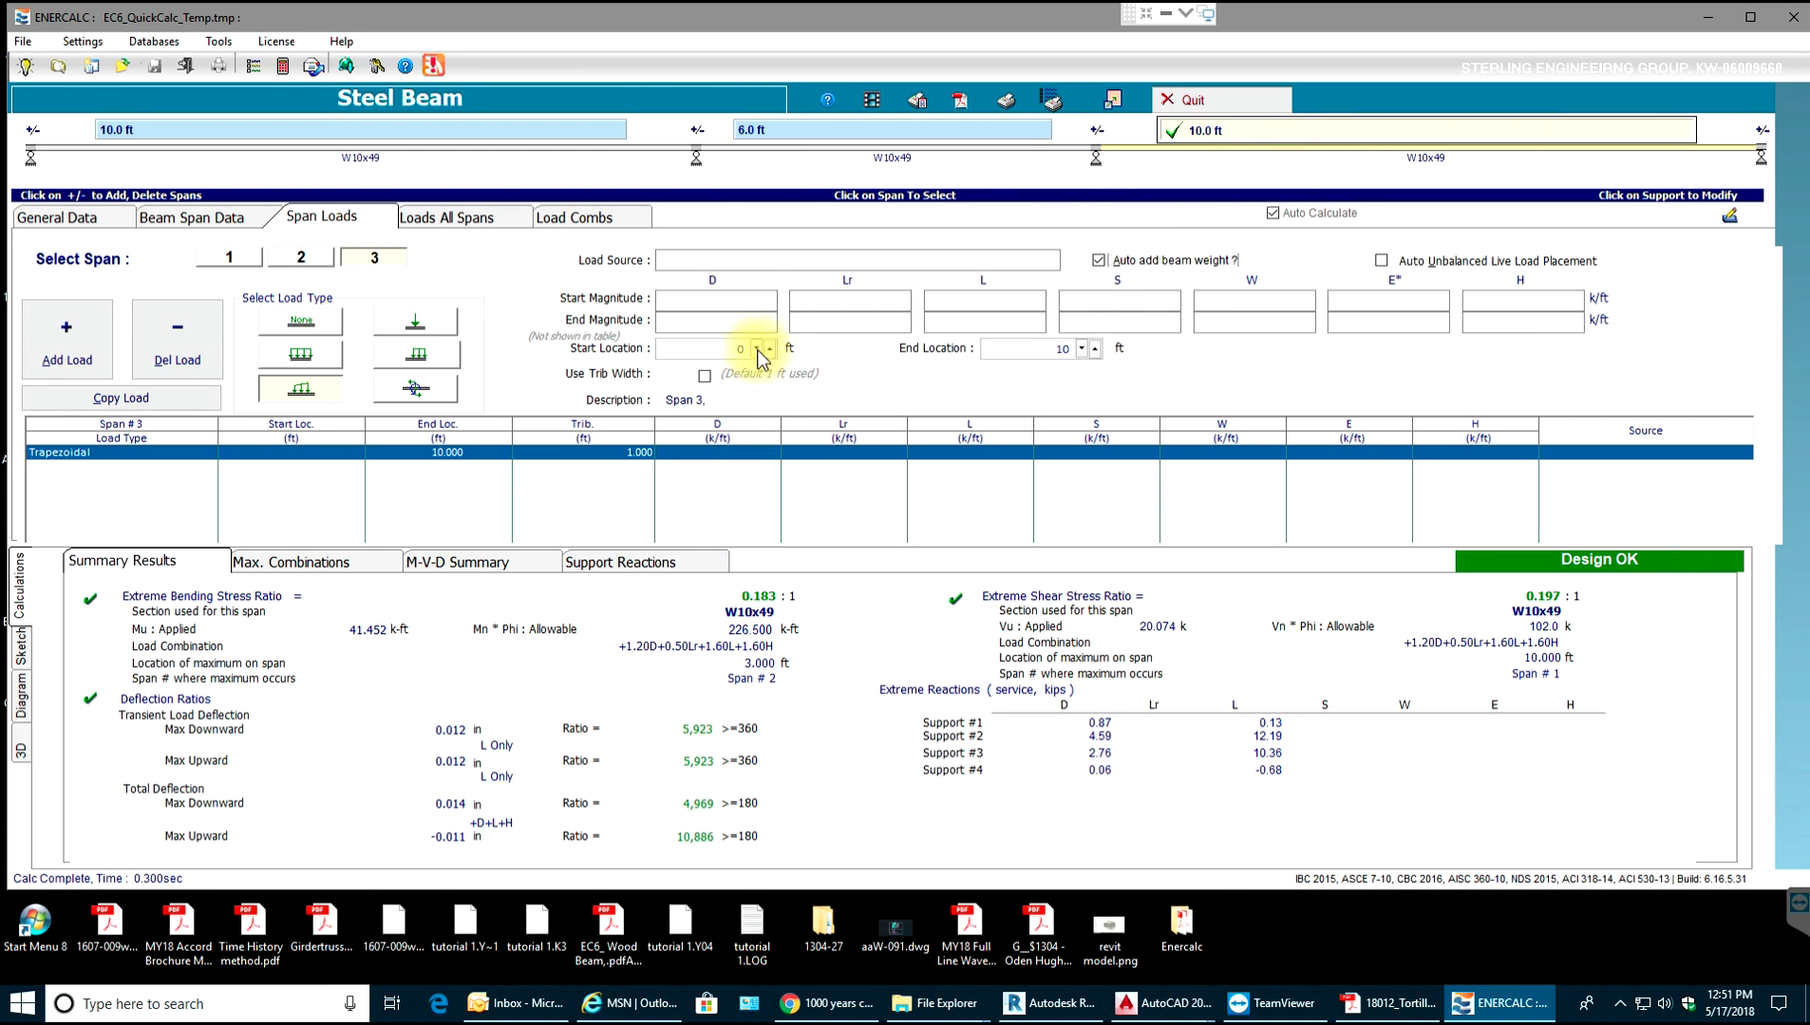
left_click(741, 301)
type("0.20")
left_click(760, 326)
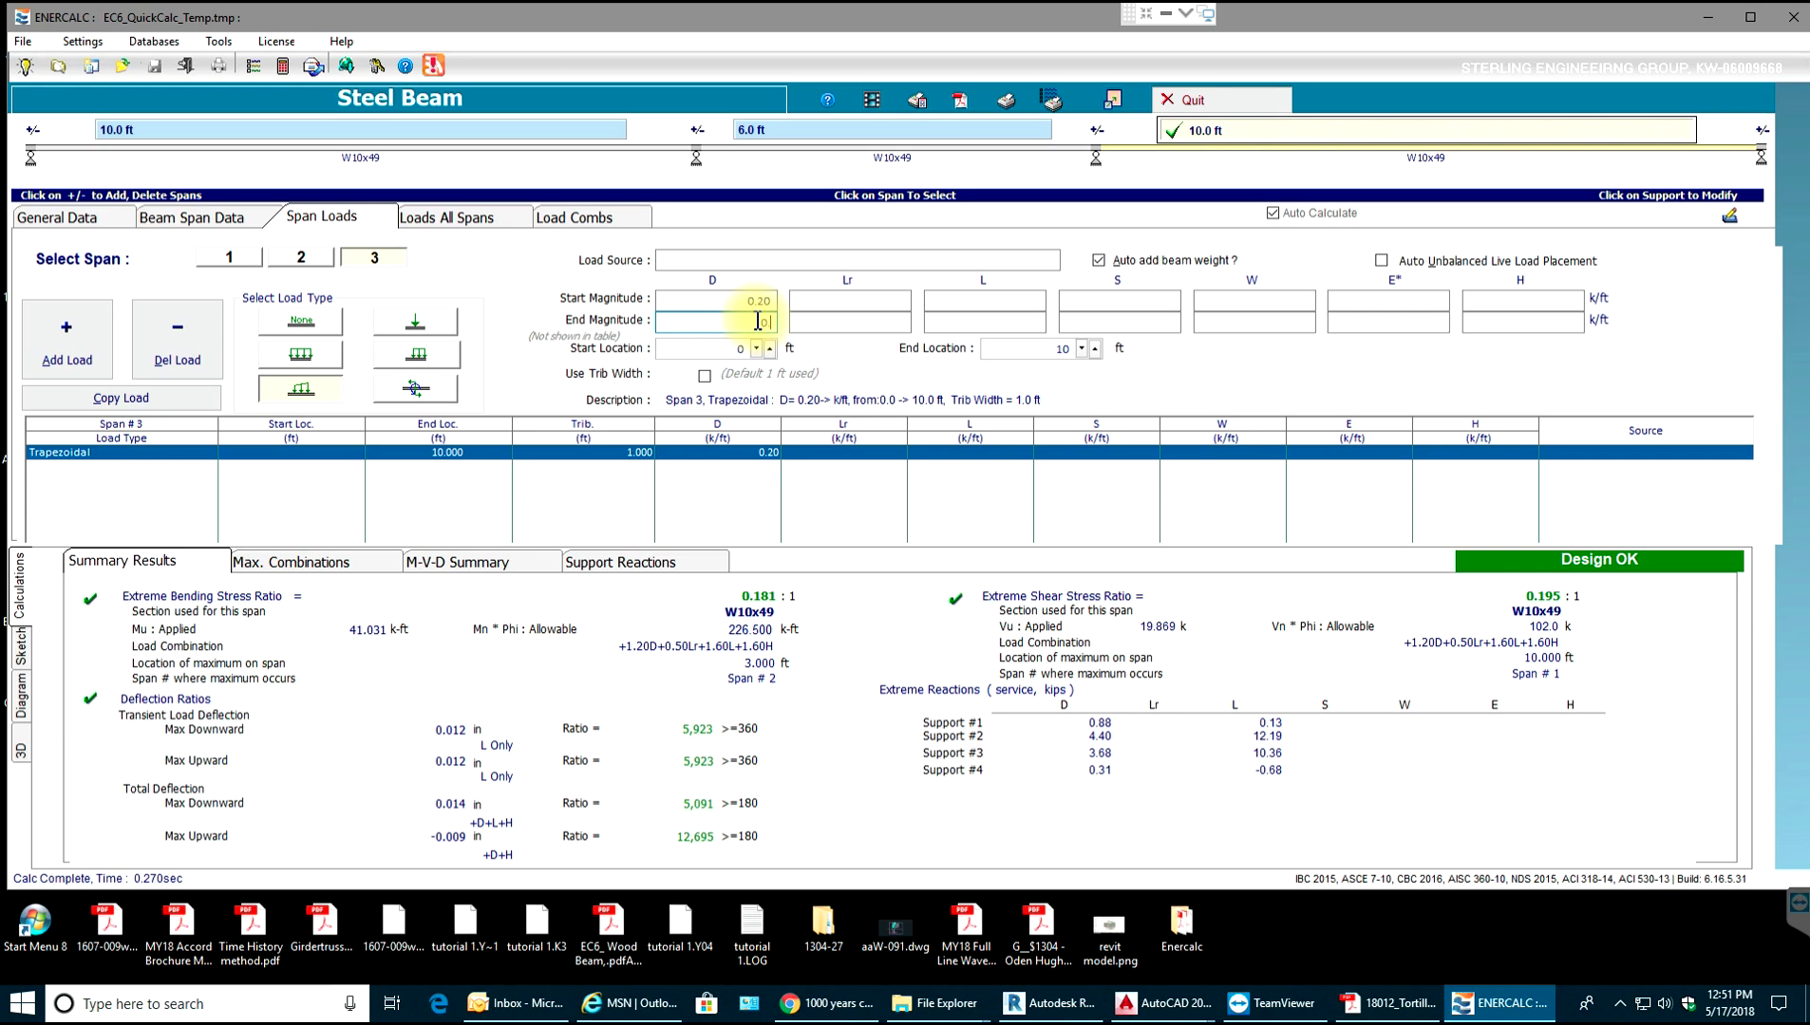
type(".5")
left_click(991, 306)
type("0.20")
left_click(1031, 324)
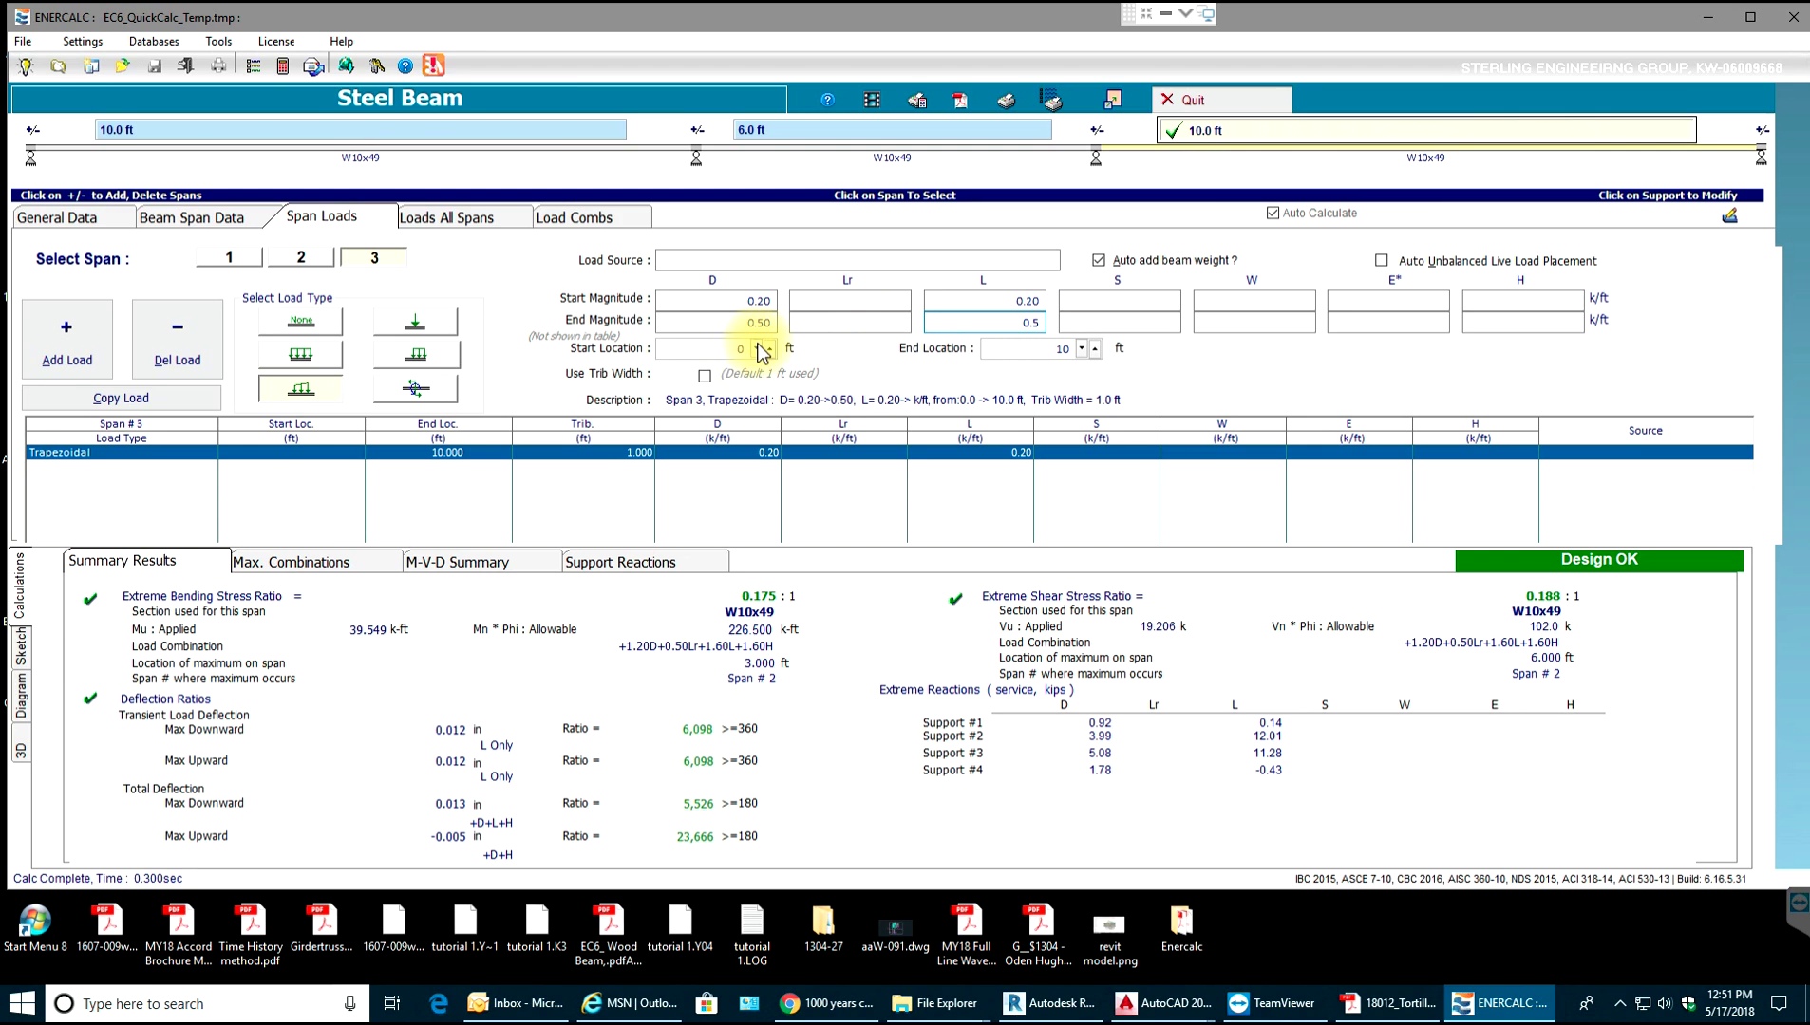
Place the span 3 trapezoidal load from 2.0 ft to 7.0 ft.
left_click(732, 349)
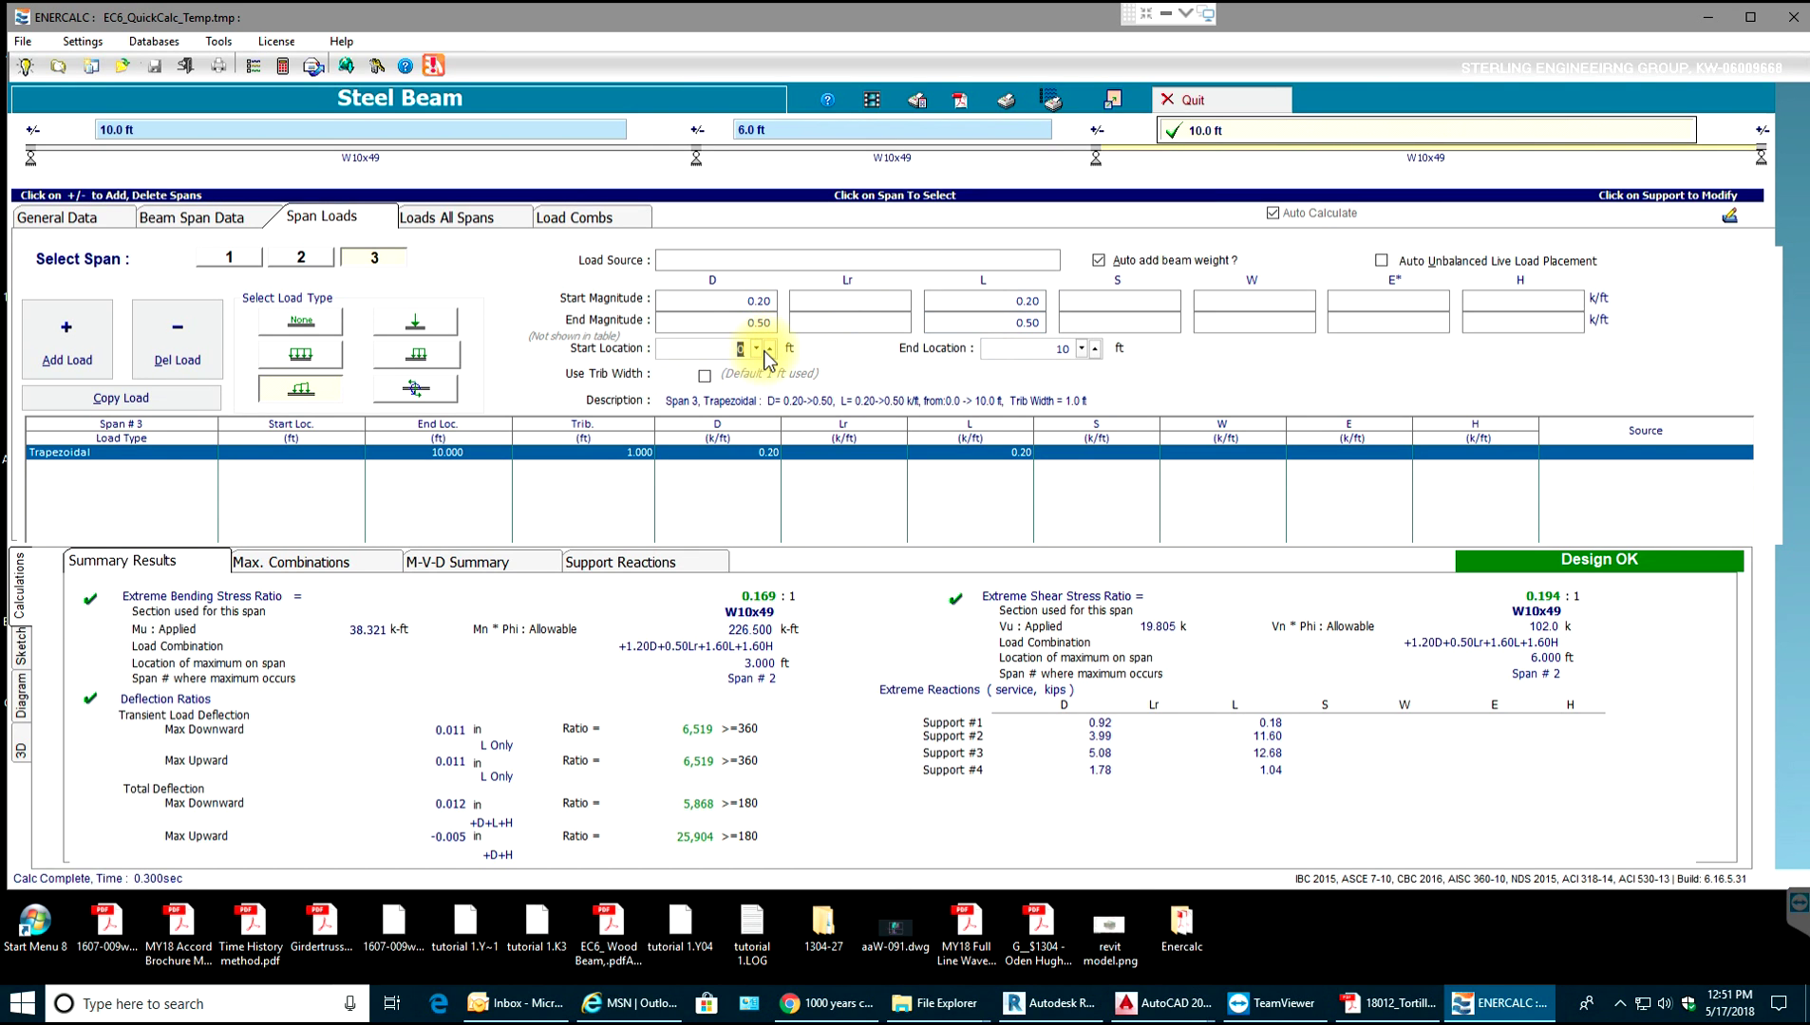
type("2")
left_click(1058, 349)
type("7")
left_click(1083, 323)
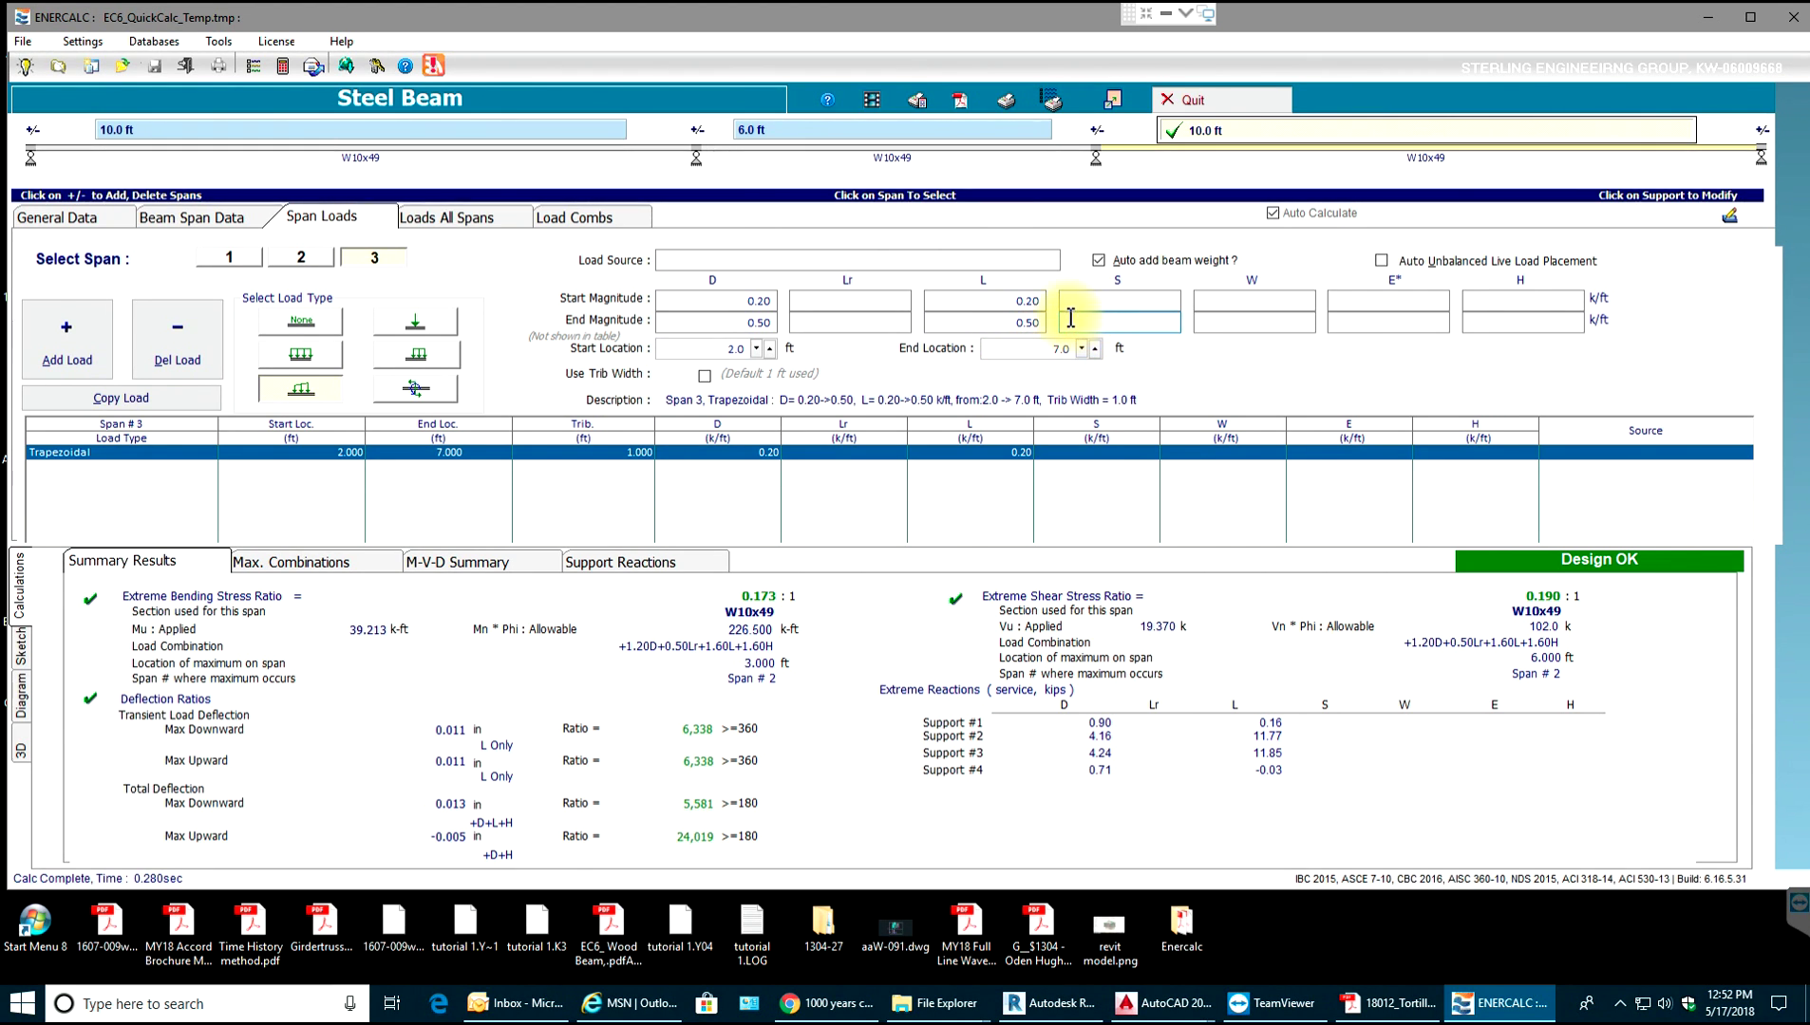
left_click(520, 427)
Add a second span 3 load: a point load of 2.0 k dead and 2.0 k live at 6.0 ft.
left_click(70, 348)
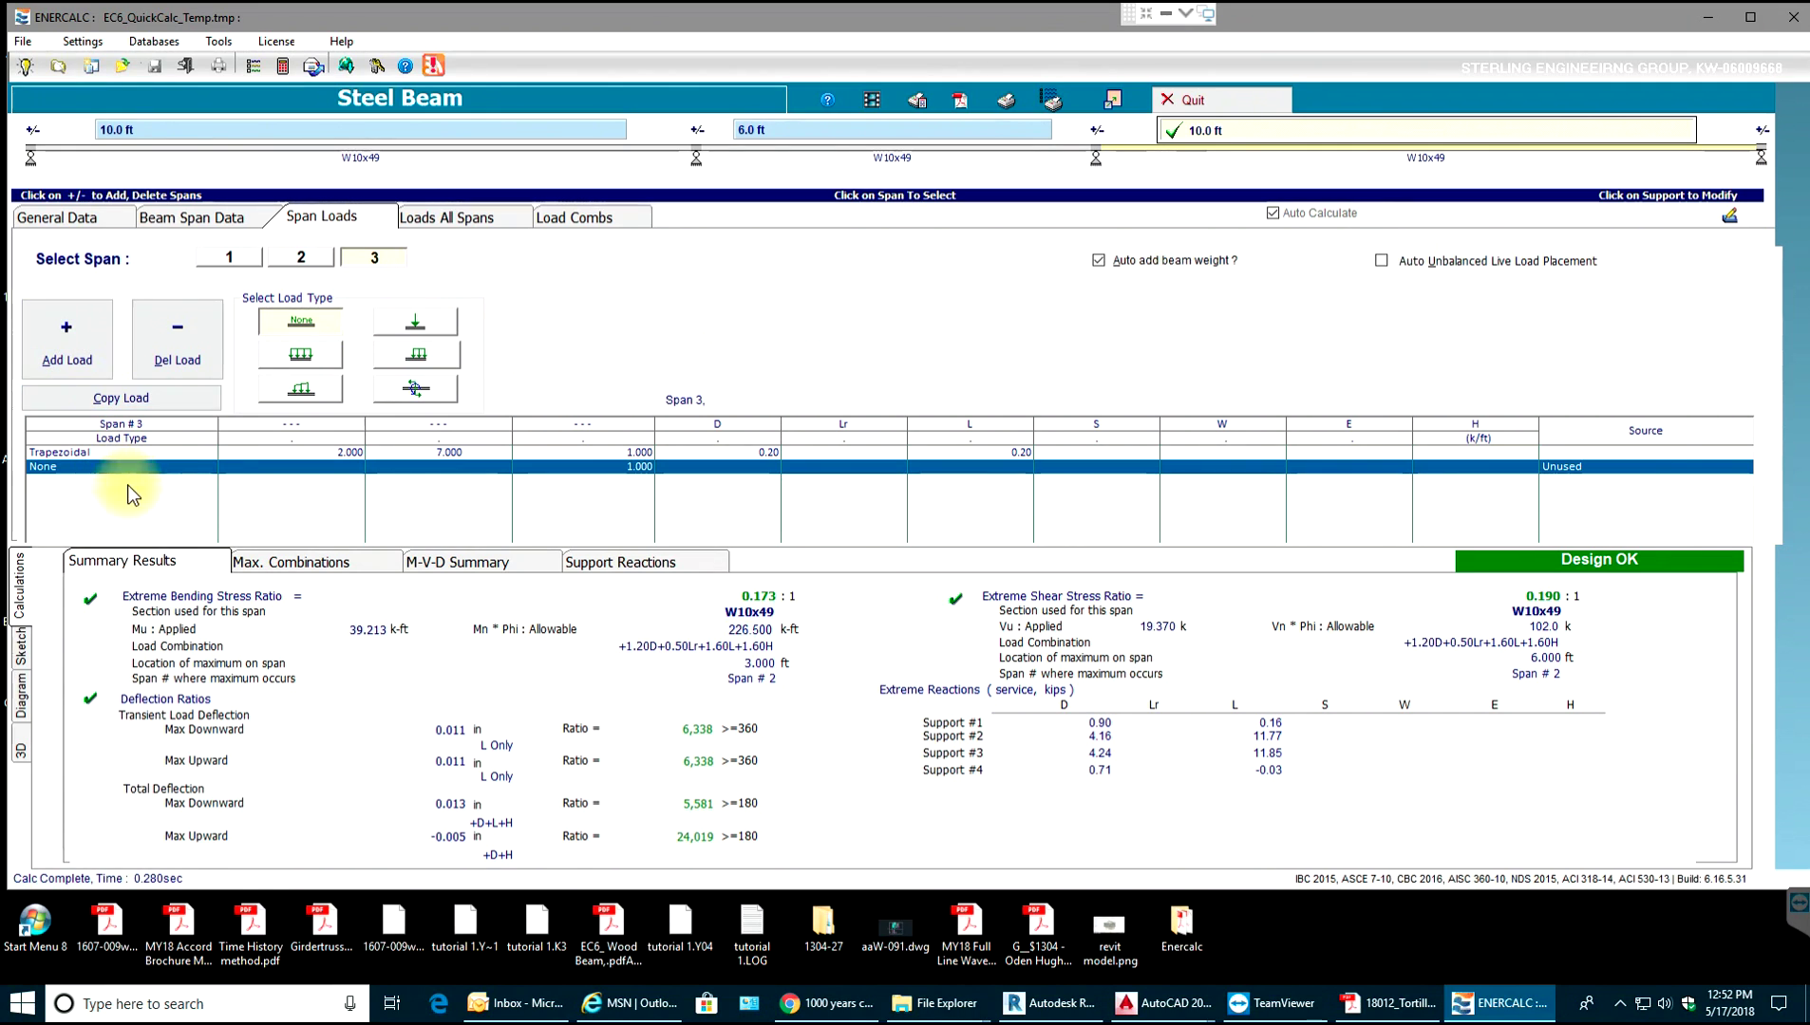
left_click(422, 389)
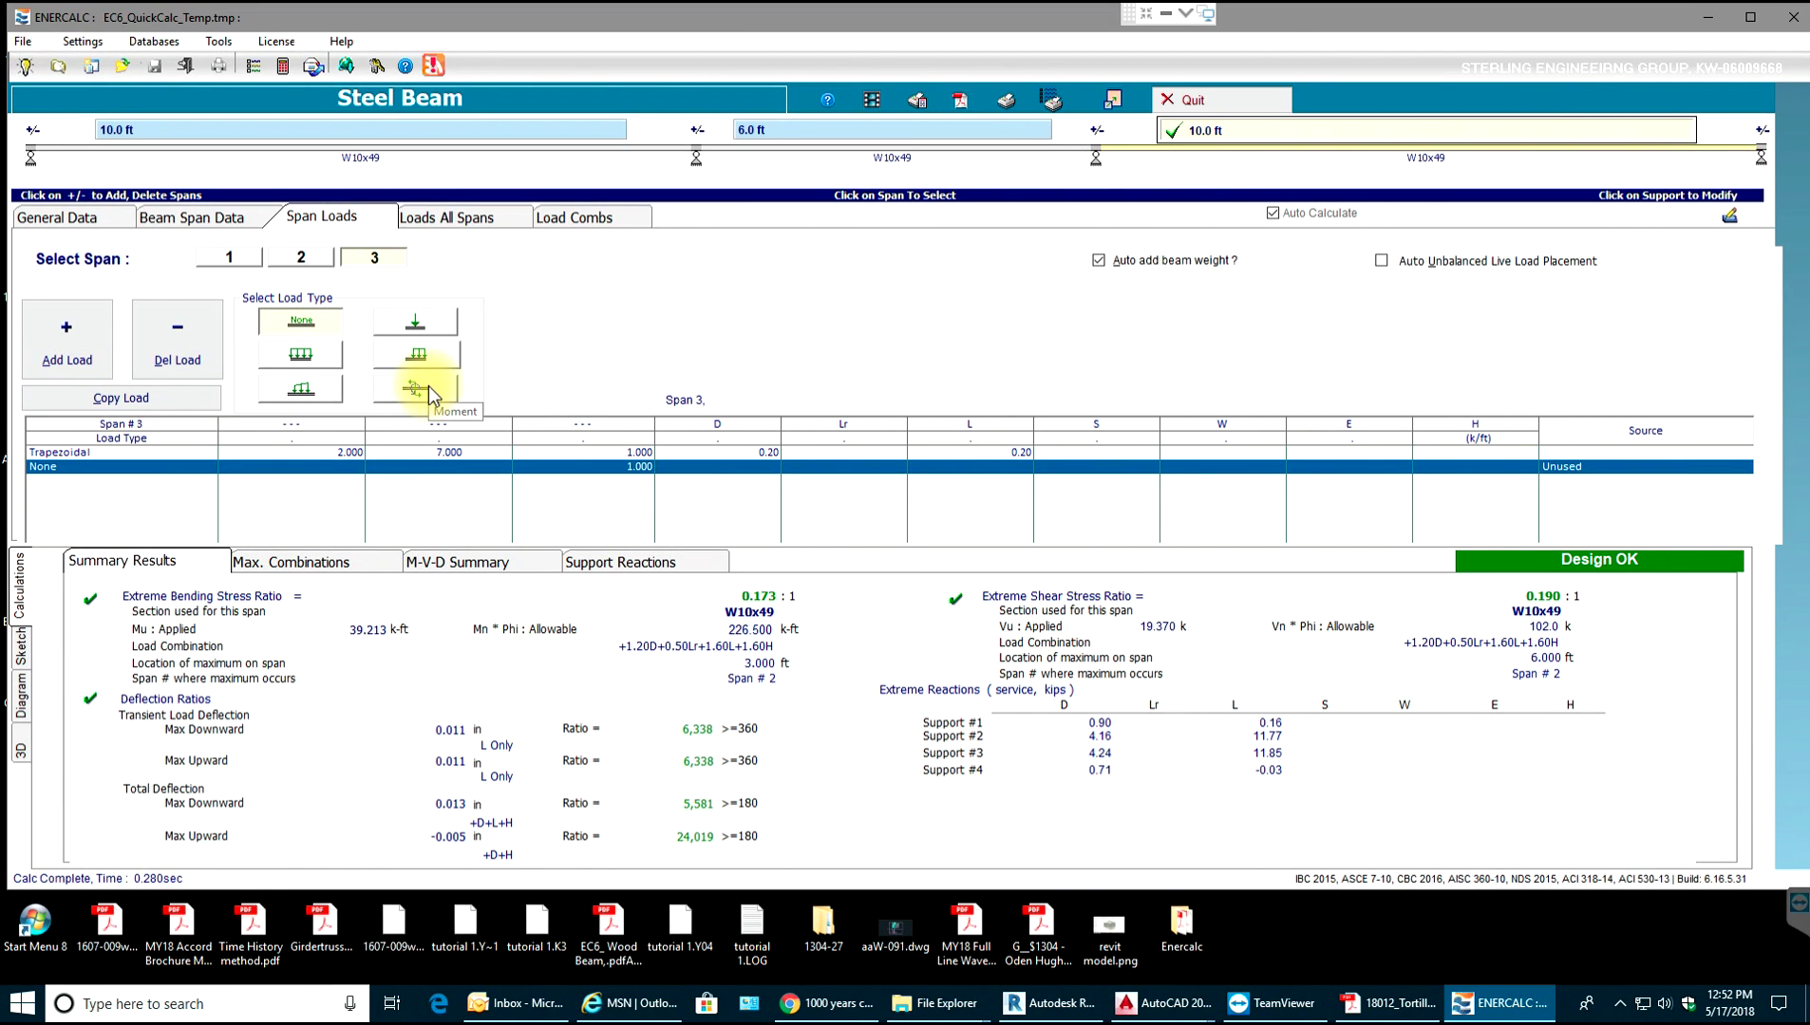
left_click(415, 323)
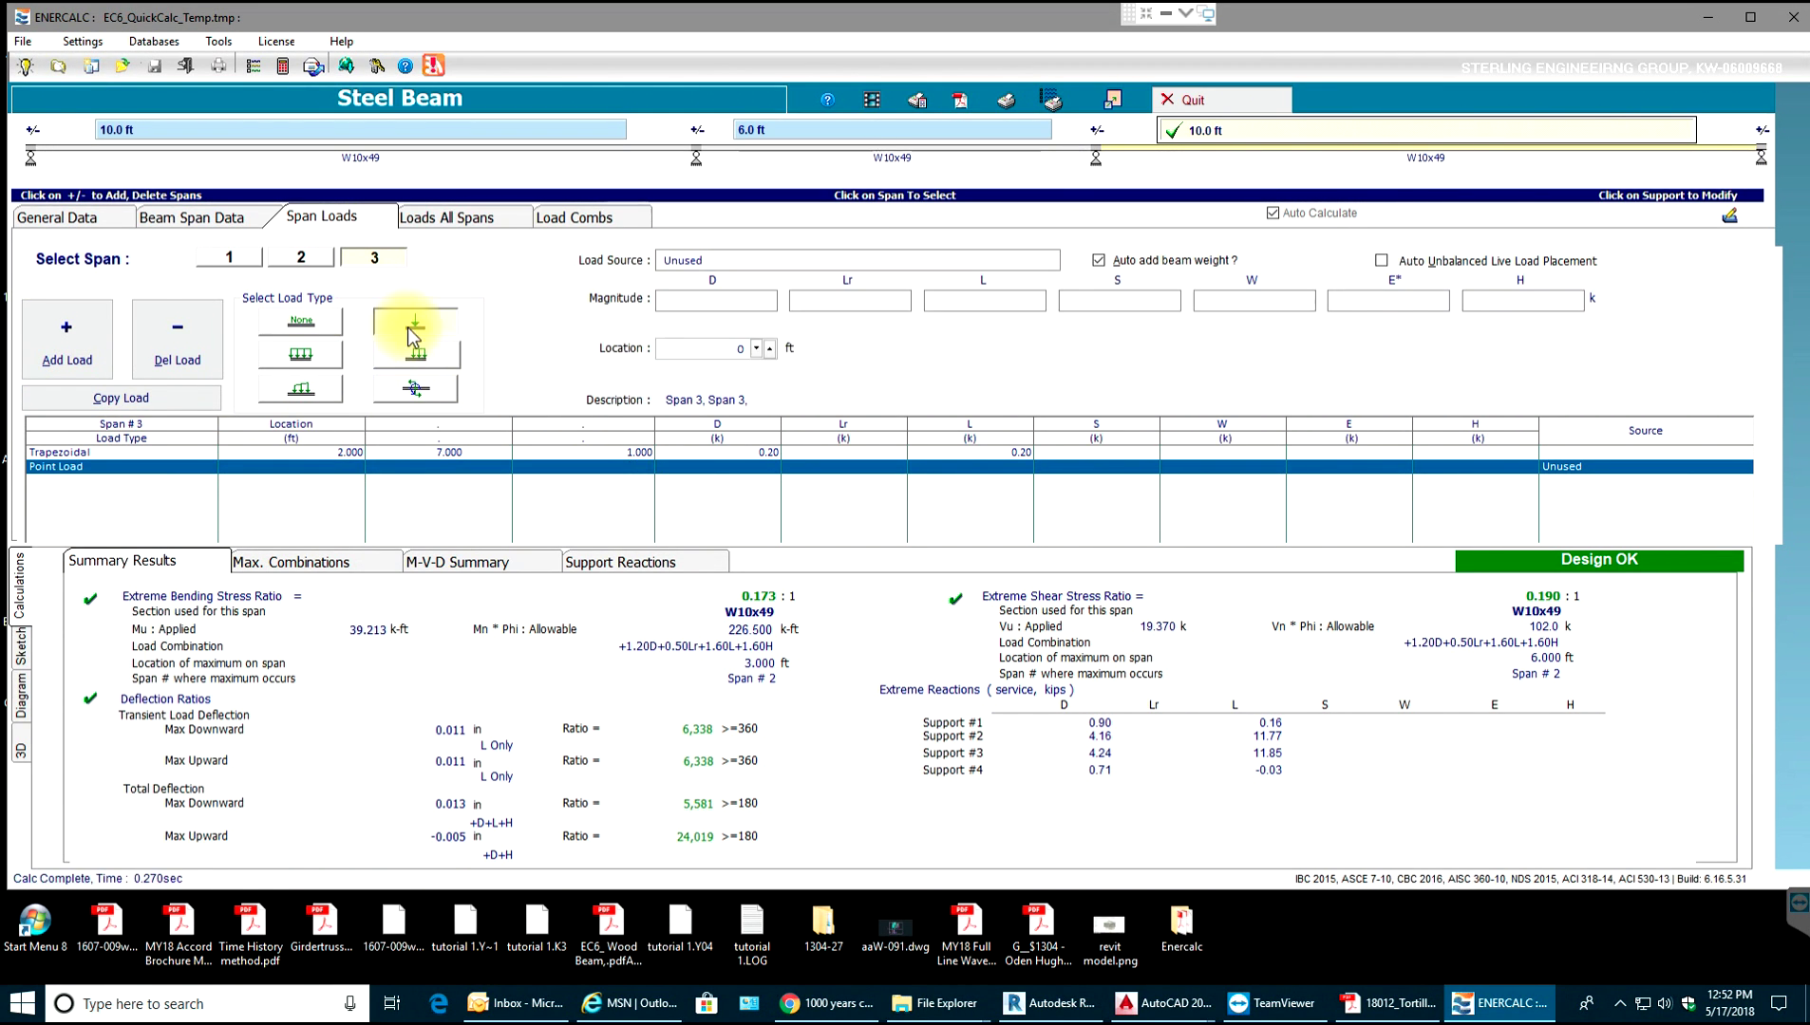
left_click(764, 301)
type("2")
left_click(984, 299)
type("2")
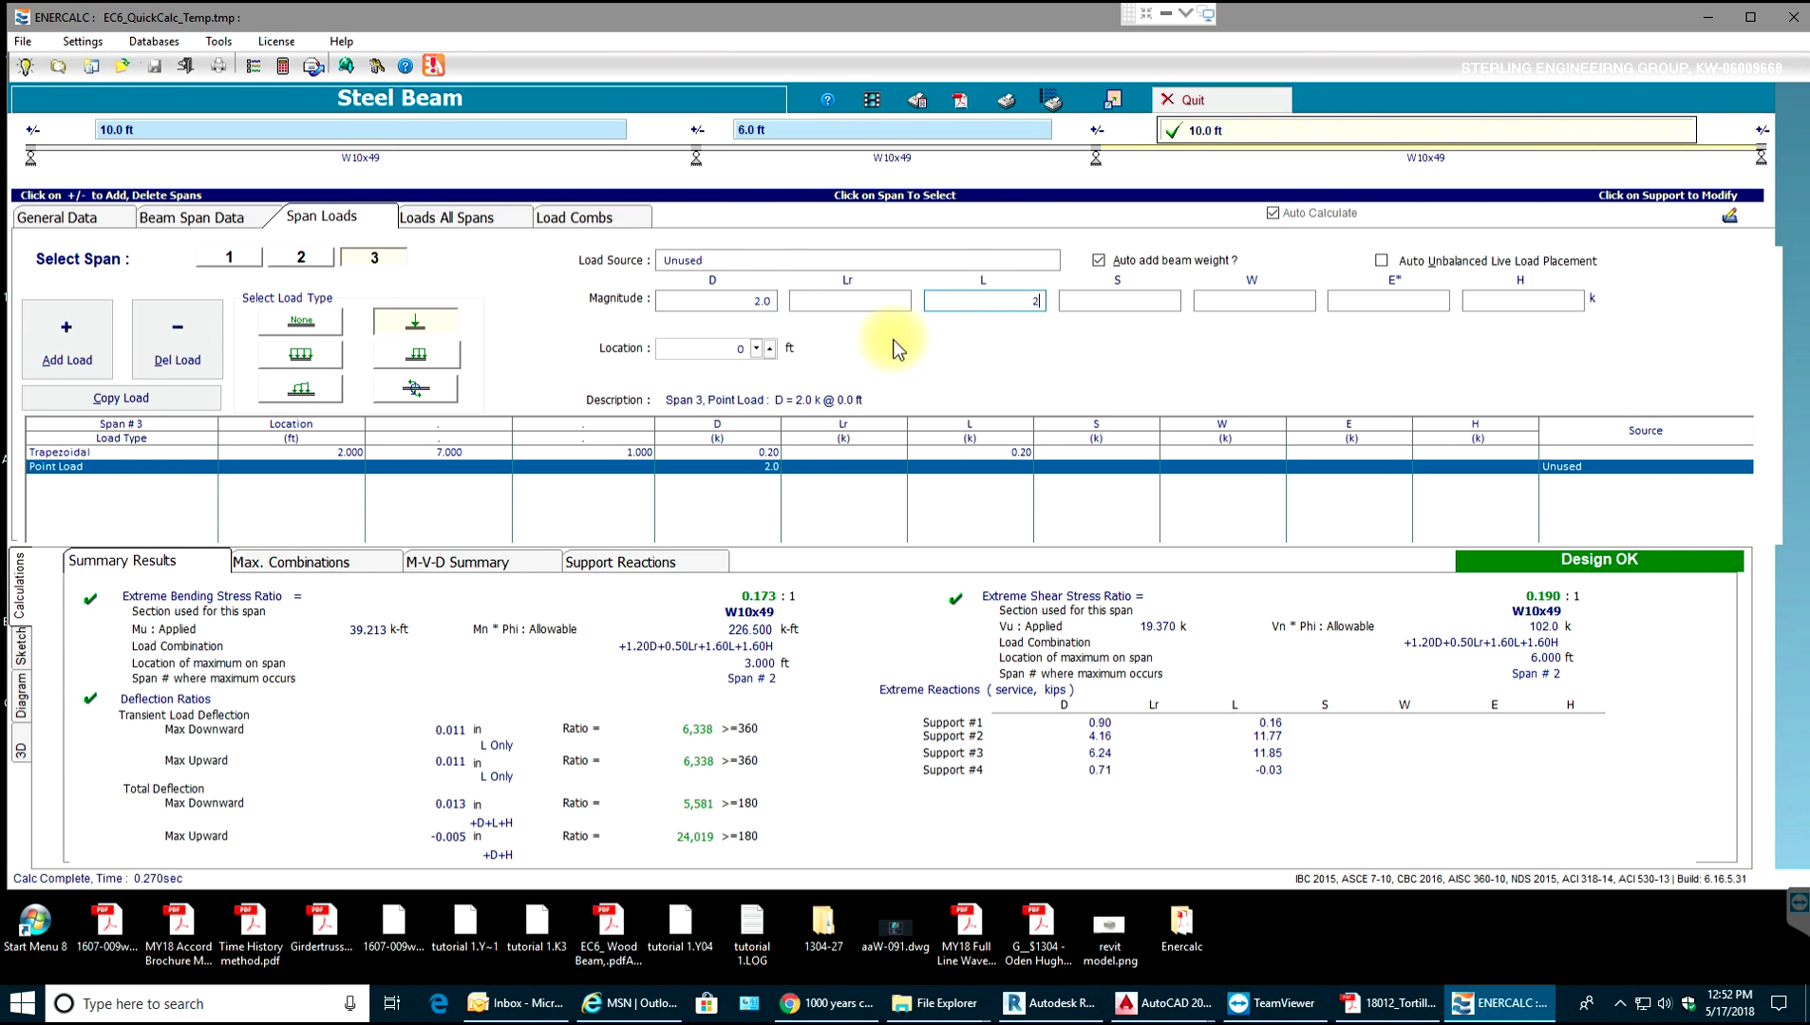
left_click(733, 350)
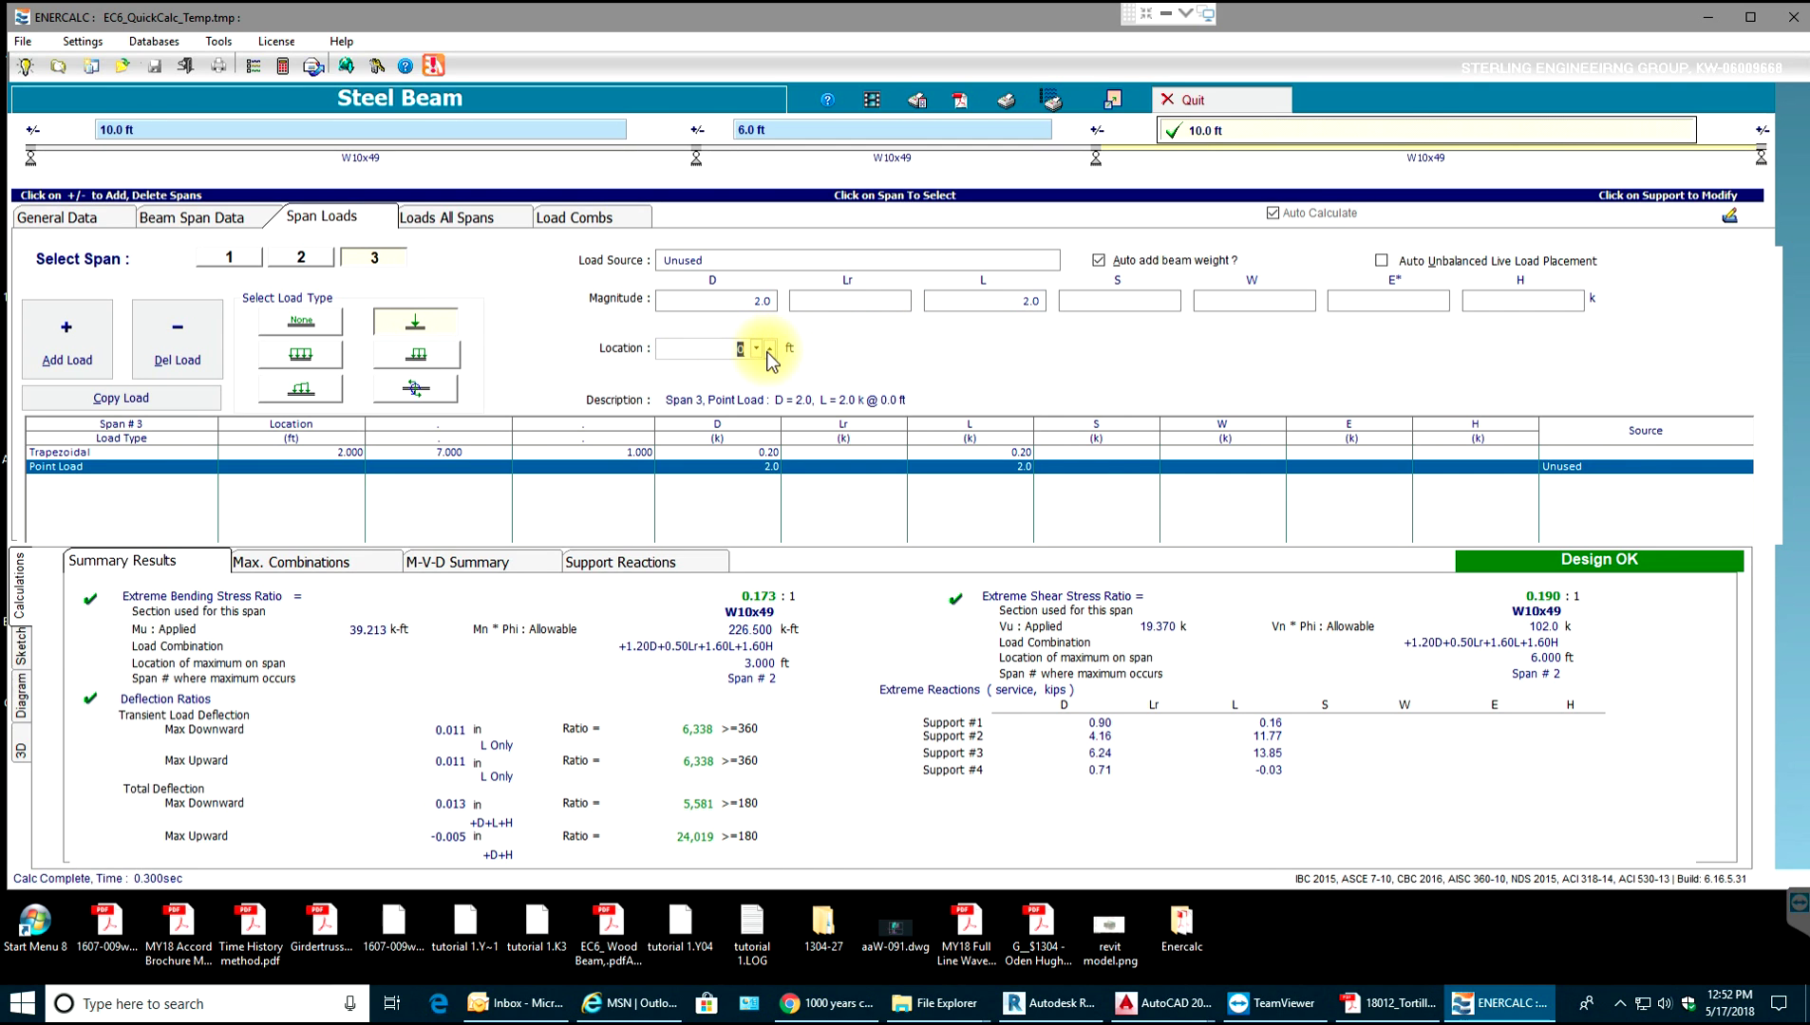
type("6")
left_click(872, 302)
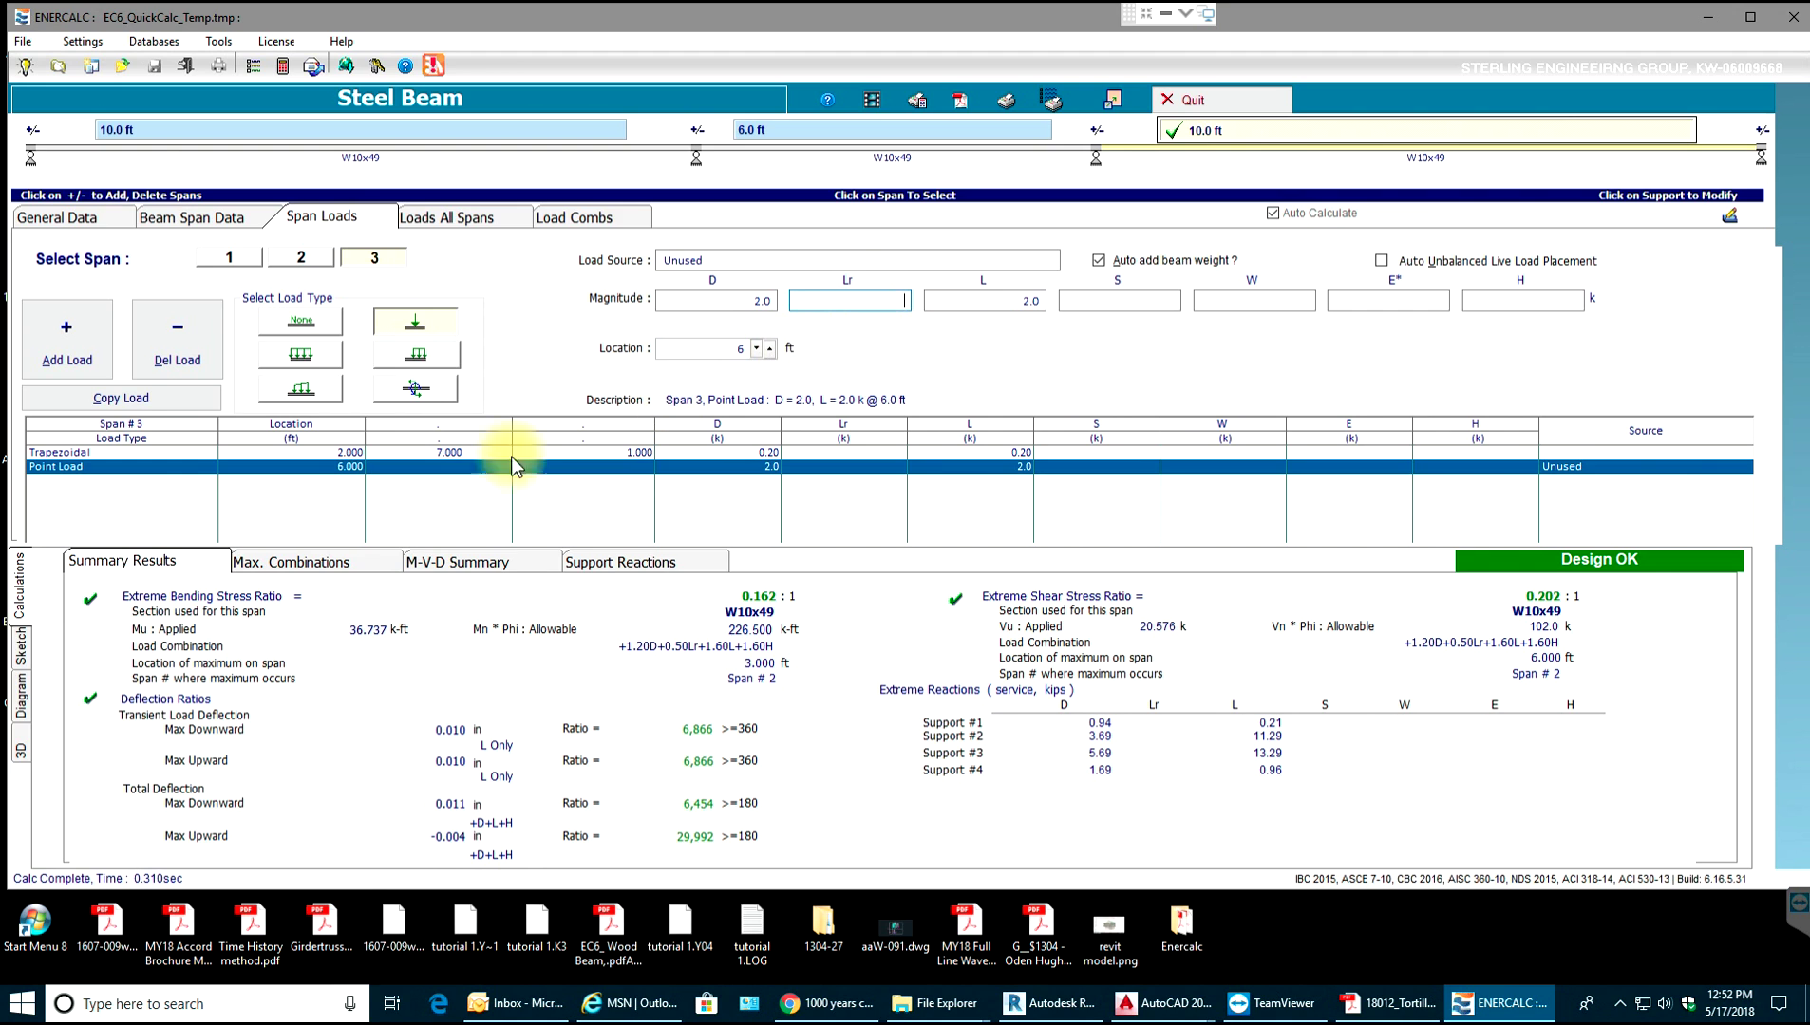
Add a moment to span 2 of −12.0 k-ft dead and −50.0 k-ft live at 3.0 ft.
left_click(301, 258)
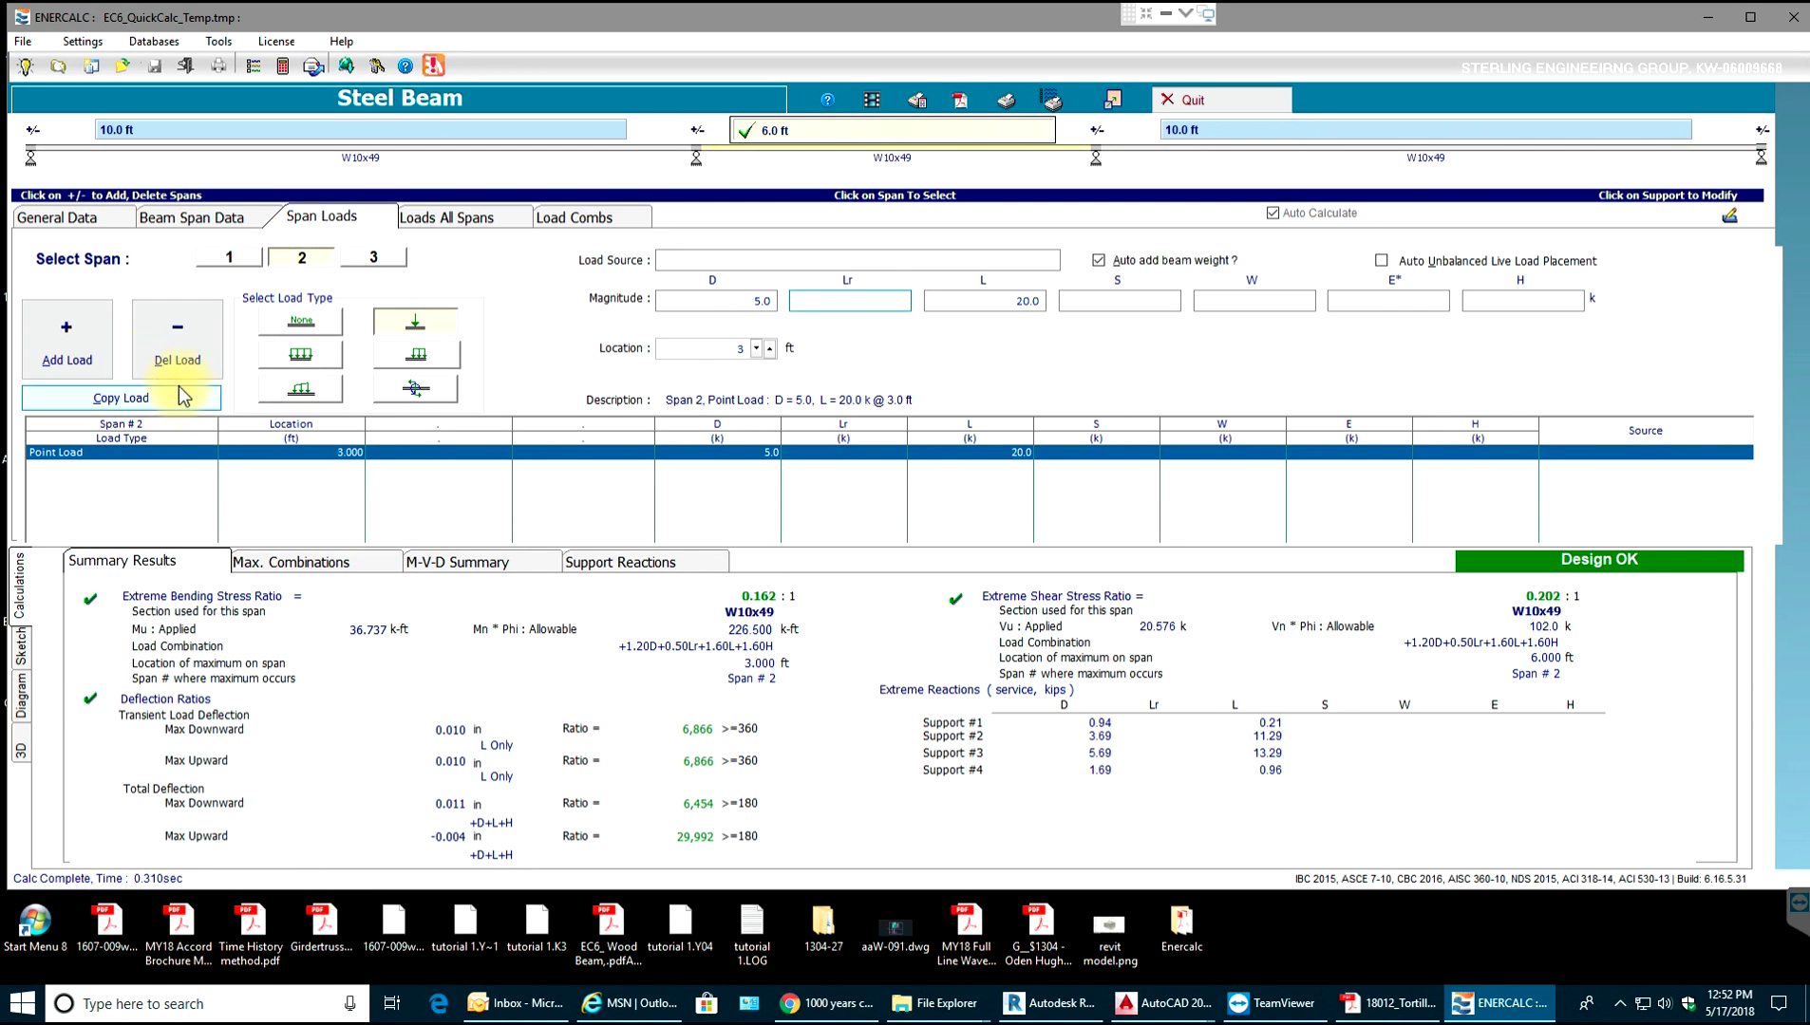
left_click(87, 349)
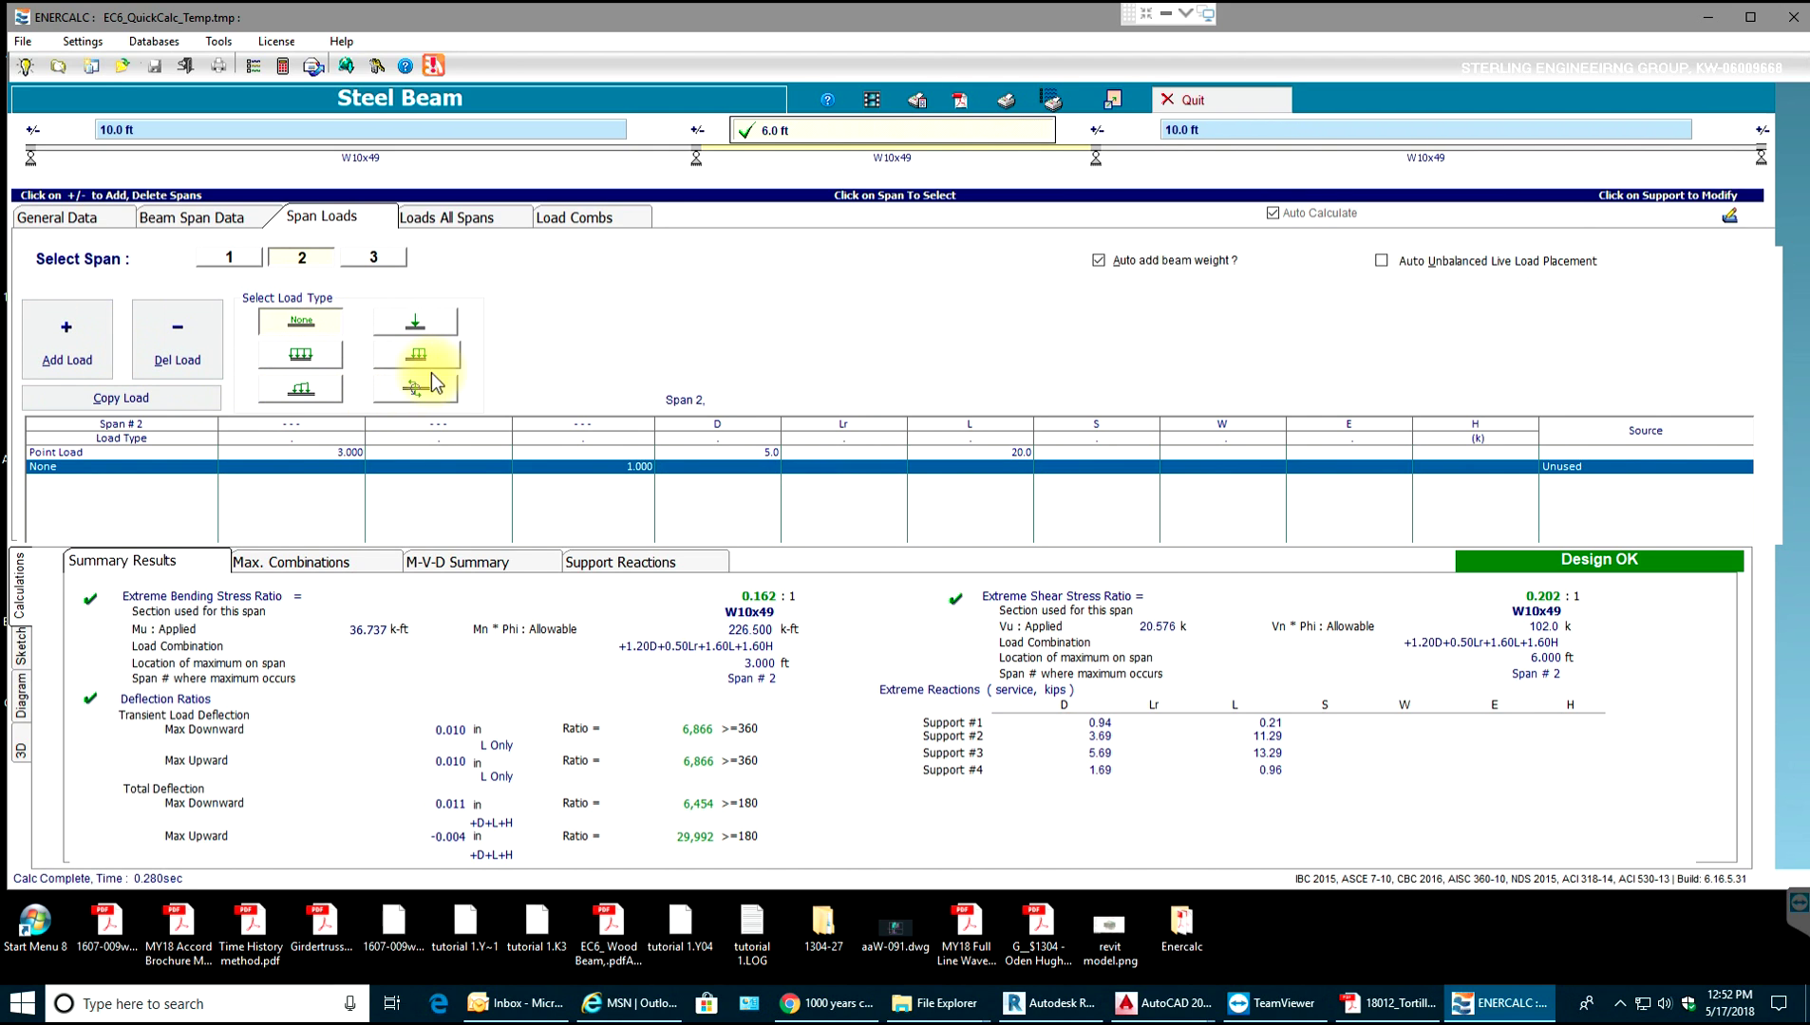
left_click(418, 397)
left_click(729, 295)
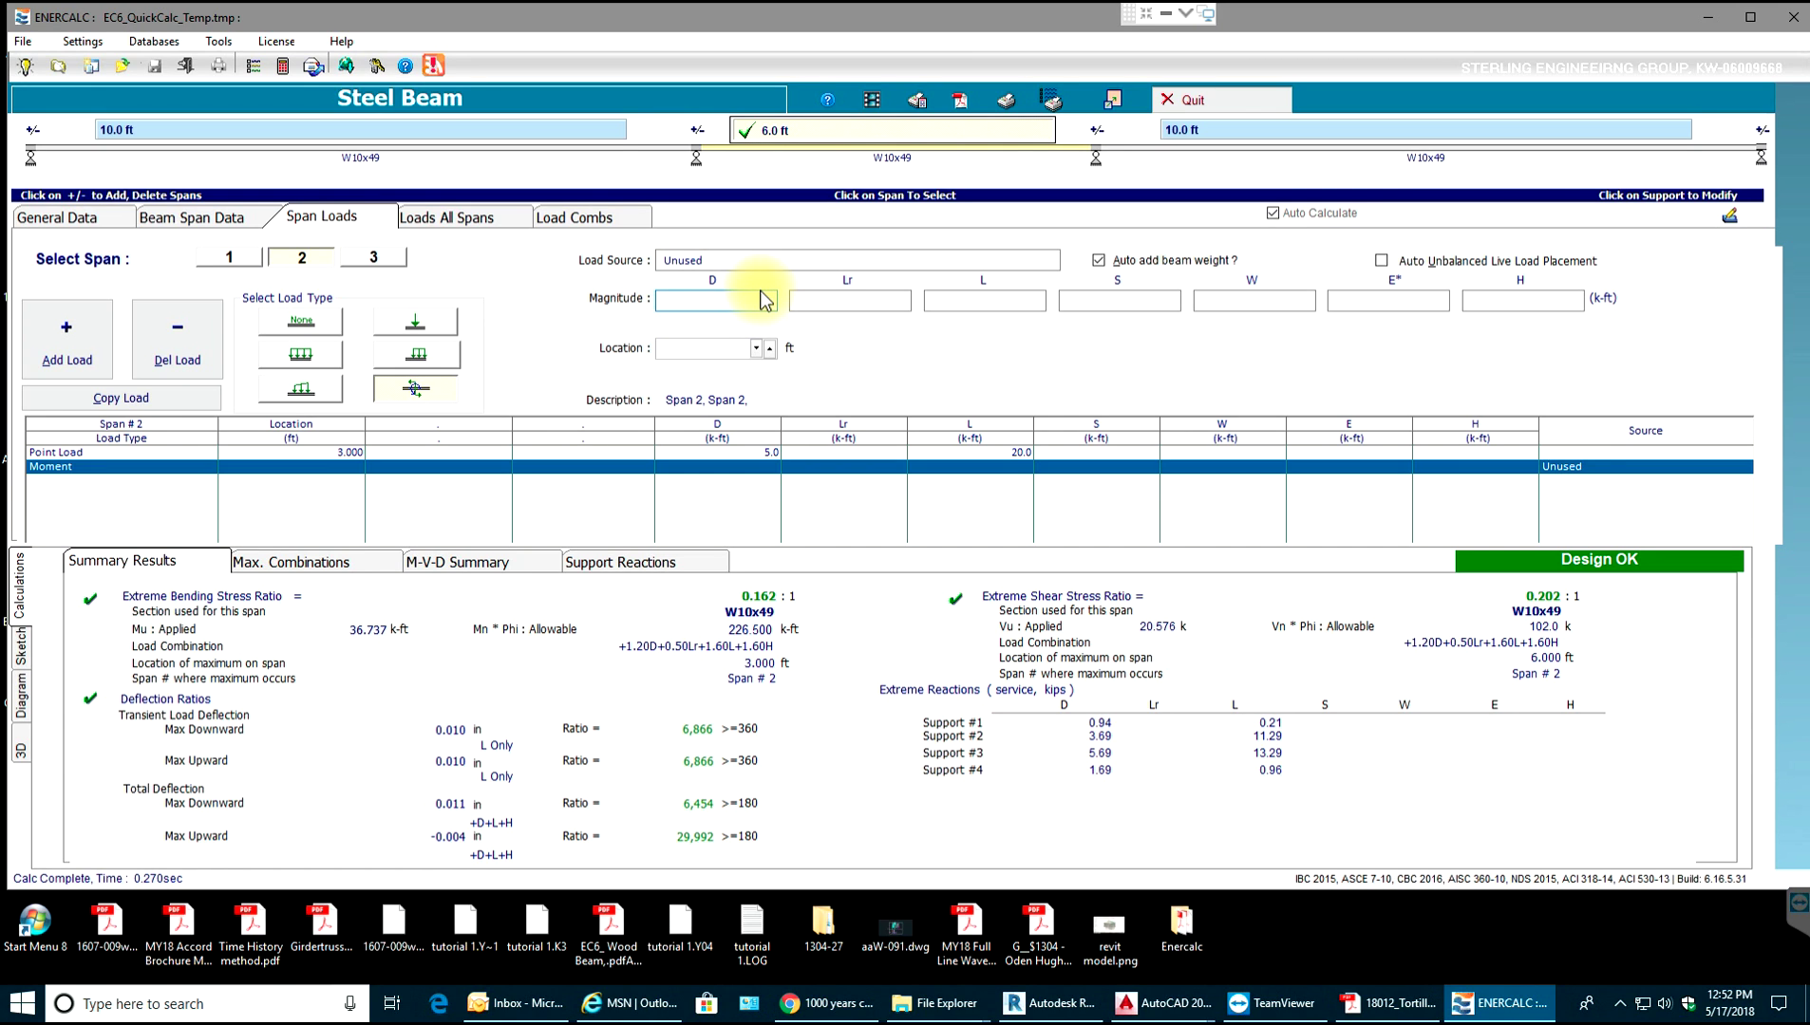
type("-12")
left_click(948, 300)
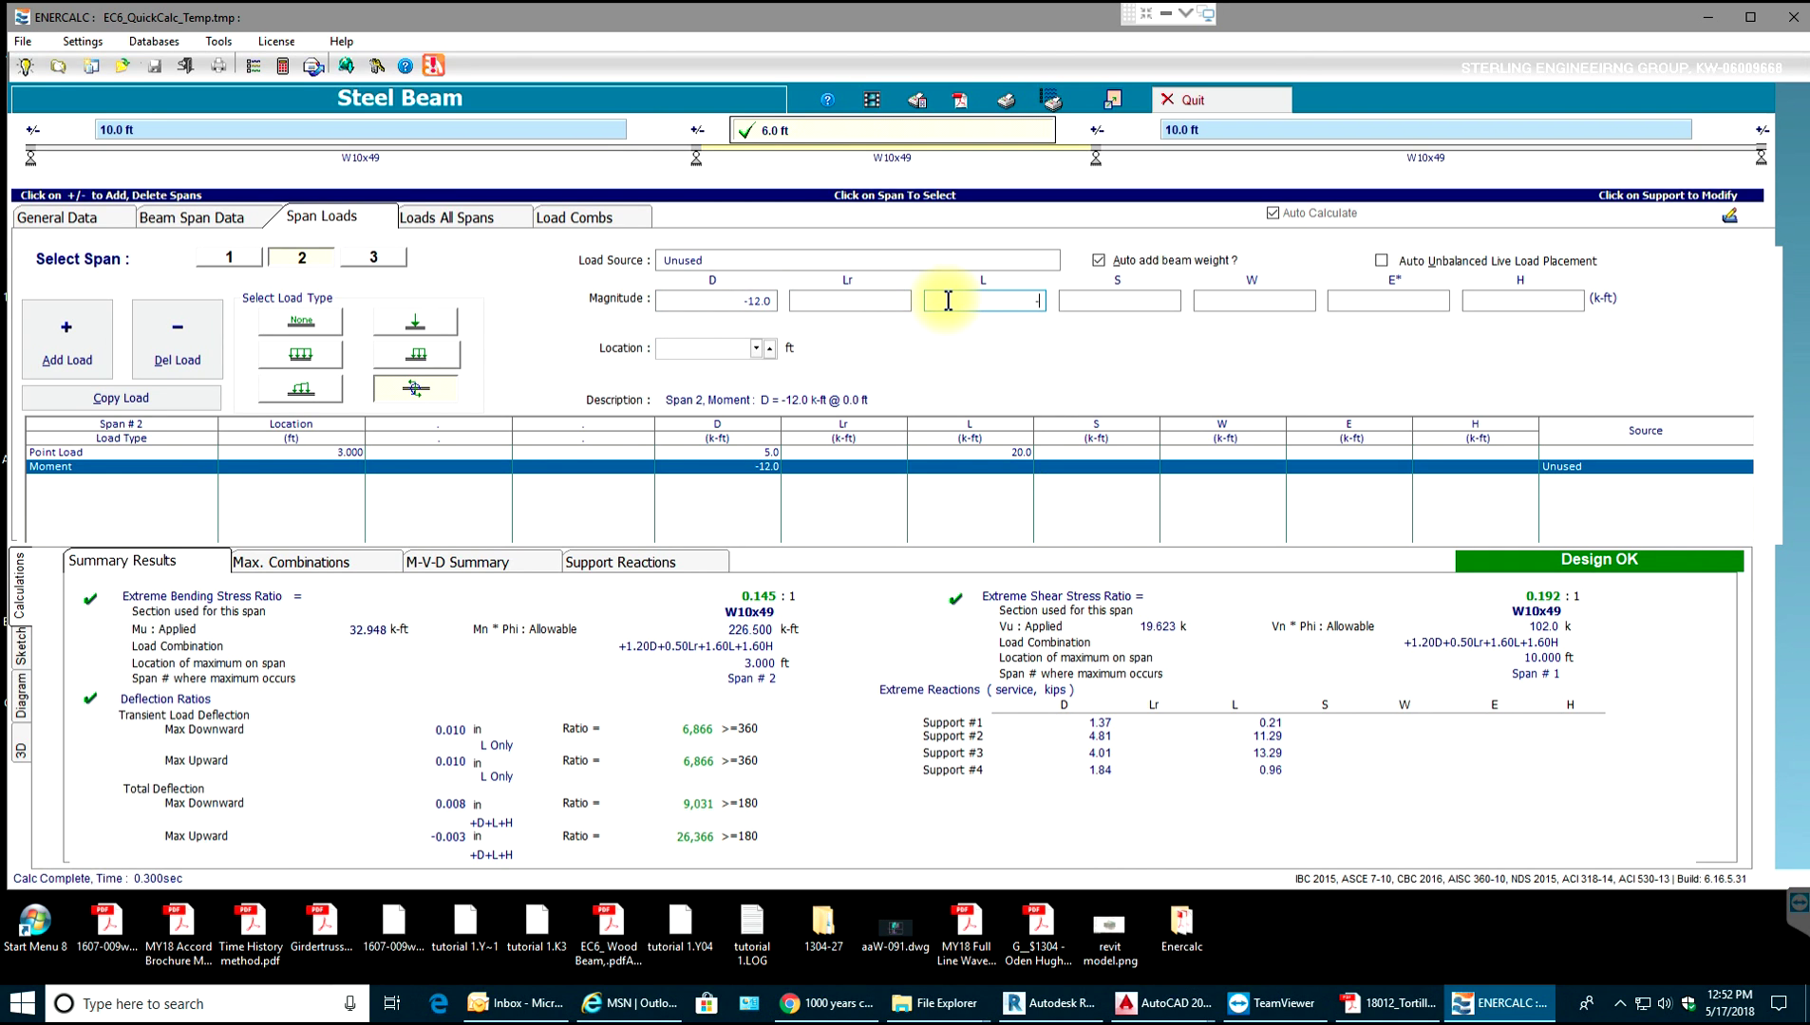
type("-50")
left_click(745, 349)
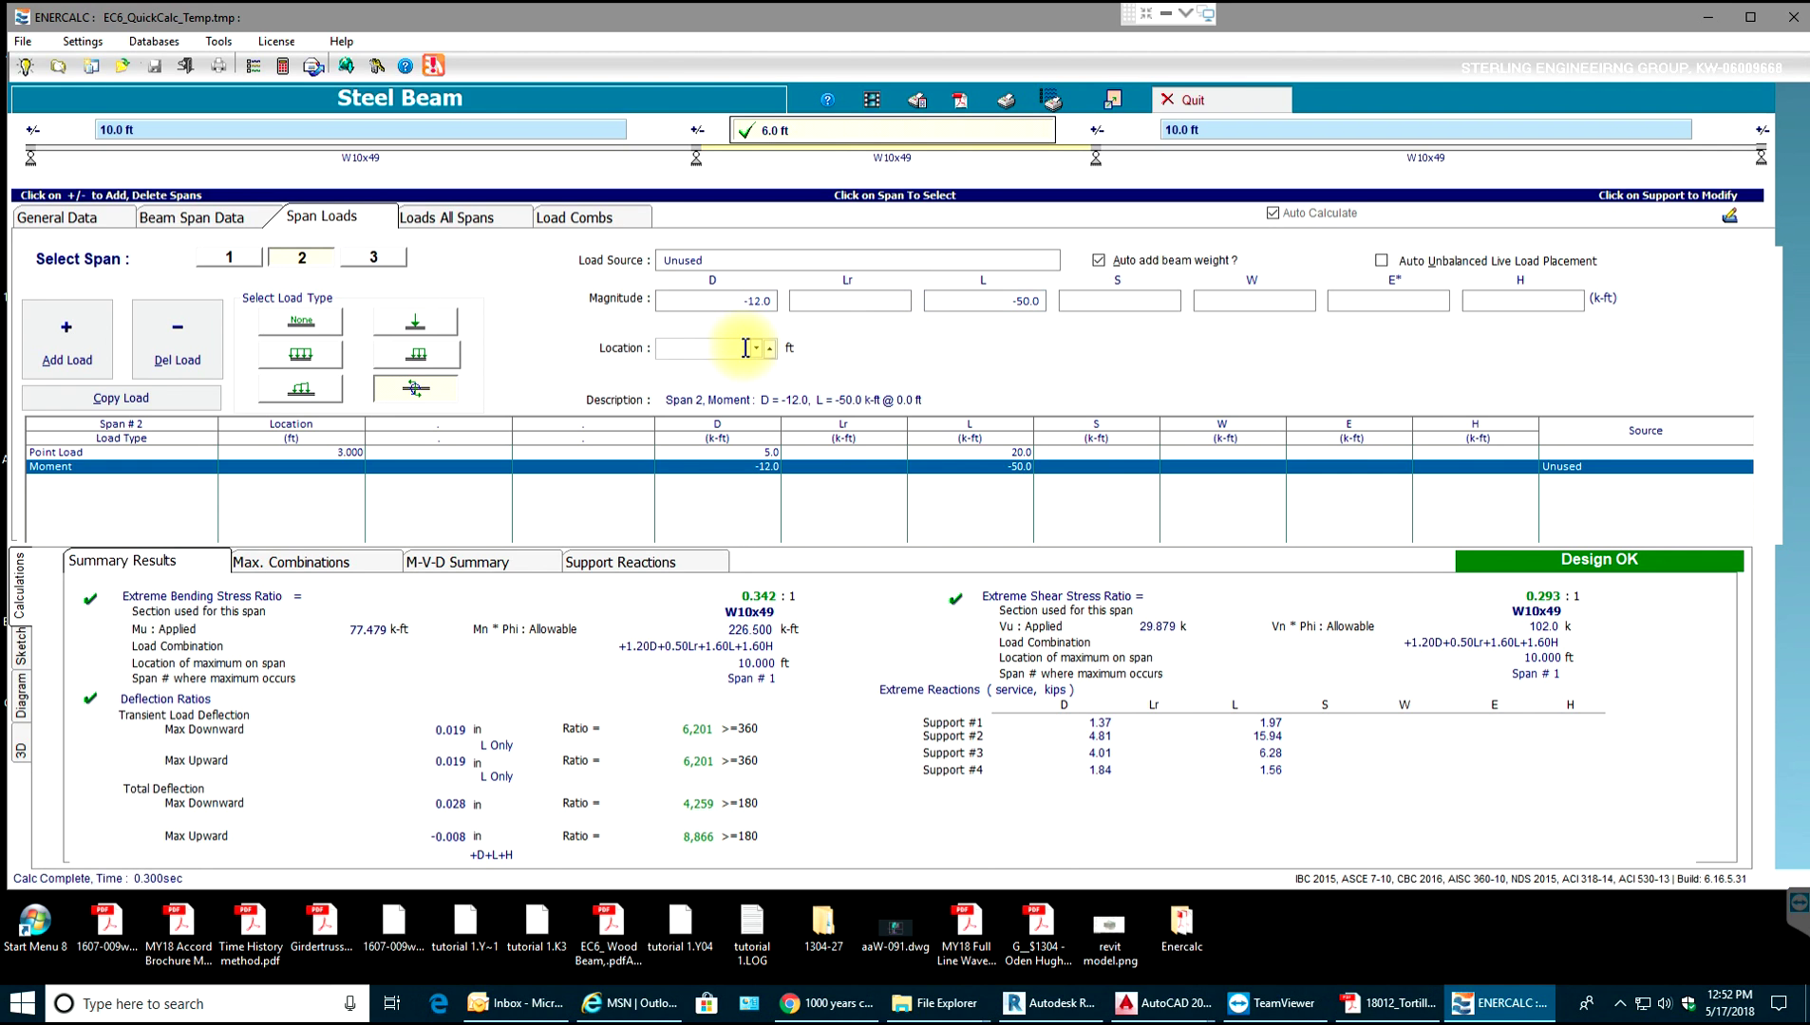
left_click(836, 300)
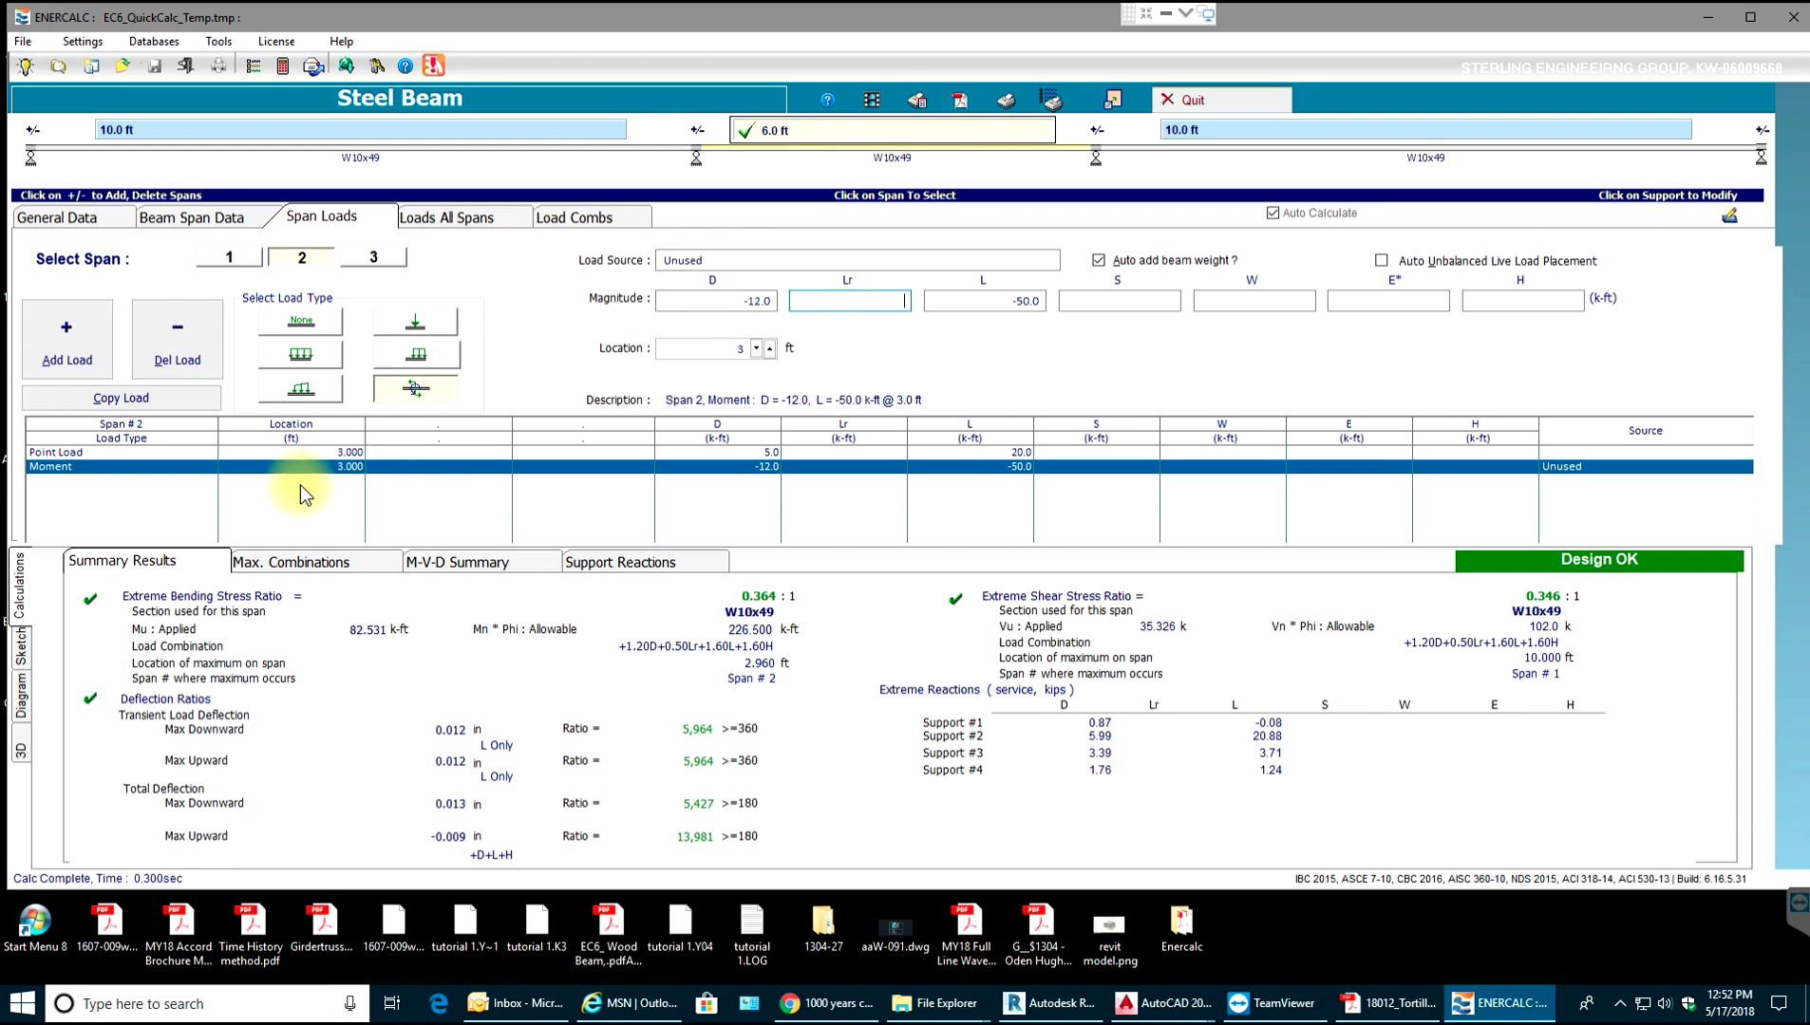
Inspect the 3D beam without bracing marks along the Z axis, then show Summary Results.
left_click(20, 737)
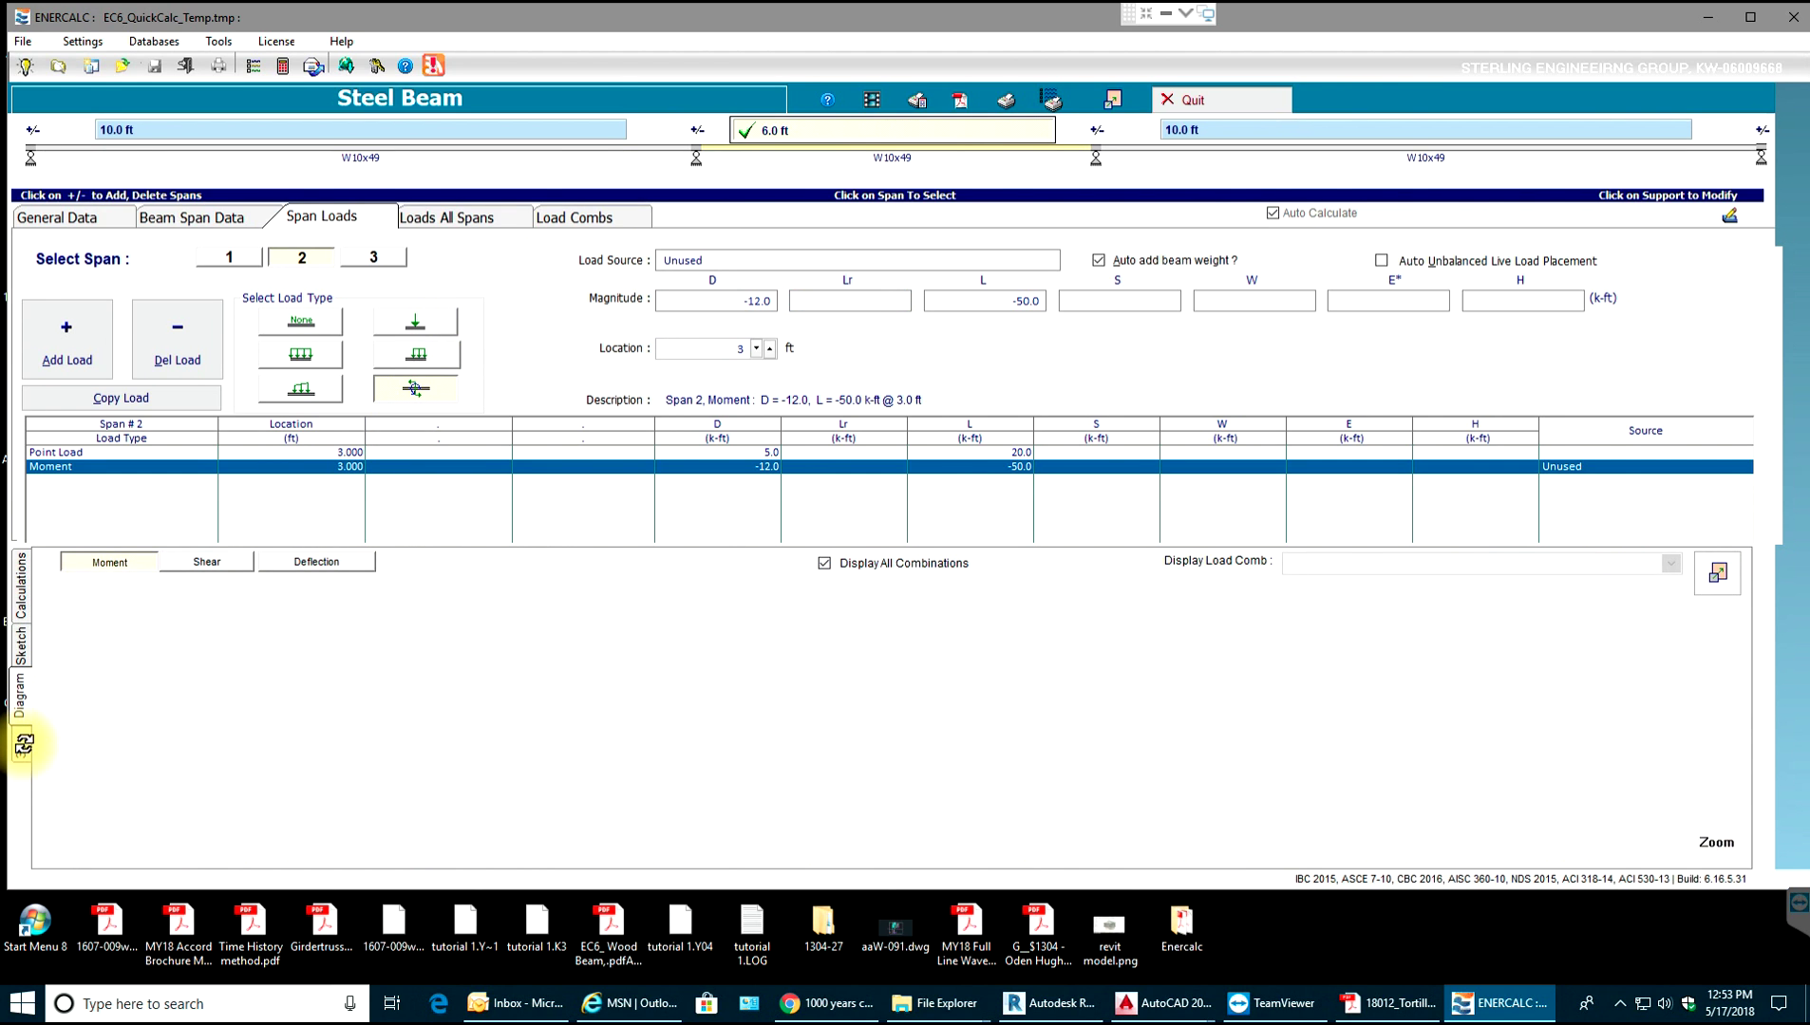
left_click(21, 748)
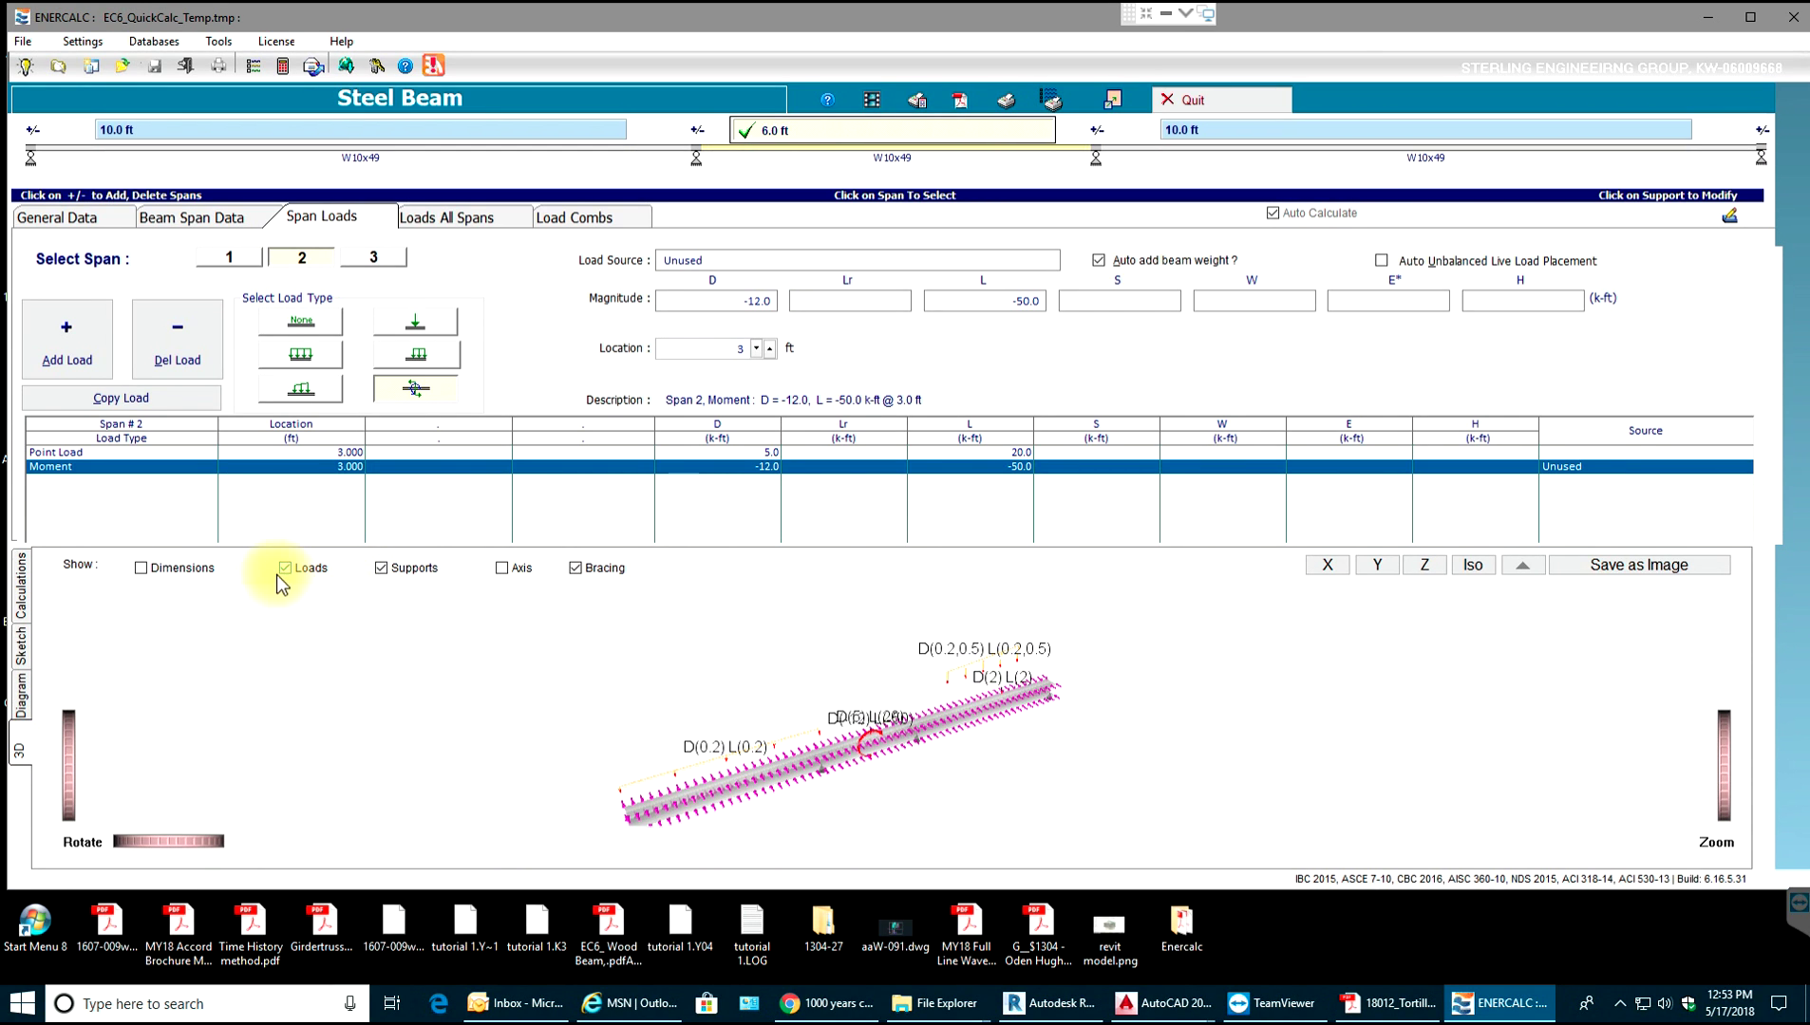
left_click(593, 570)
mouse_move(622, 728)
left_mouse_down()
mouse_move(606, 656)
mouse_move(593, 678)
mouse_move(632, 722)
left_mouse_up()
scroll(848, 727, "up", 5)
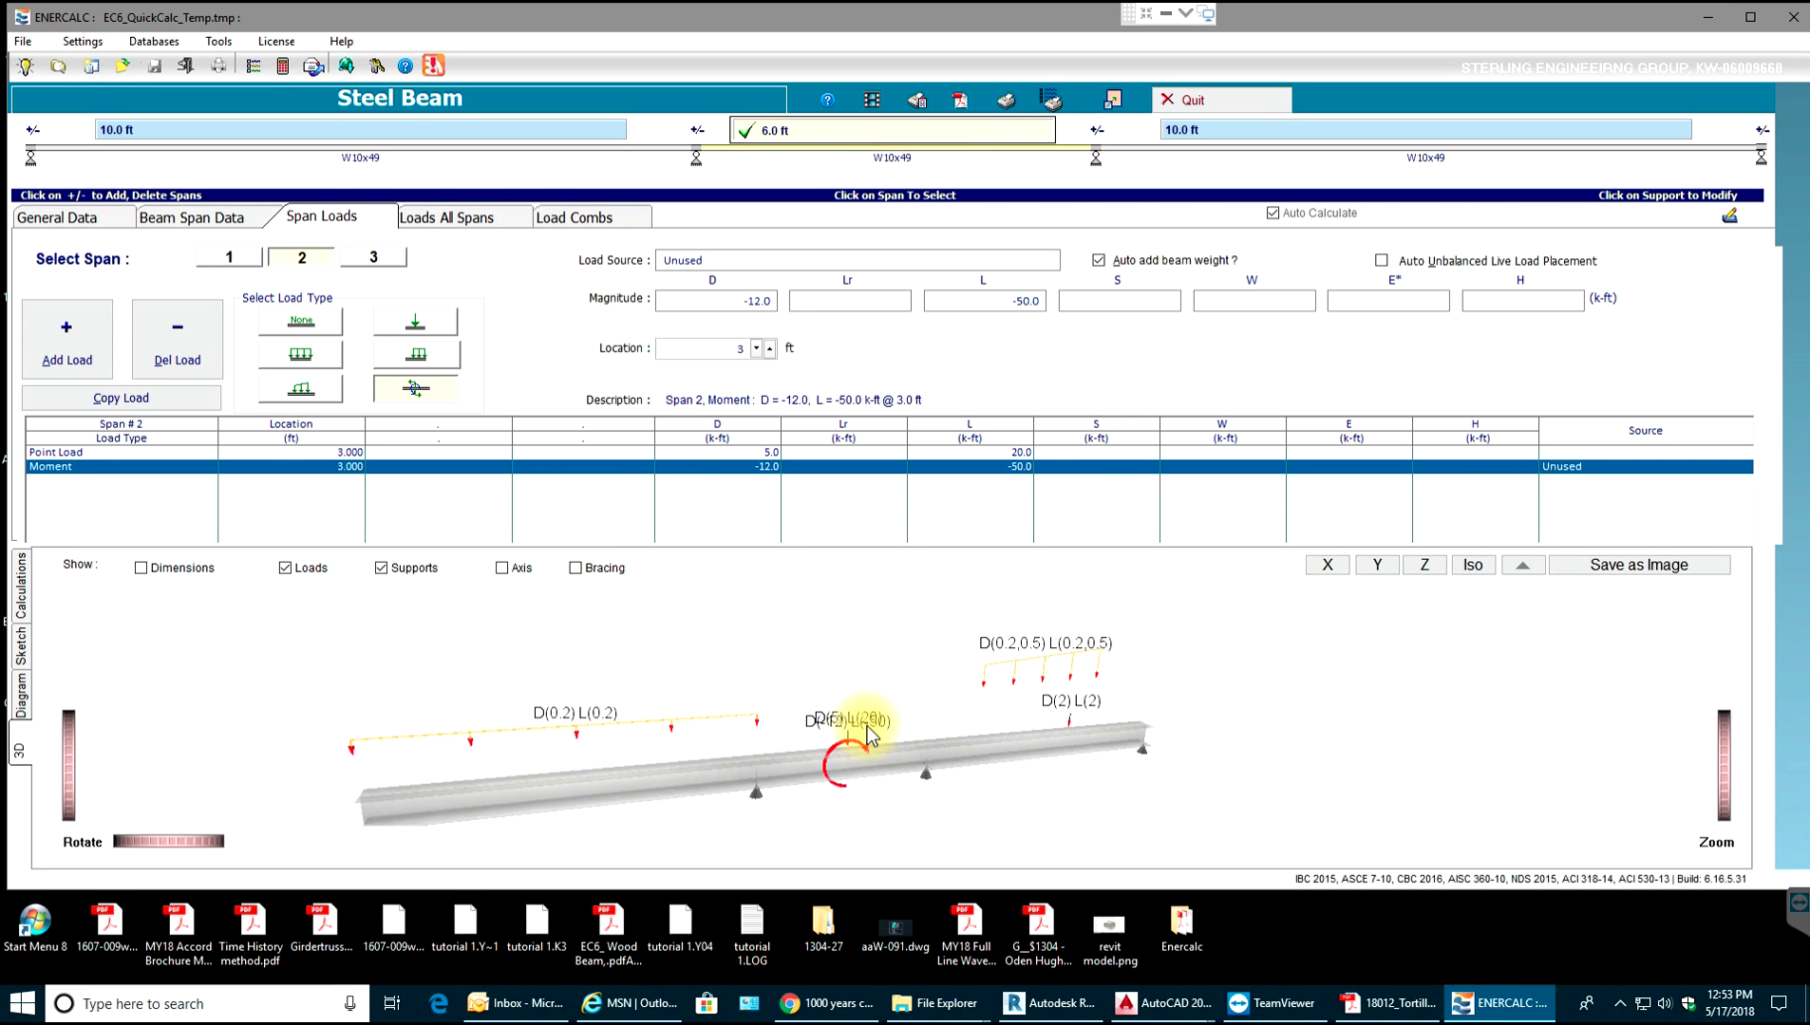
scroll(835, 762, "up", 2)
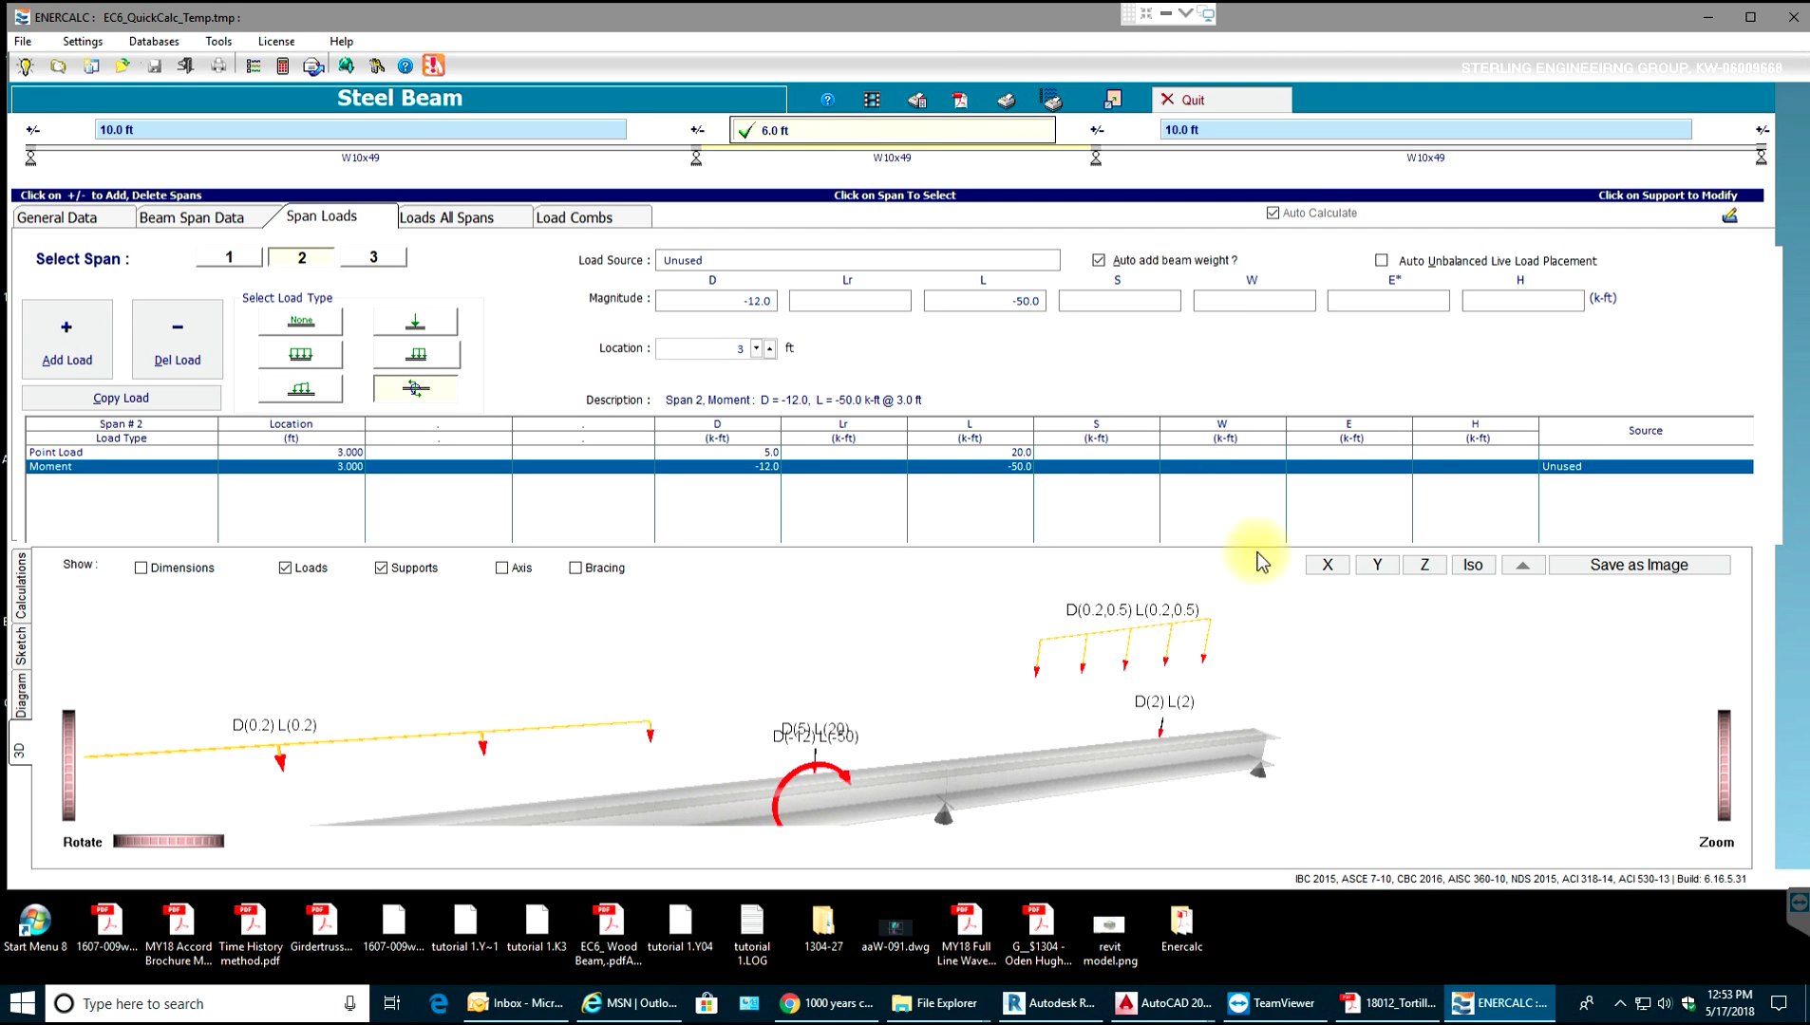
left_click_drag(880, 593, 1208, 495)
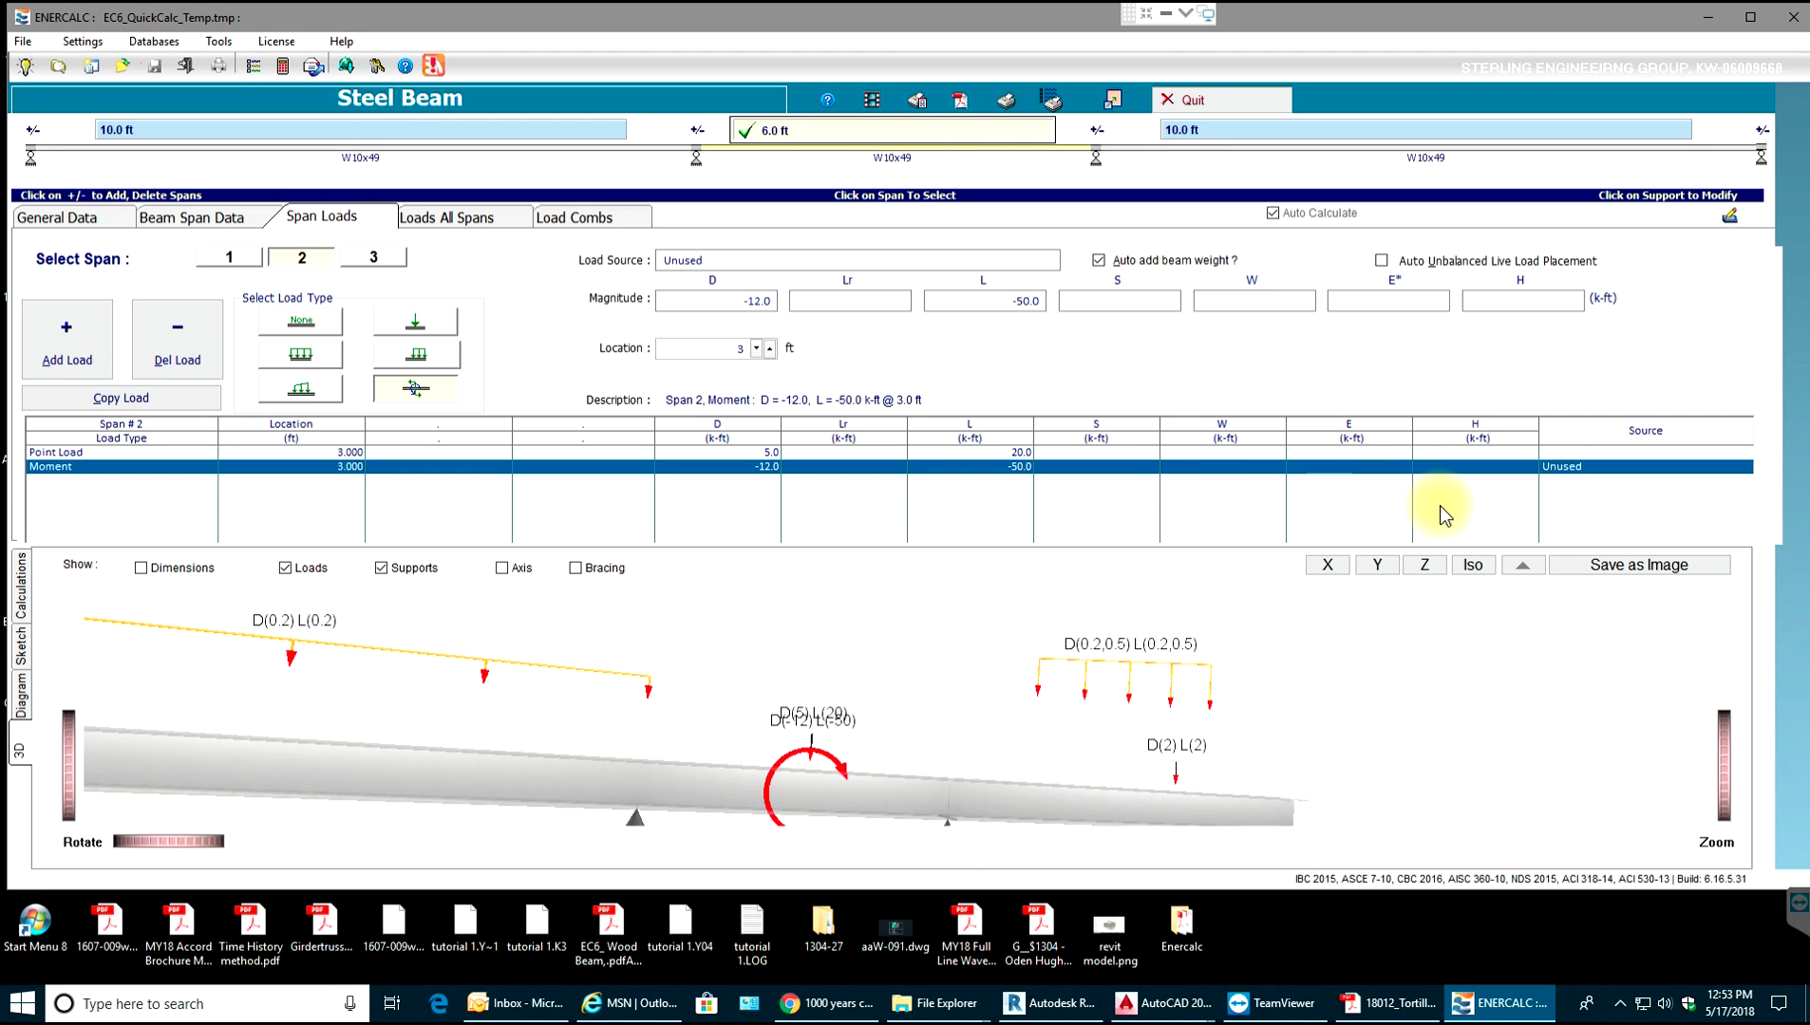
left_click(1408, 571)
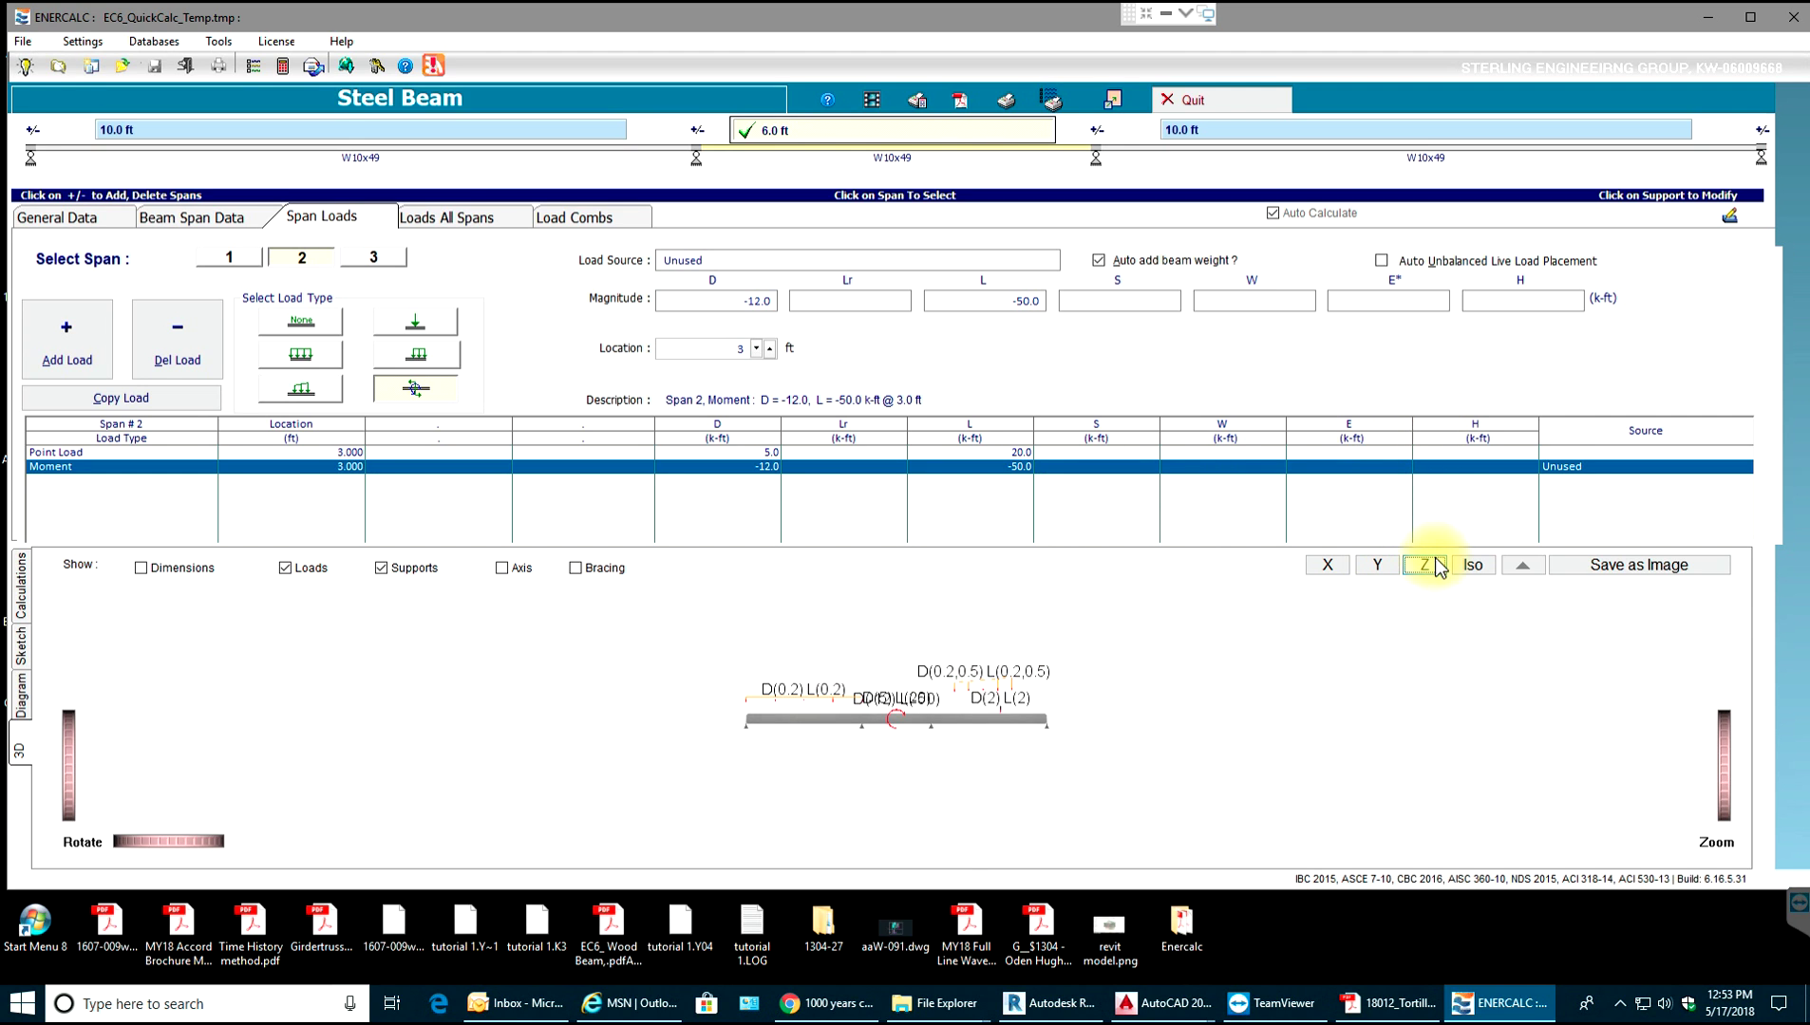
scroll(945, 769, "up", 3)
scroll(1043, 664, "up", 3)
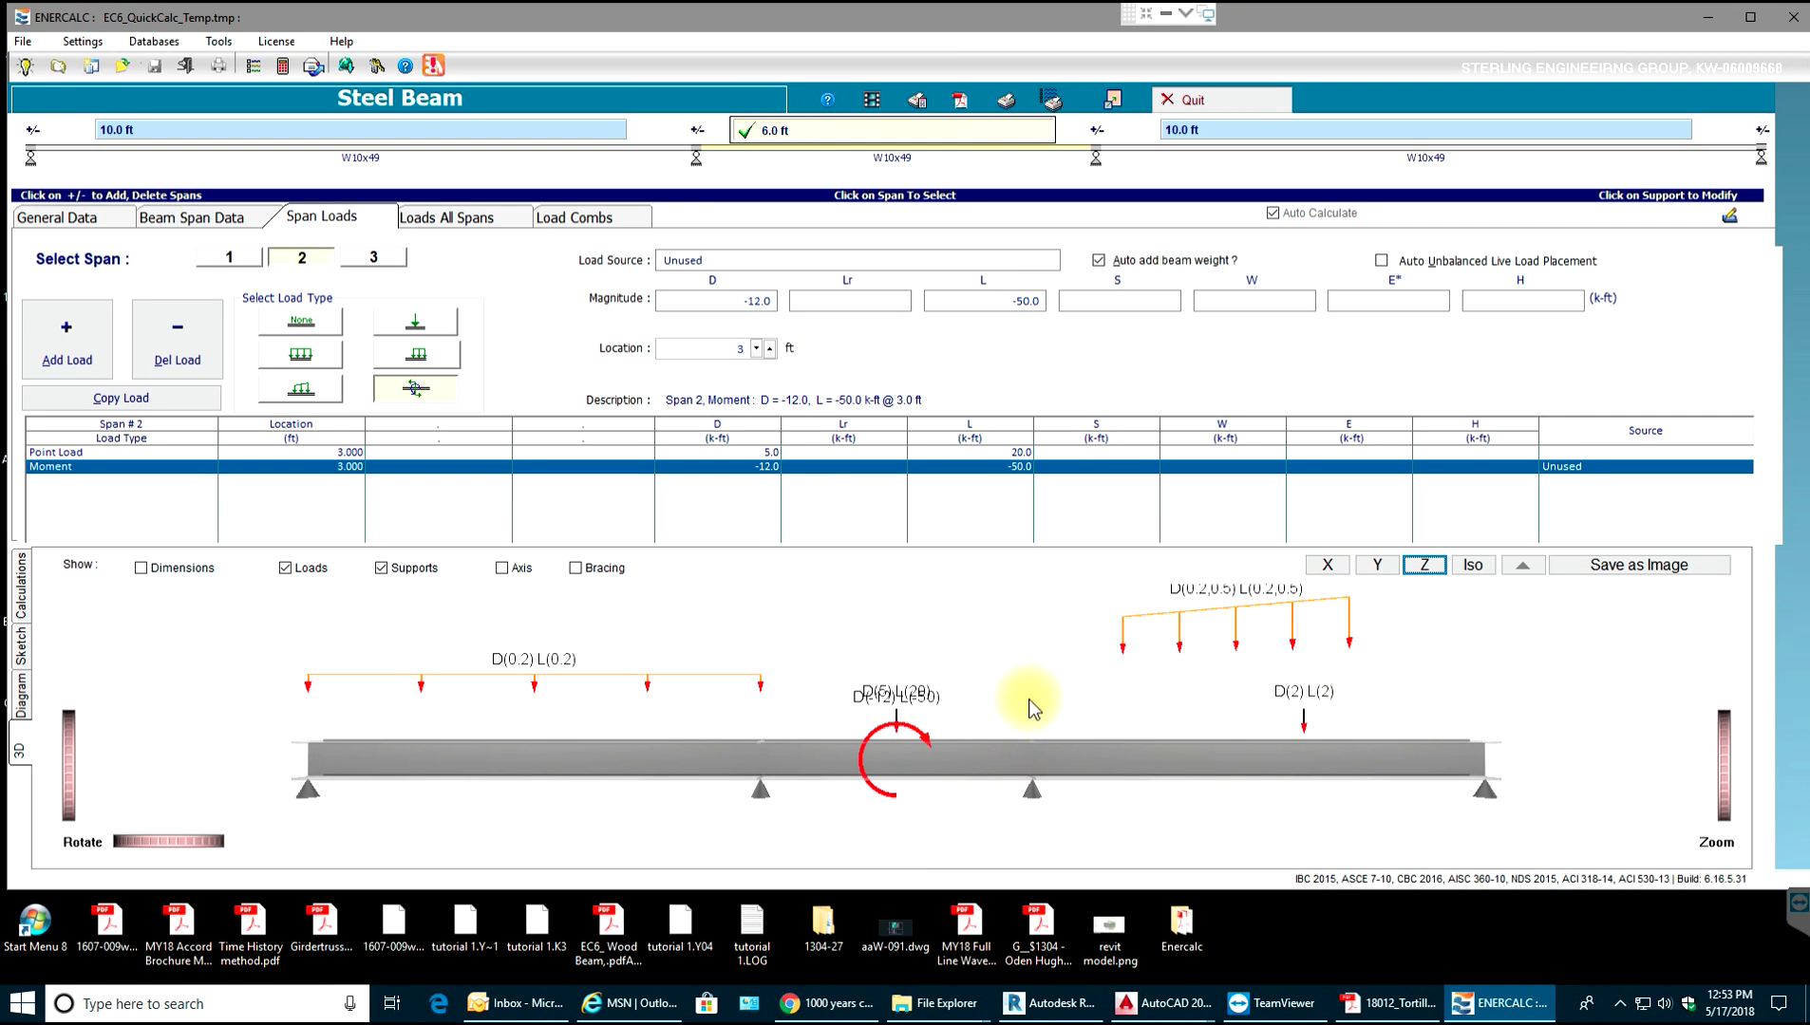
left_click(23, 589)
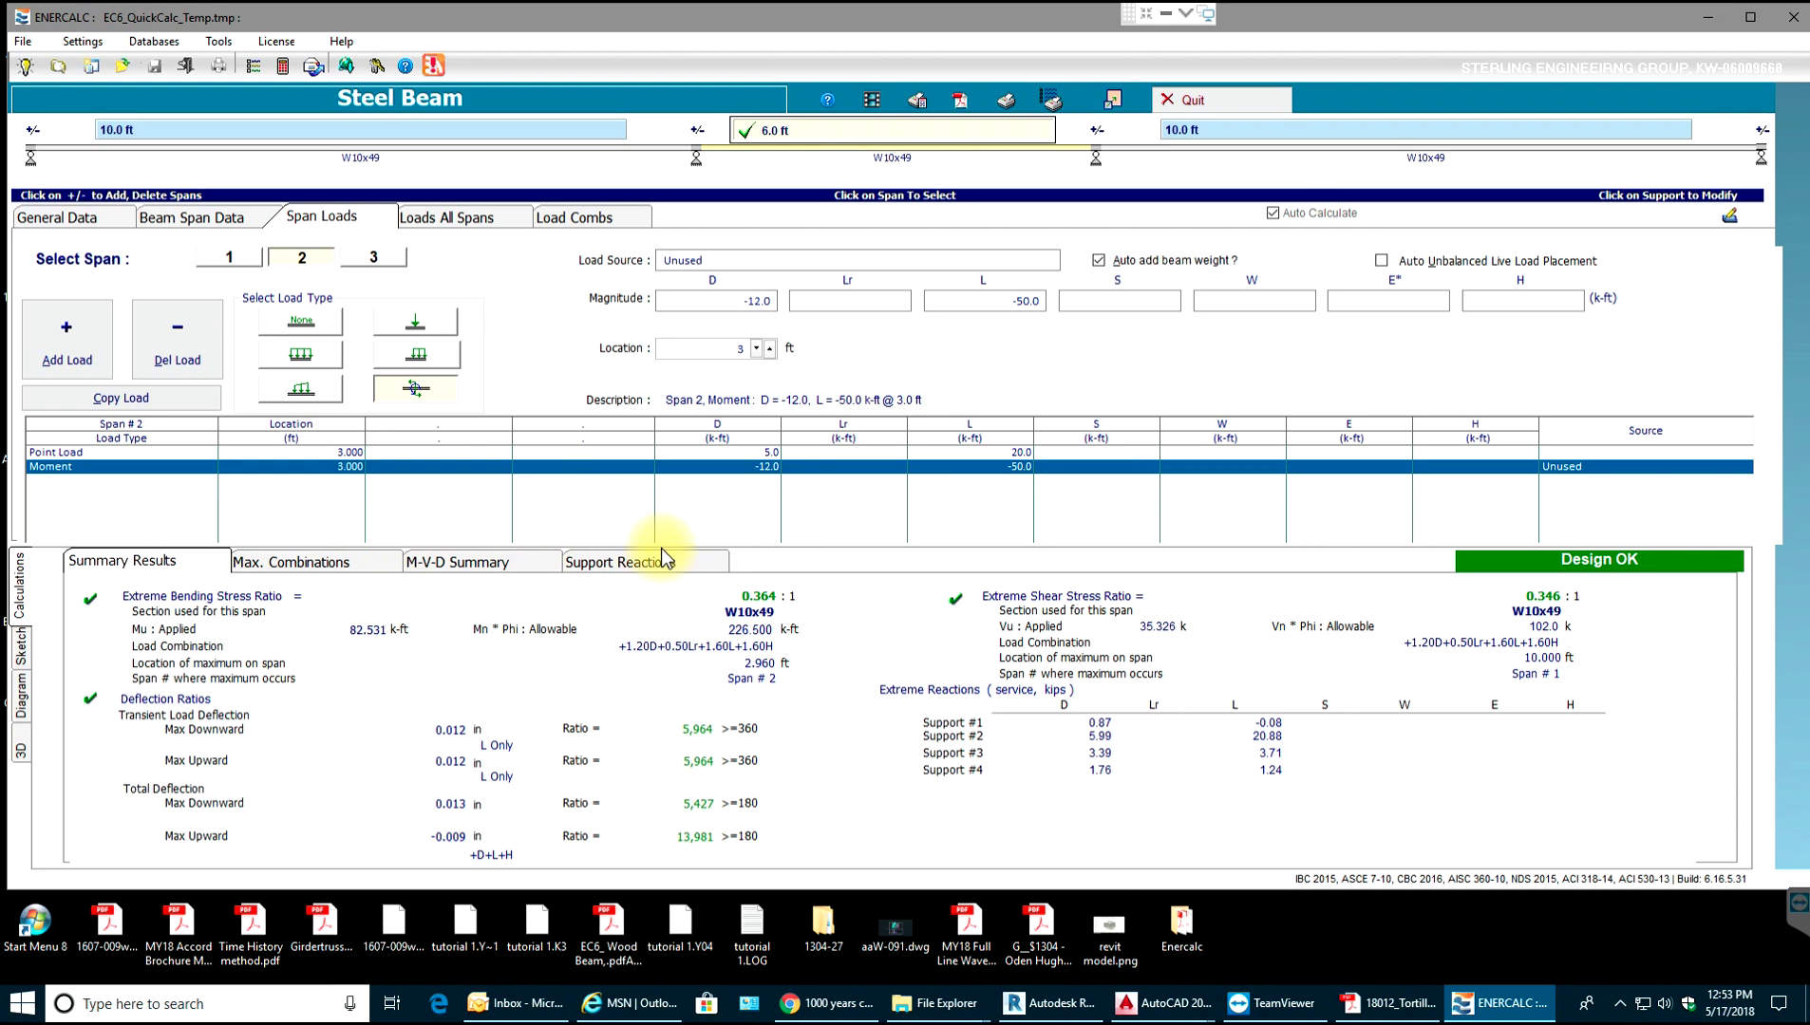
Try W10x39 and W10x45, then settle on W10x30 for all spans (0.602 bending ratio).
left_click(211, 221)
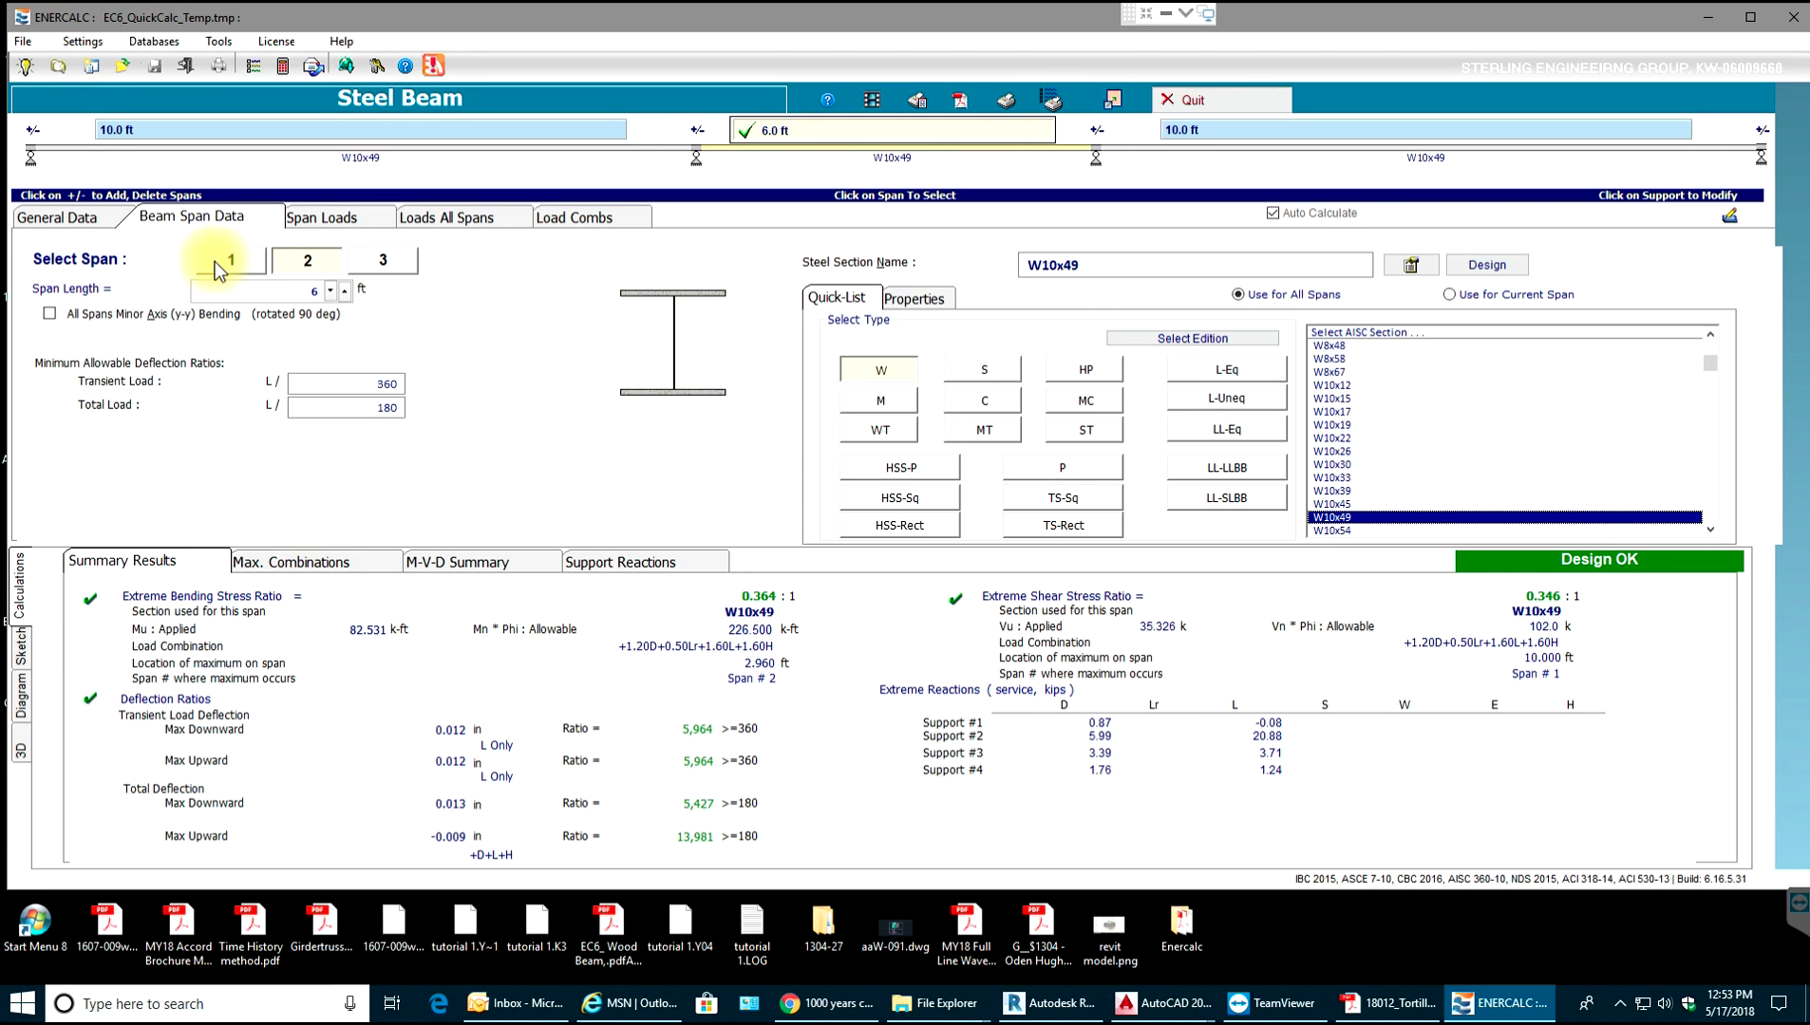
left_click(225, 261)
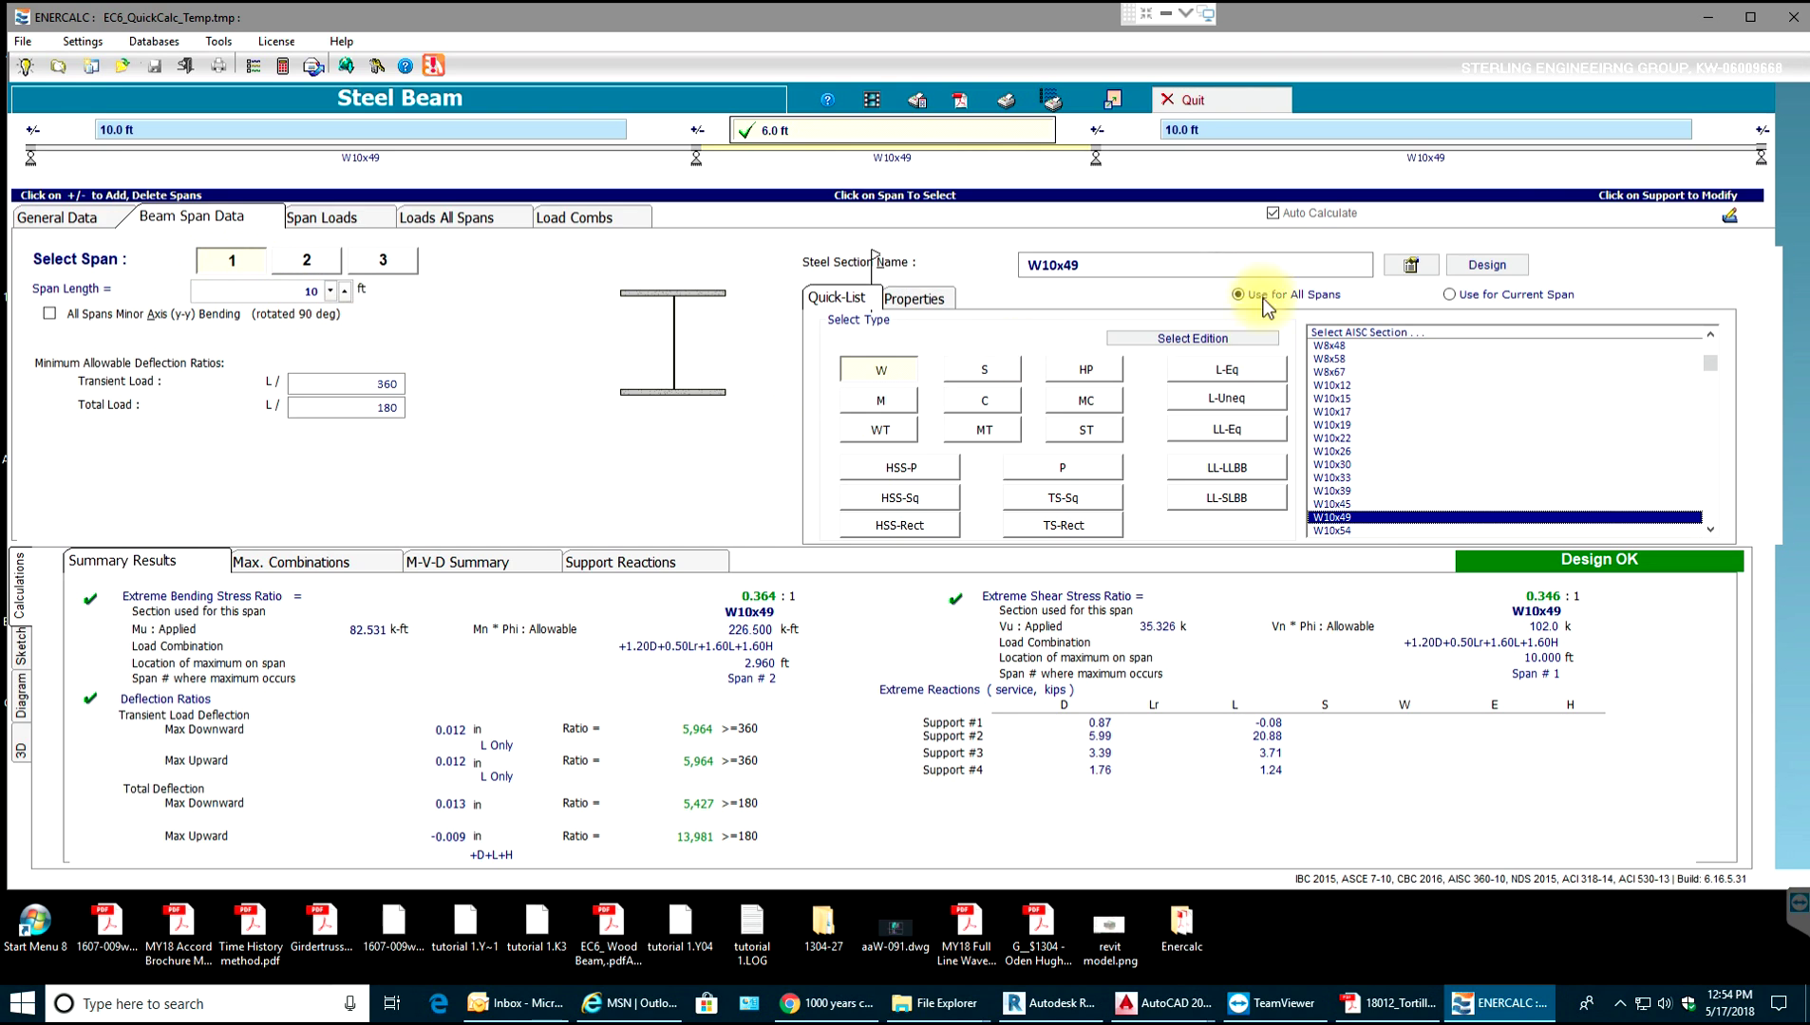
left_click(1335, 492)
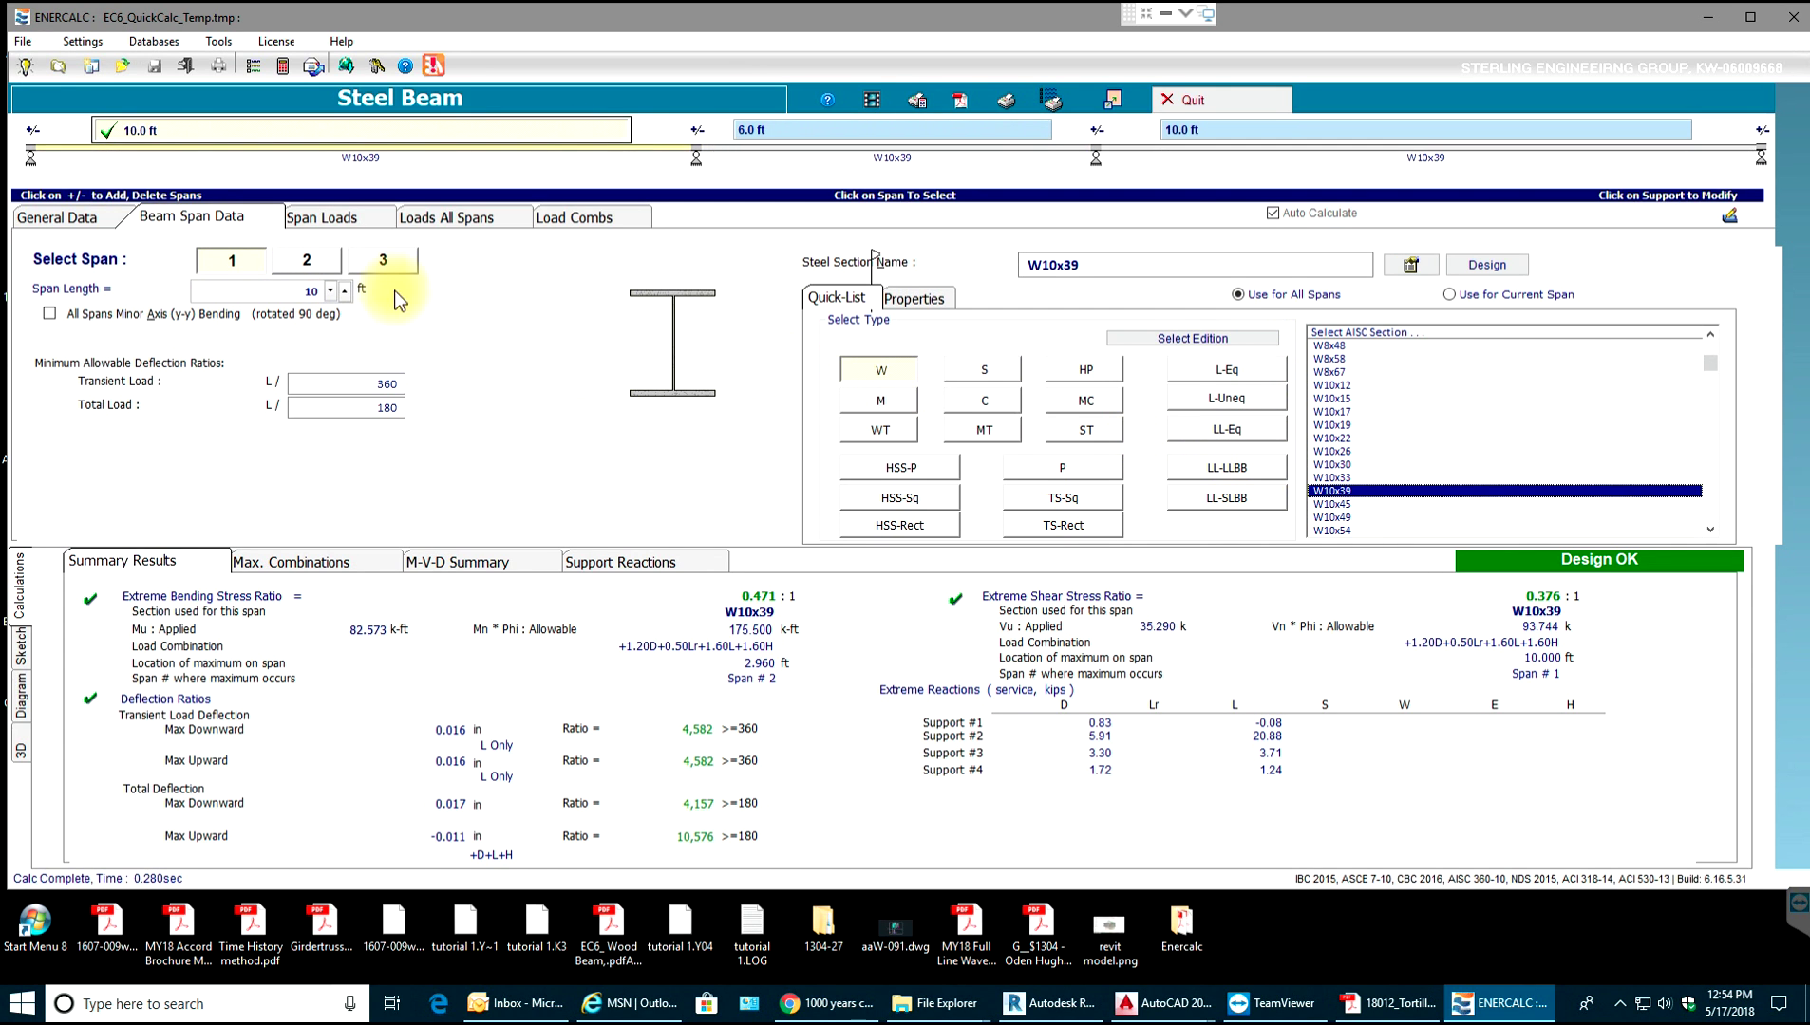
left_click(307, 261)
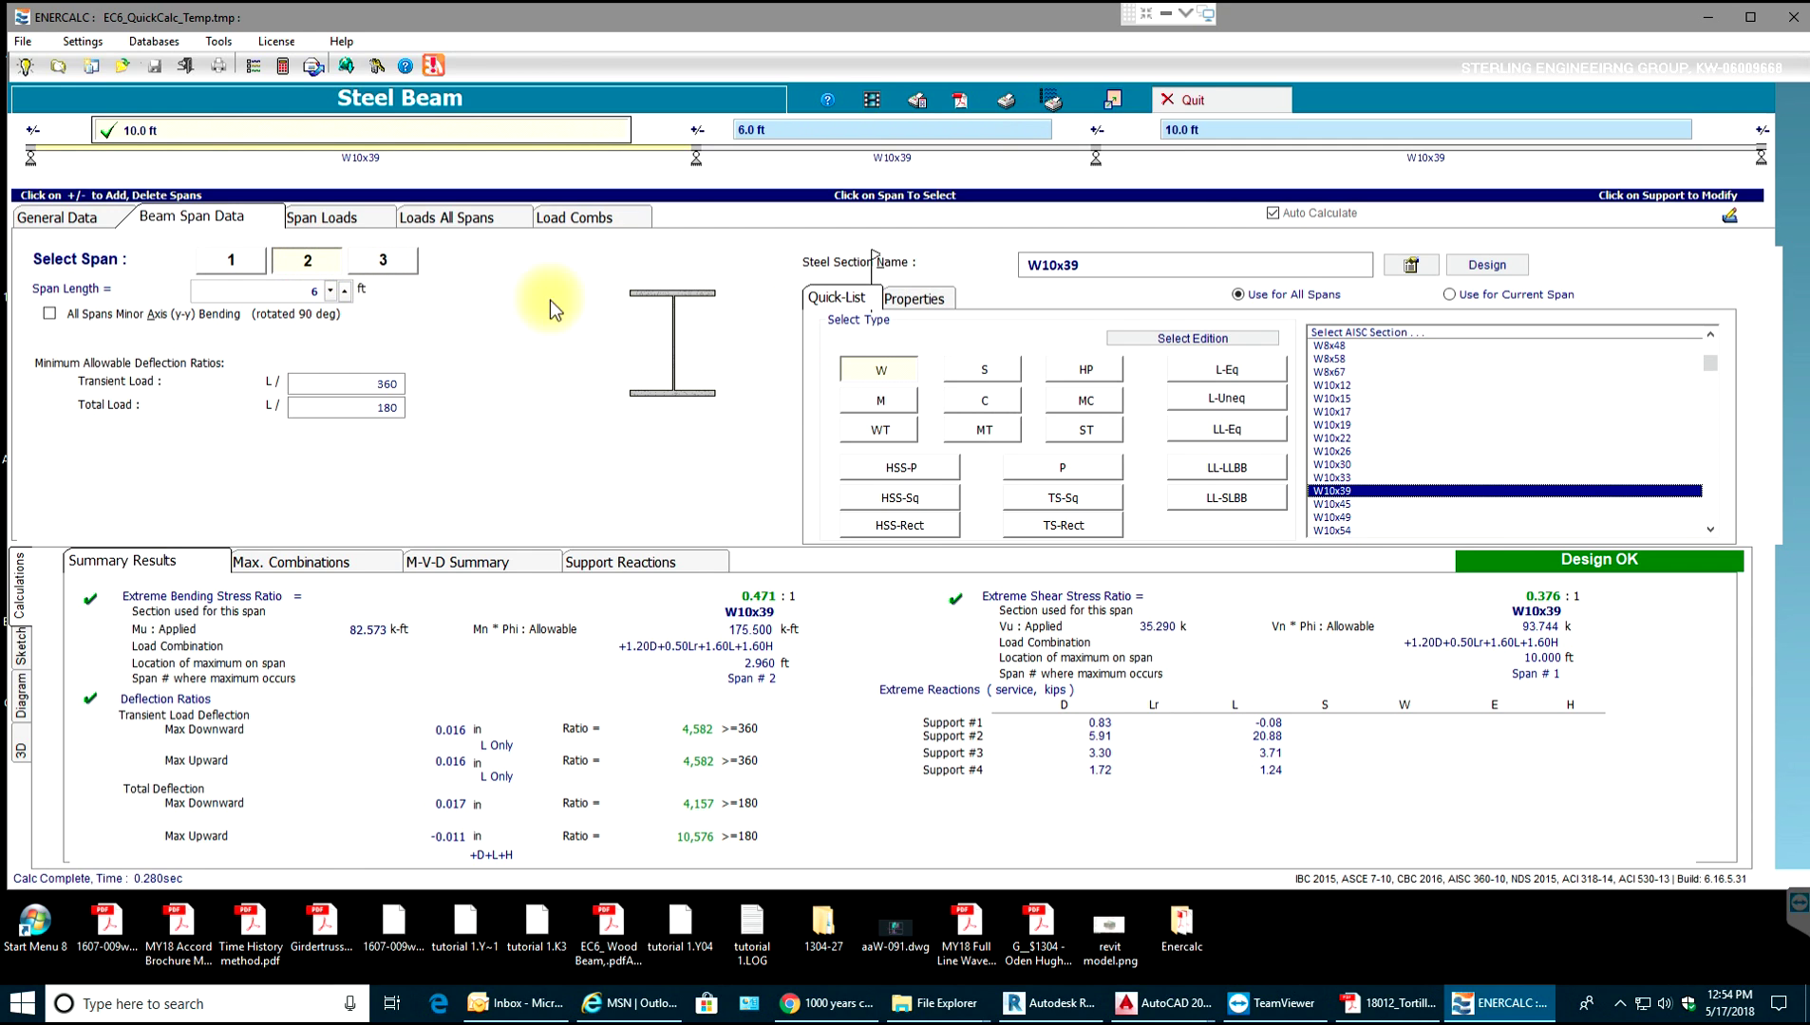
left_click(1347, 504)
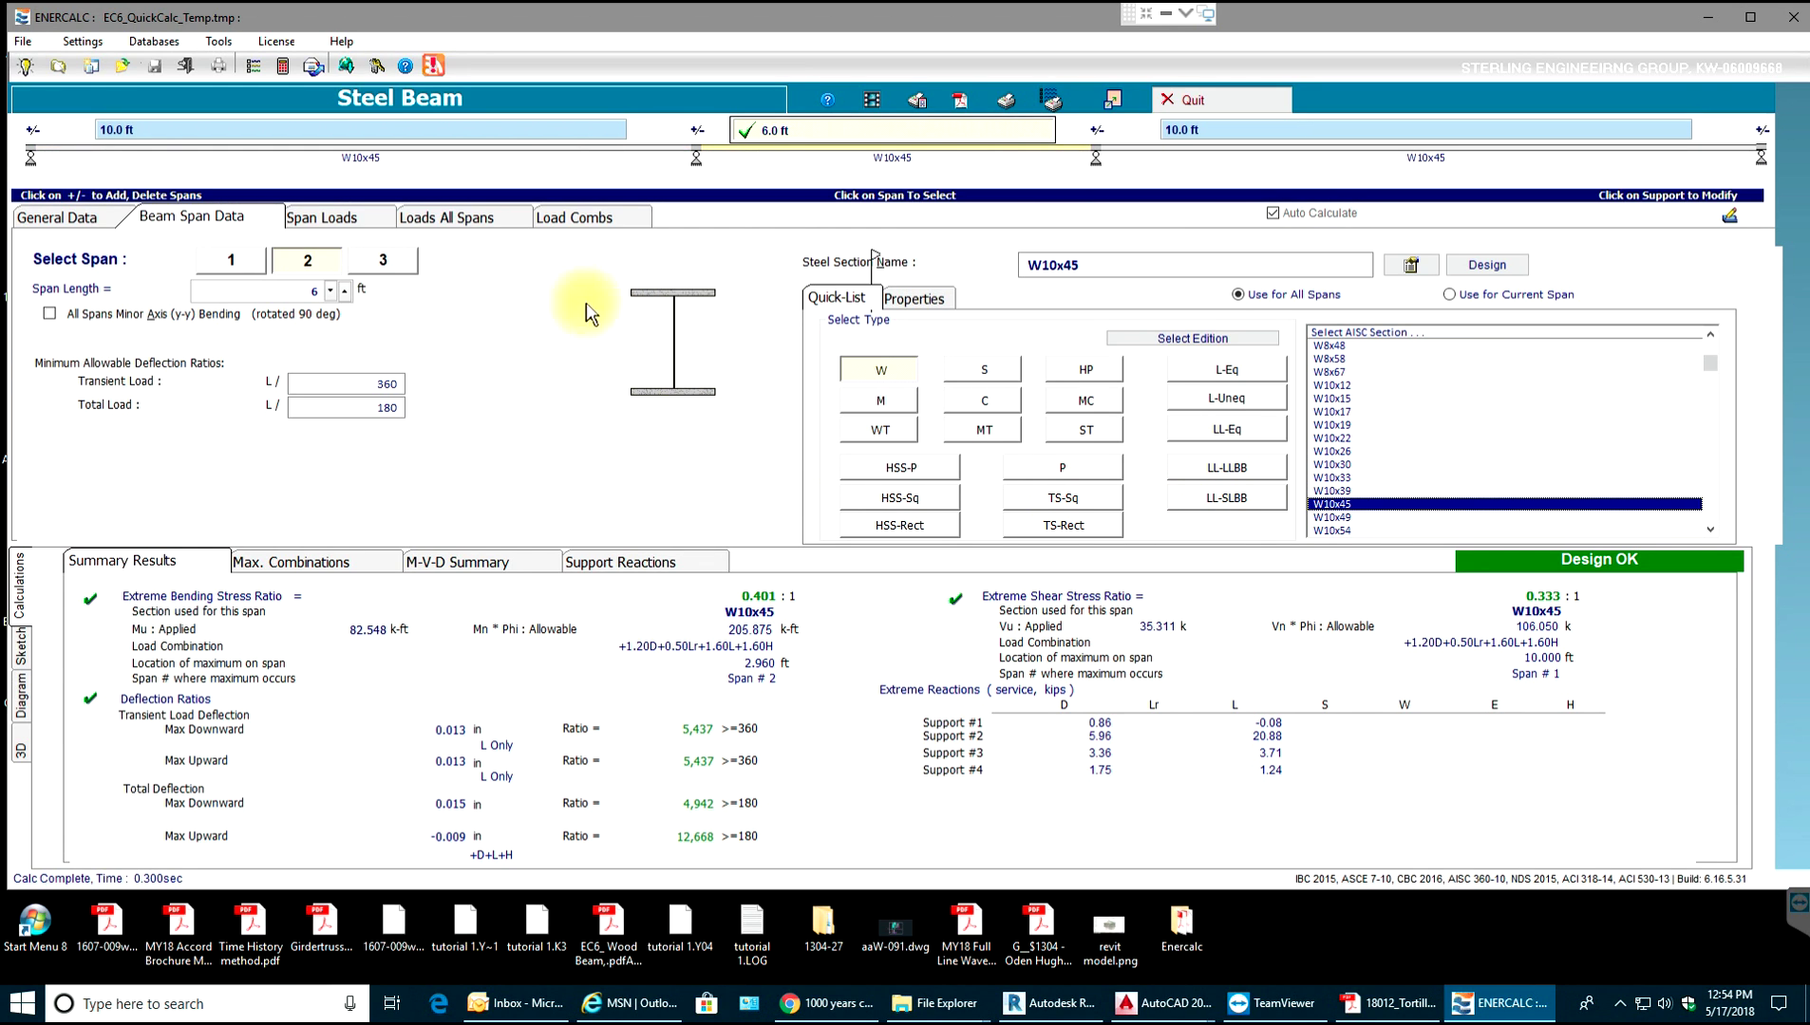
left_click(383, 262)
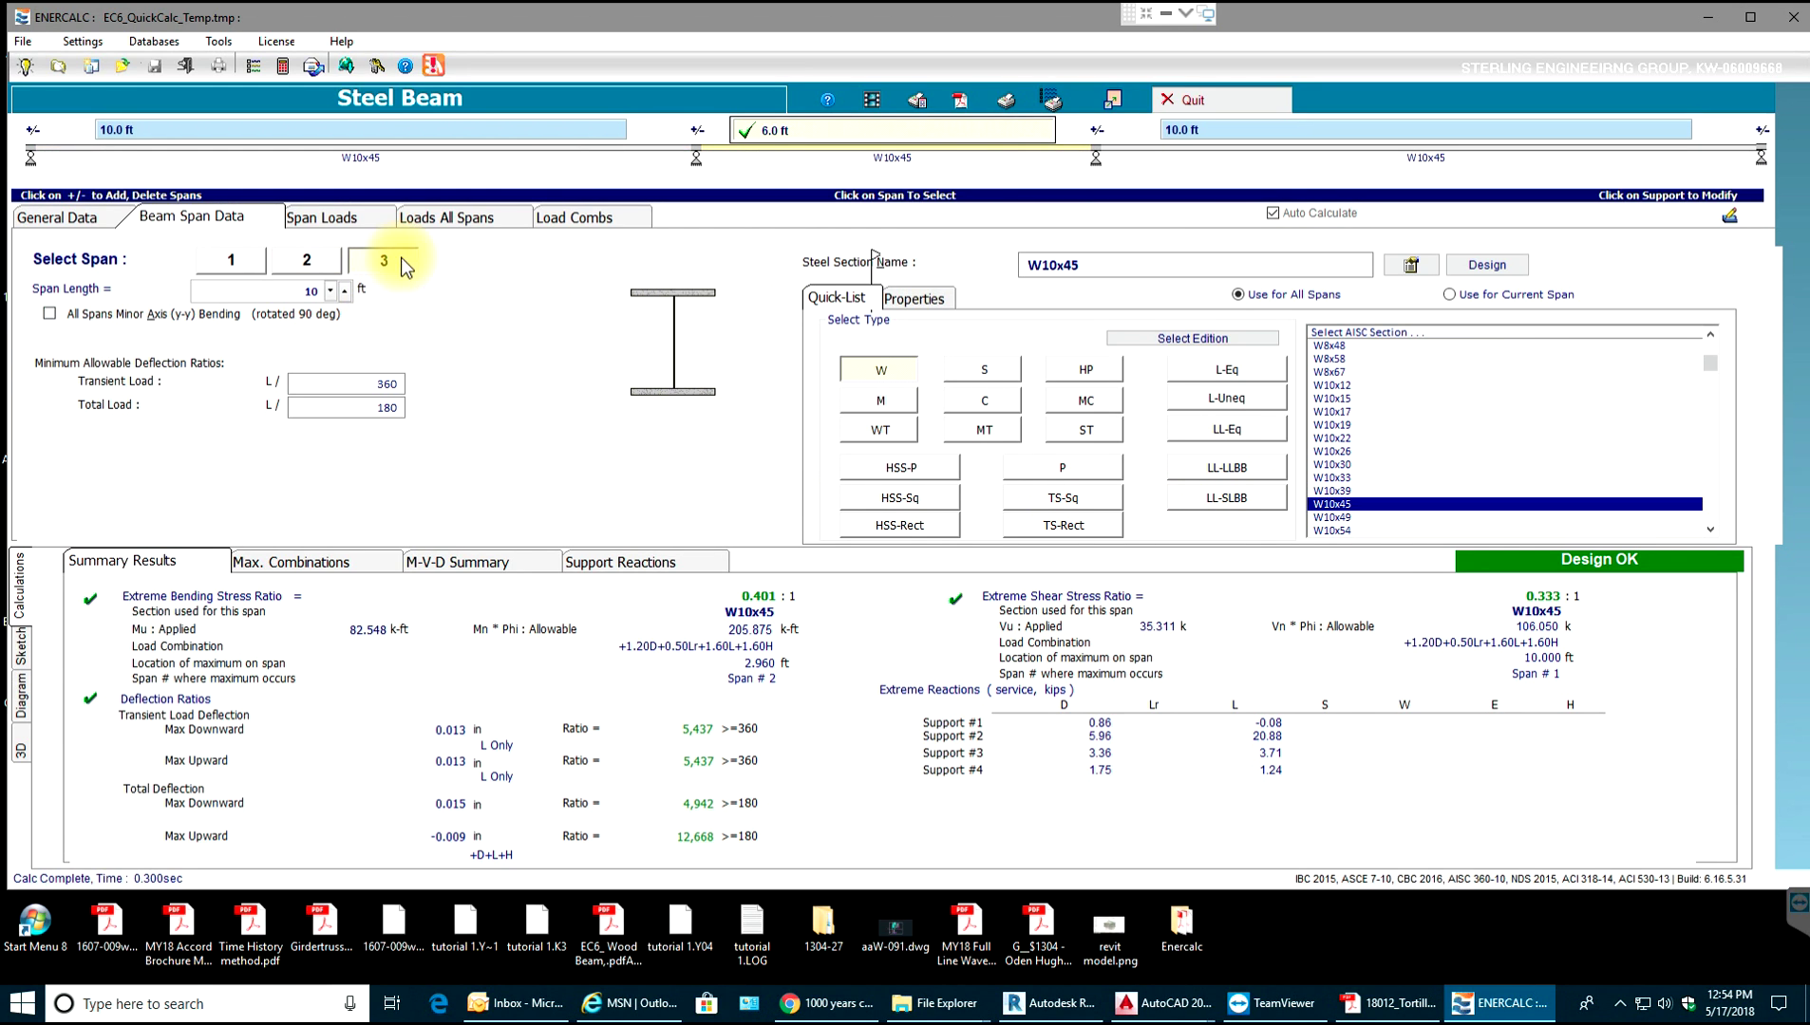
left_click(1346, 465)
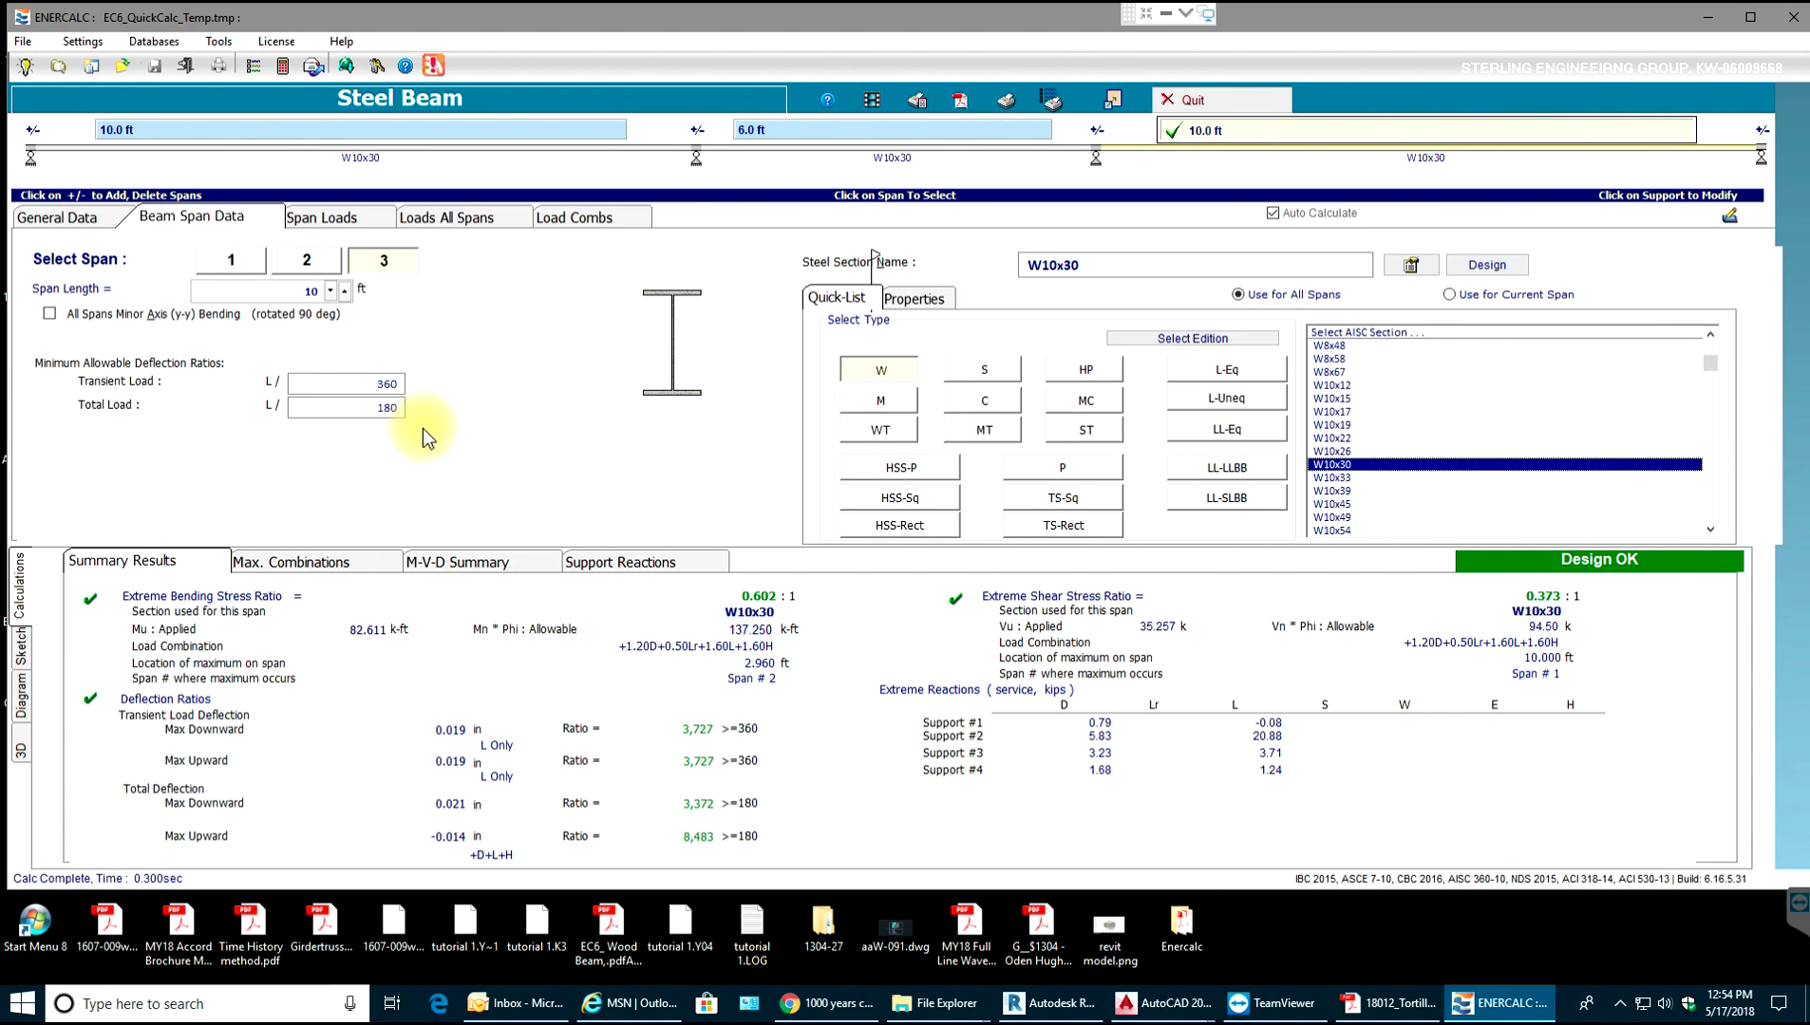
left_click(364, 380)
Run an automatic steel member design search with the upper depth class limited to 60.
left_click(1486, 267)
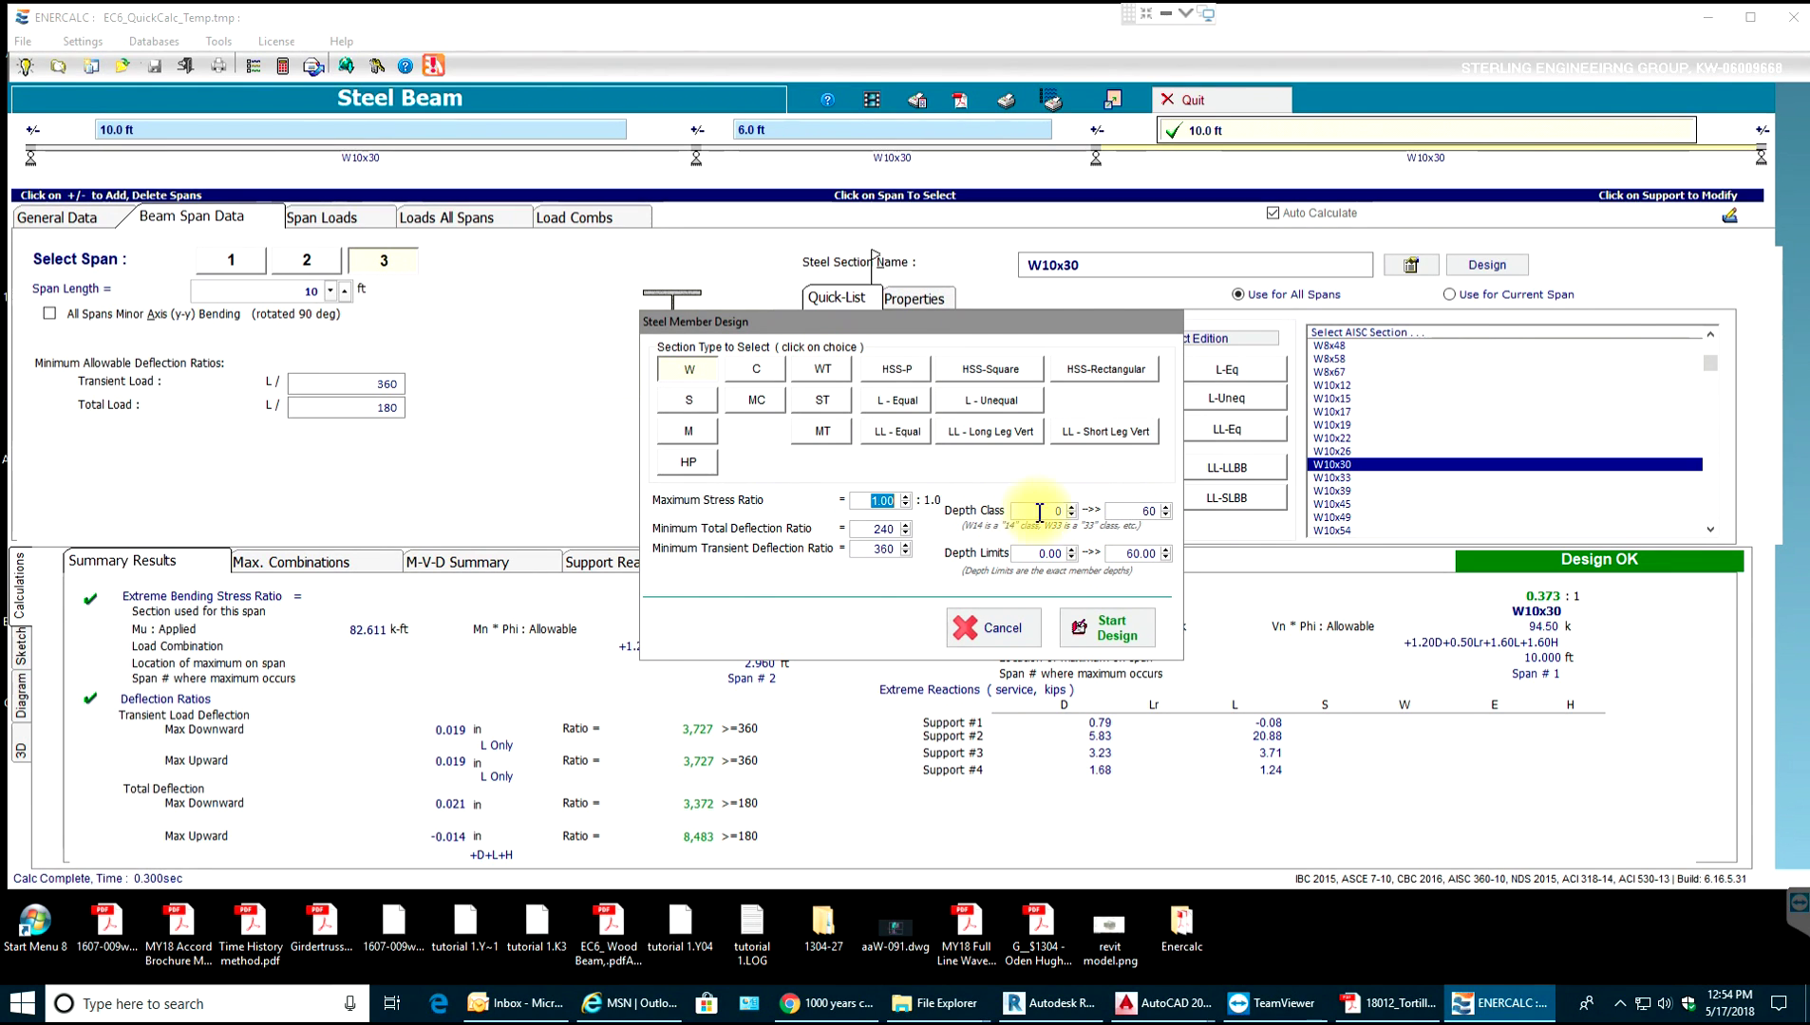
left_click(1147, 510)
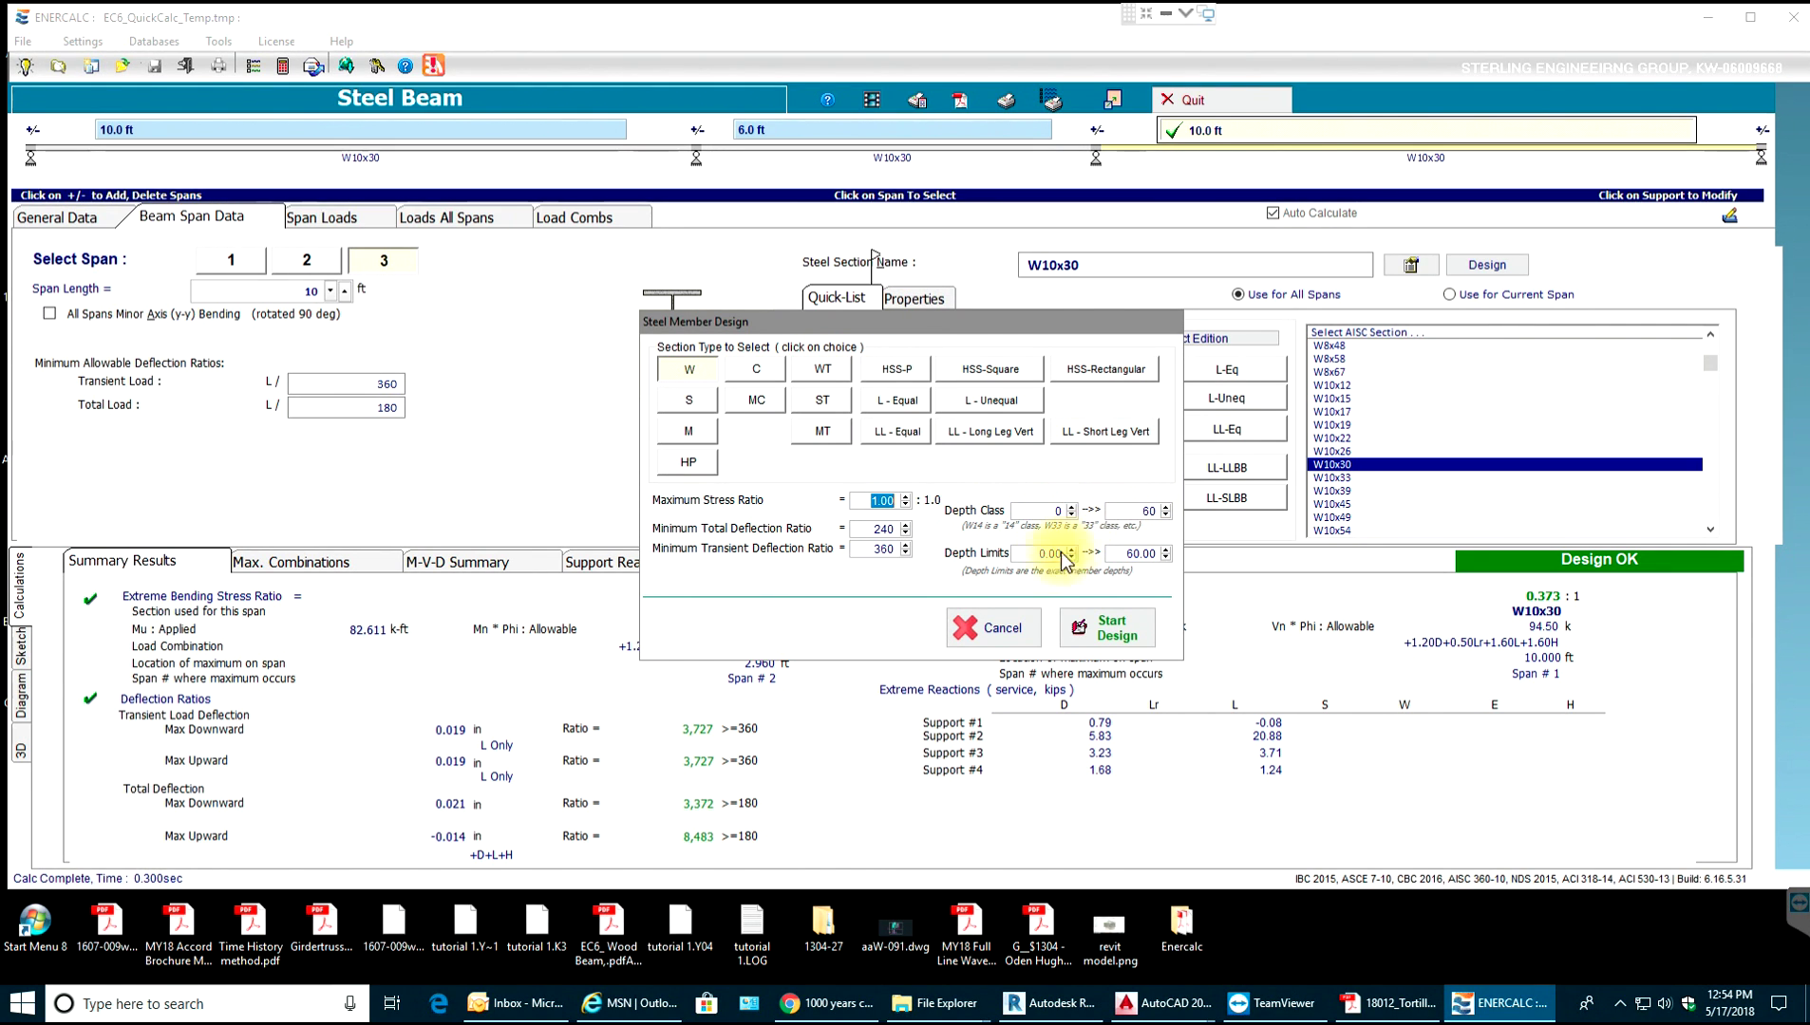
left_click(1114, 630)
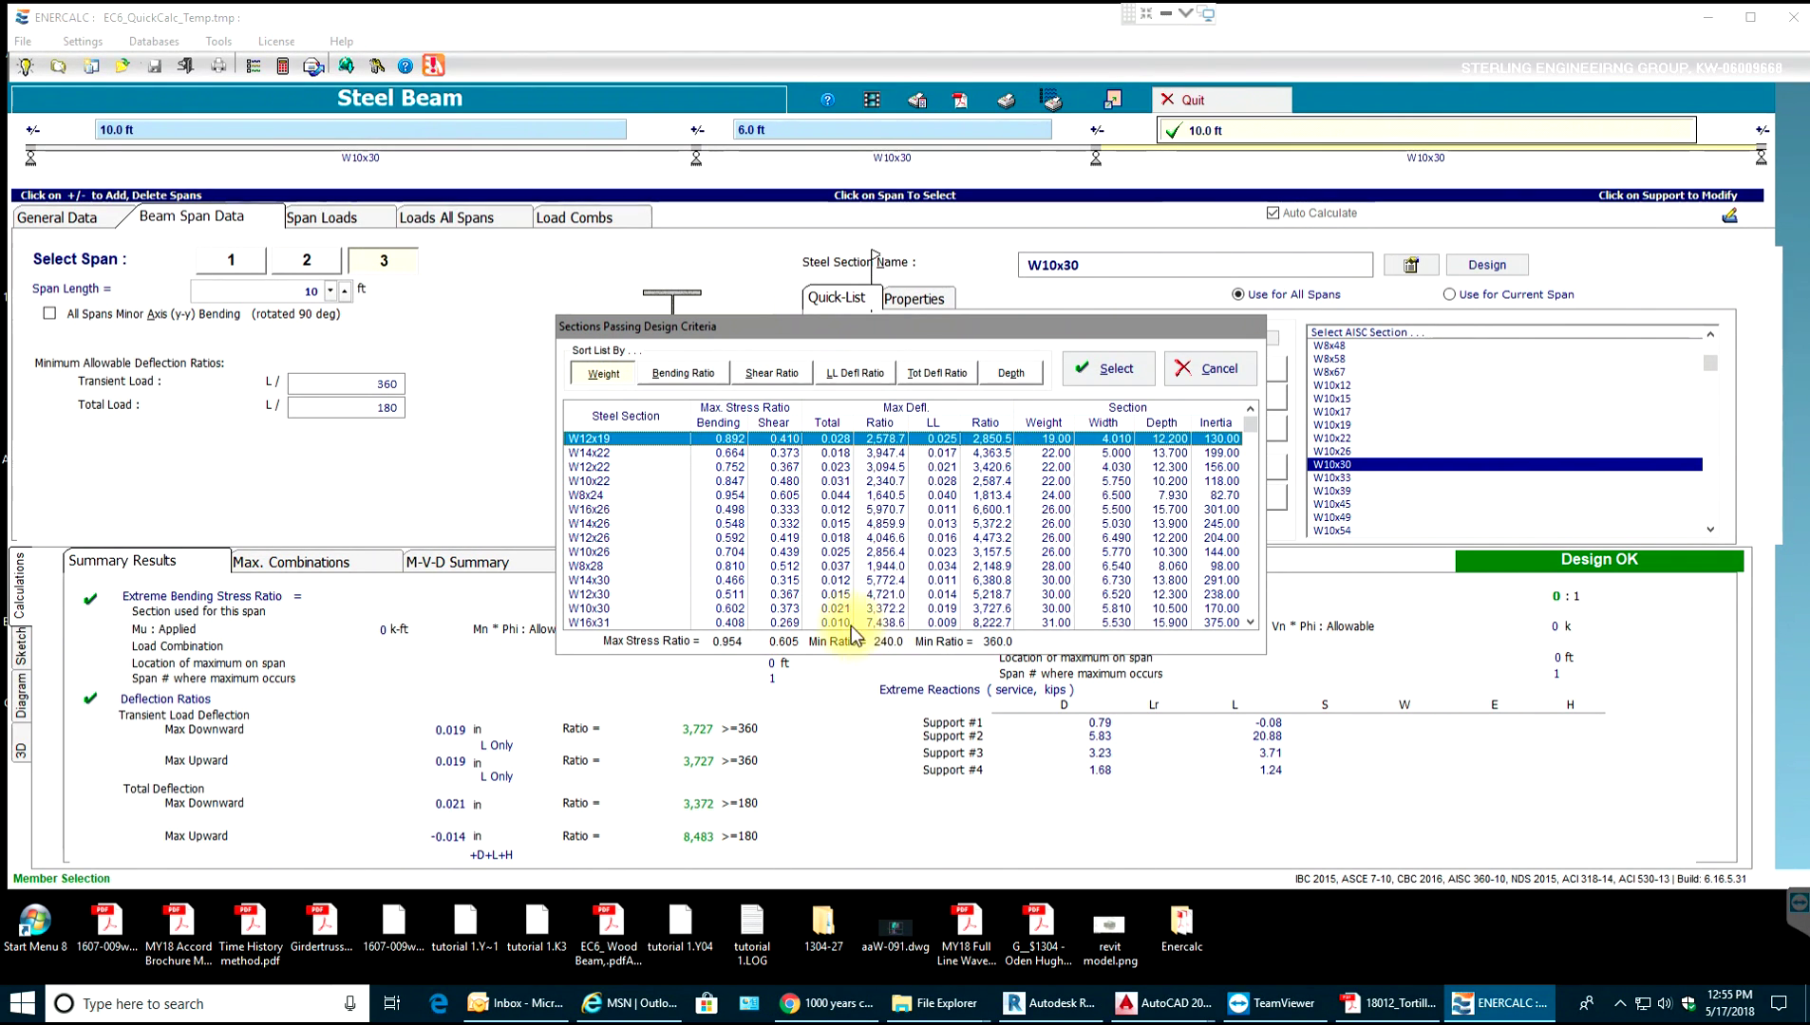
Compare passing sections by bending, shear, deflection ratios and depth, then by weight.
left_click(702, 381)
left_click(772, 378)
left_click(854, 370)
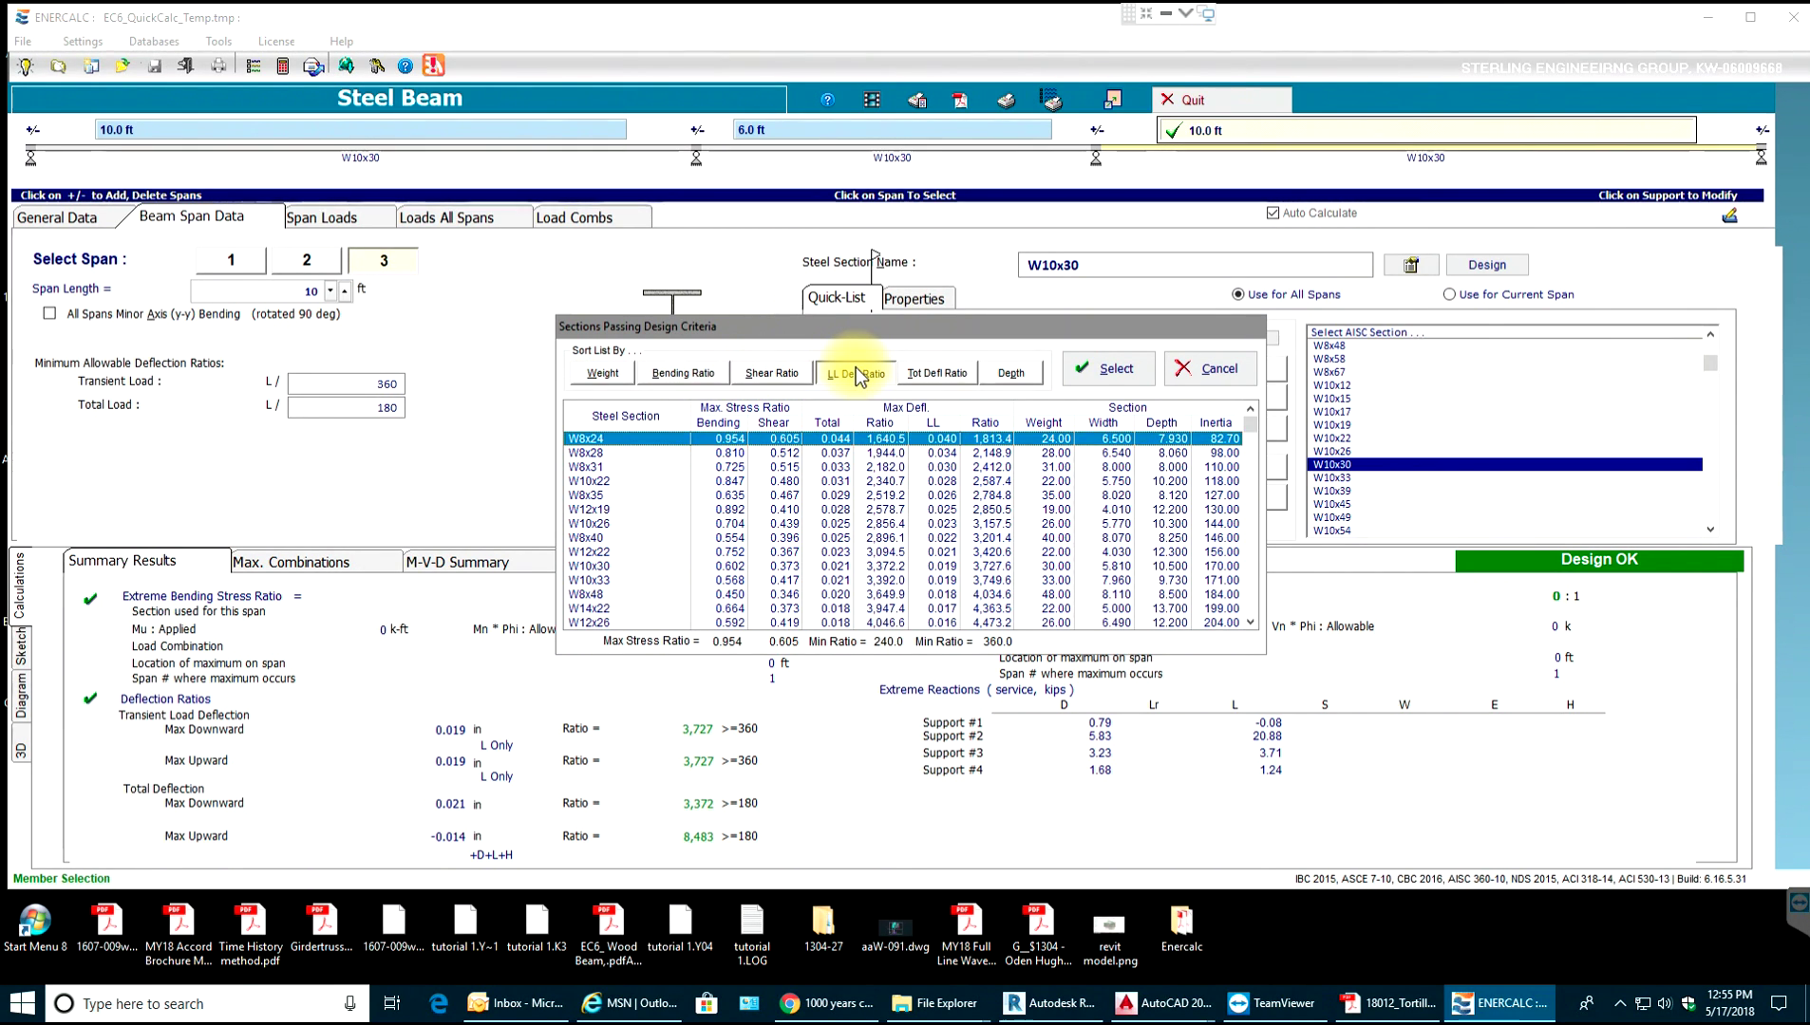
left_click(935, 375)
left_click(987, 377)
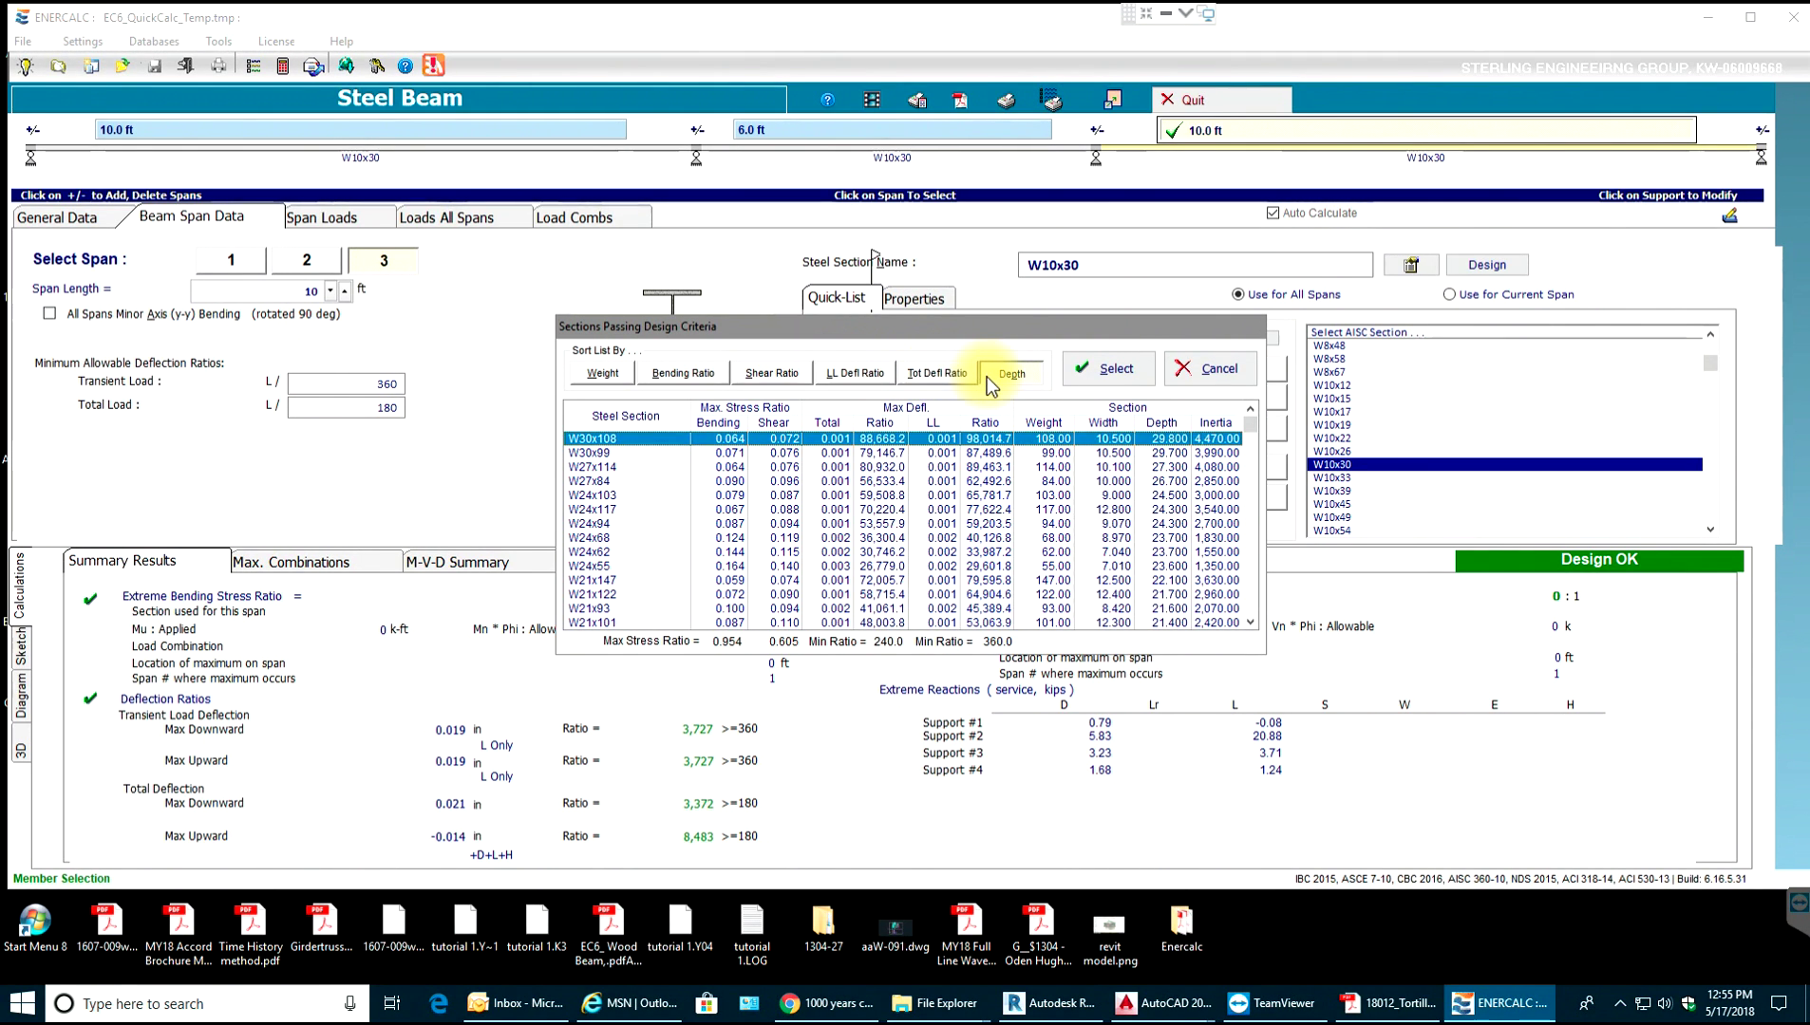
left_click(856, 376)
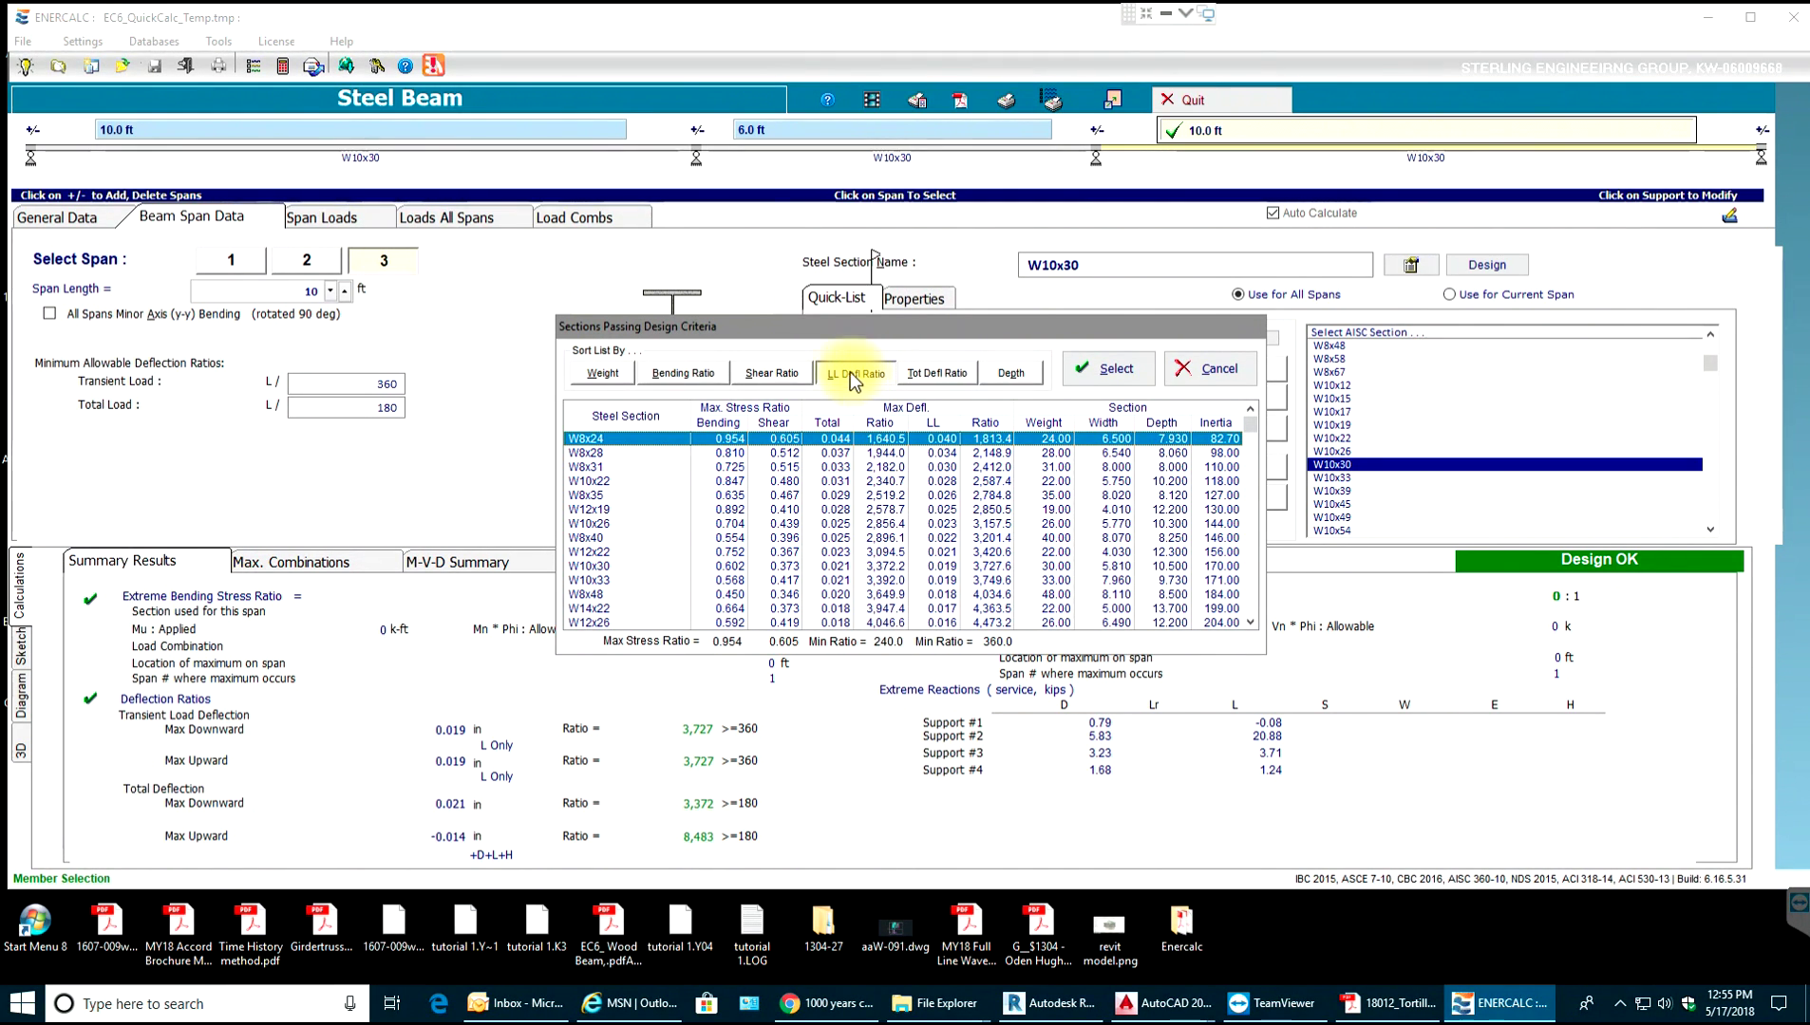
left_click(602, 373)
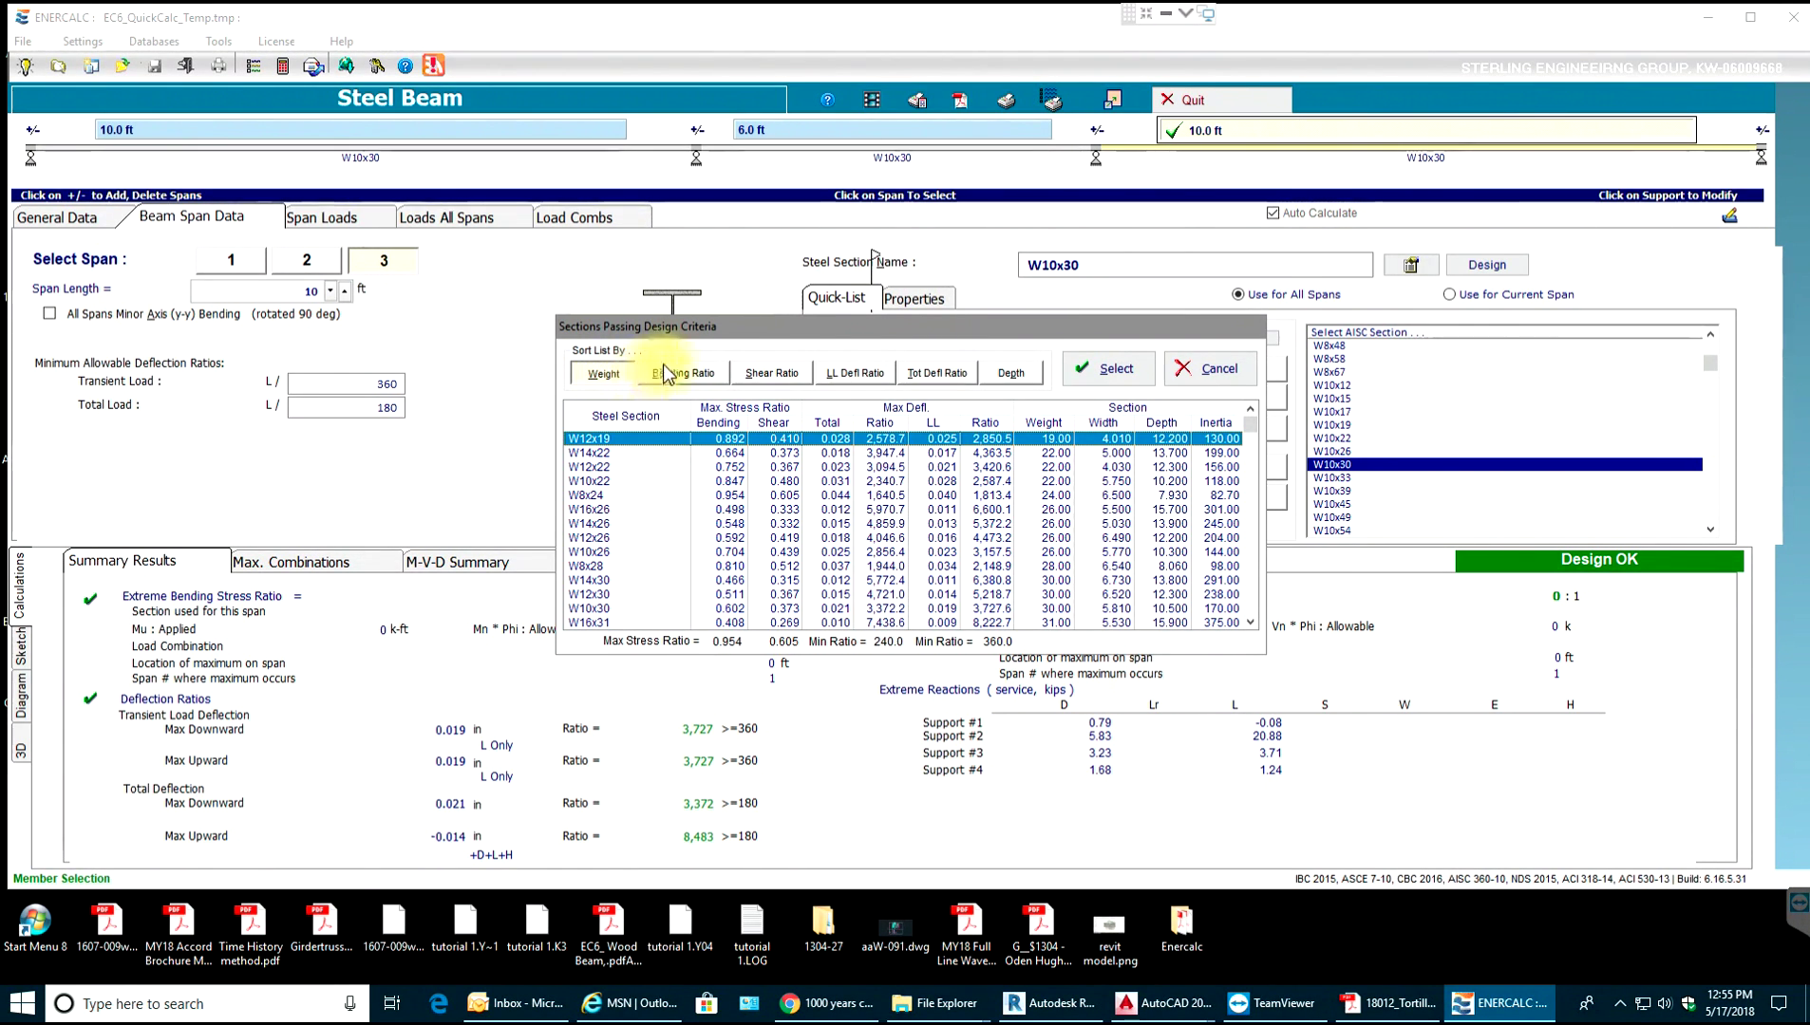
Re-sort by each ratio and depth again, finishing with weight so W12x19 leads.
left_click(690, 373)
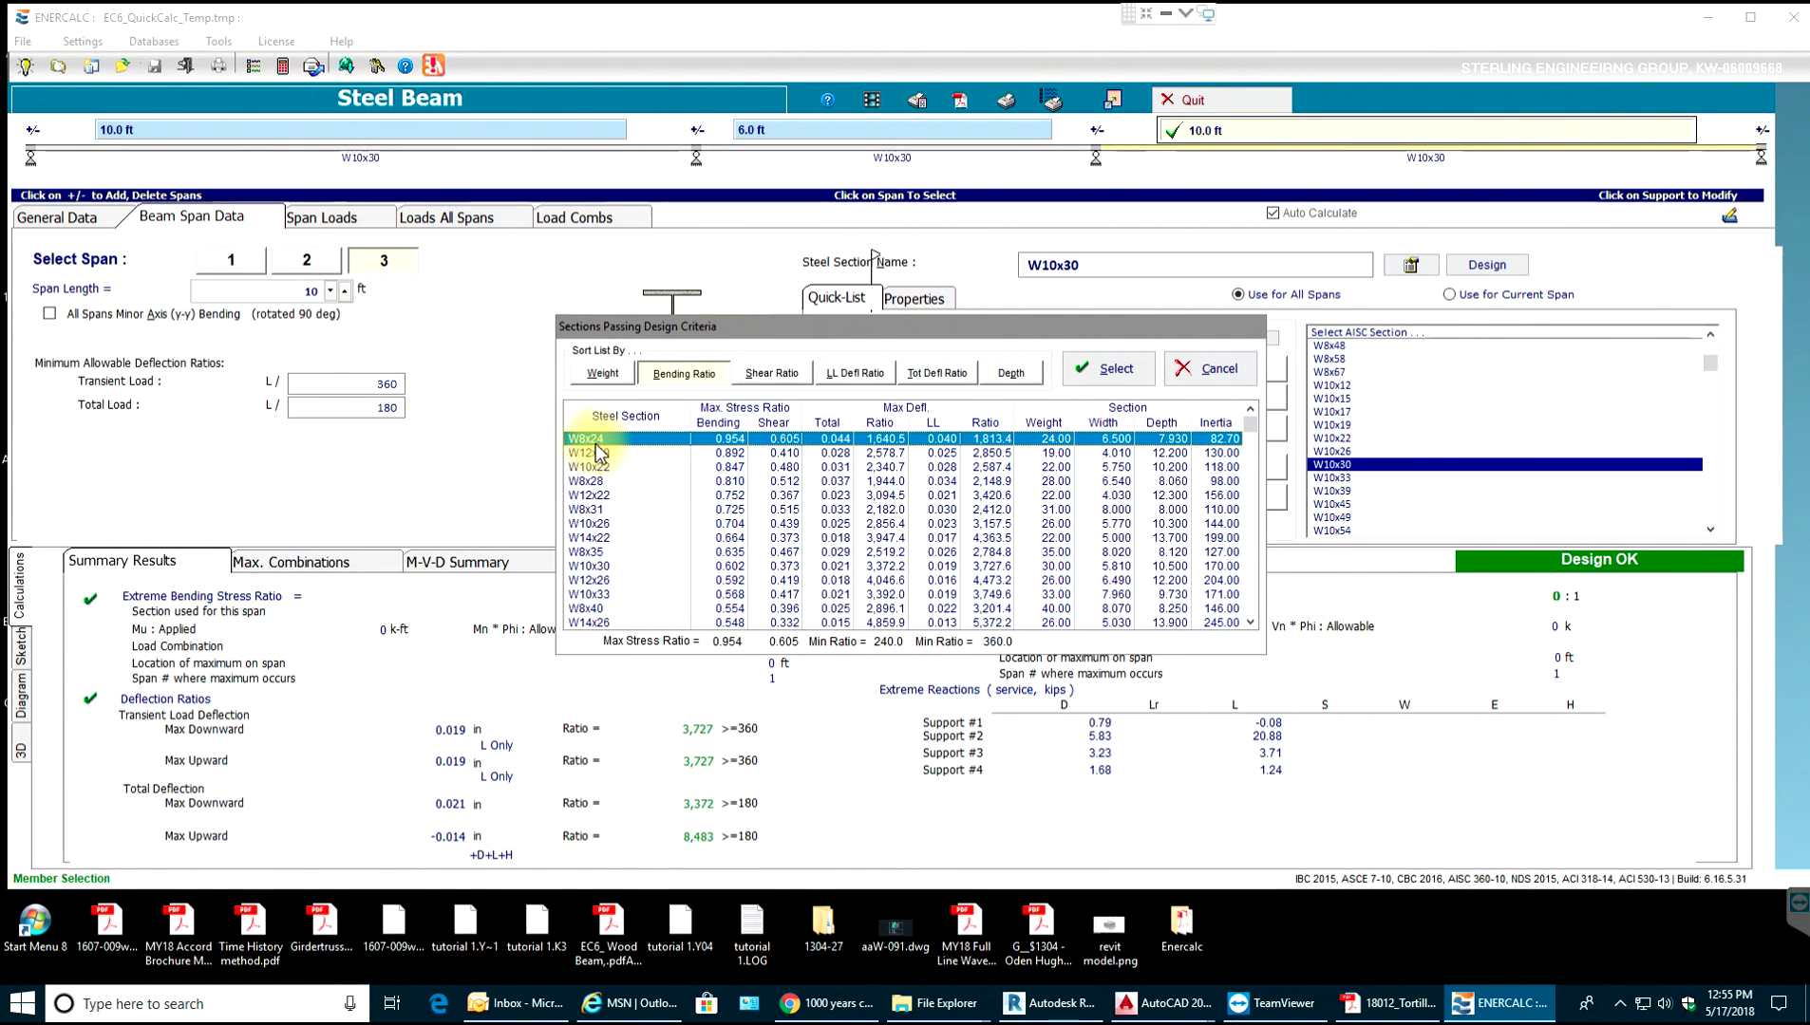
left_click(765, 373)
left_click(856, 370)
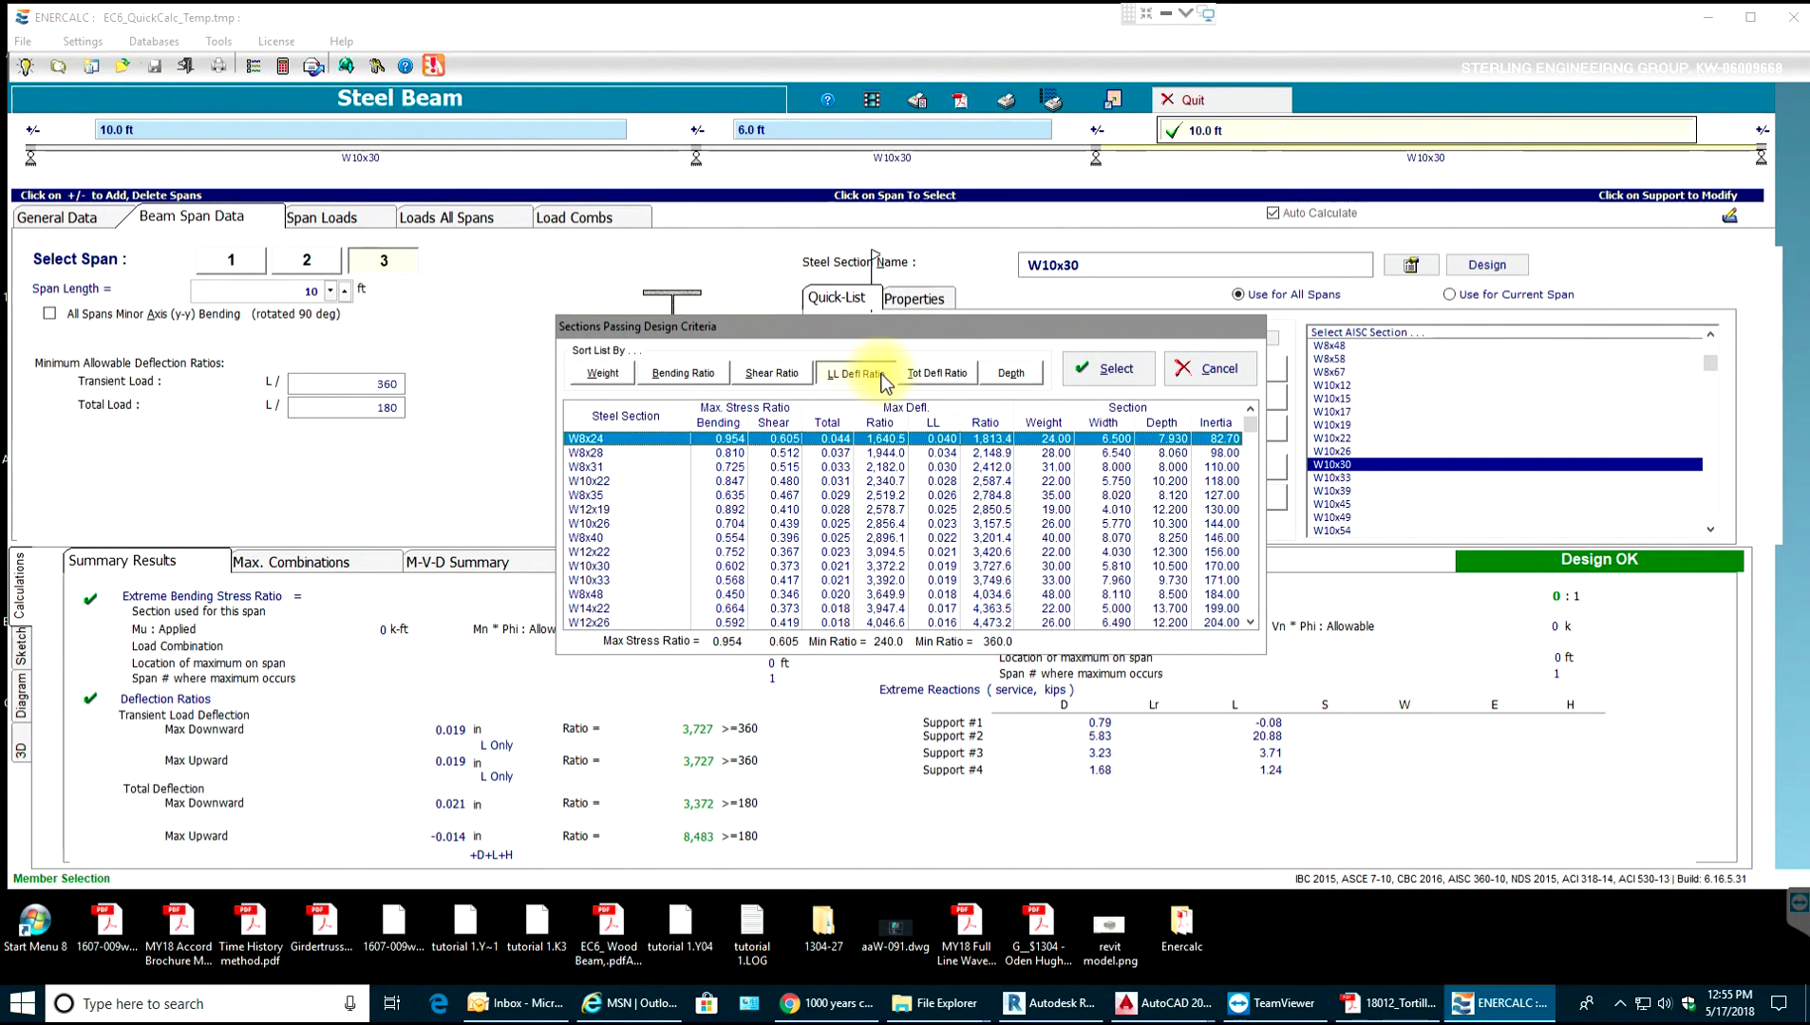
left_click(942, 373)
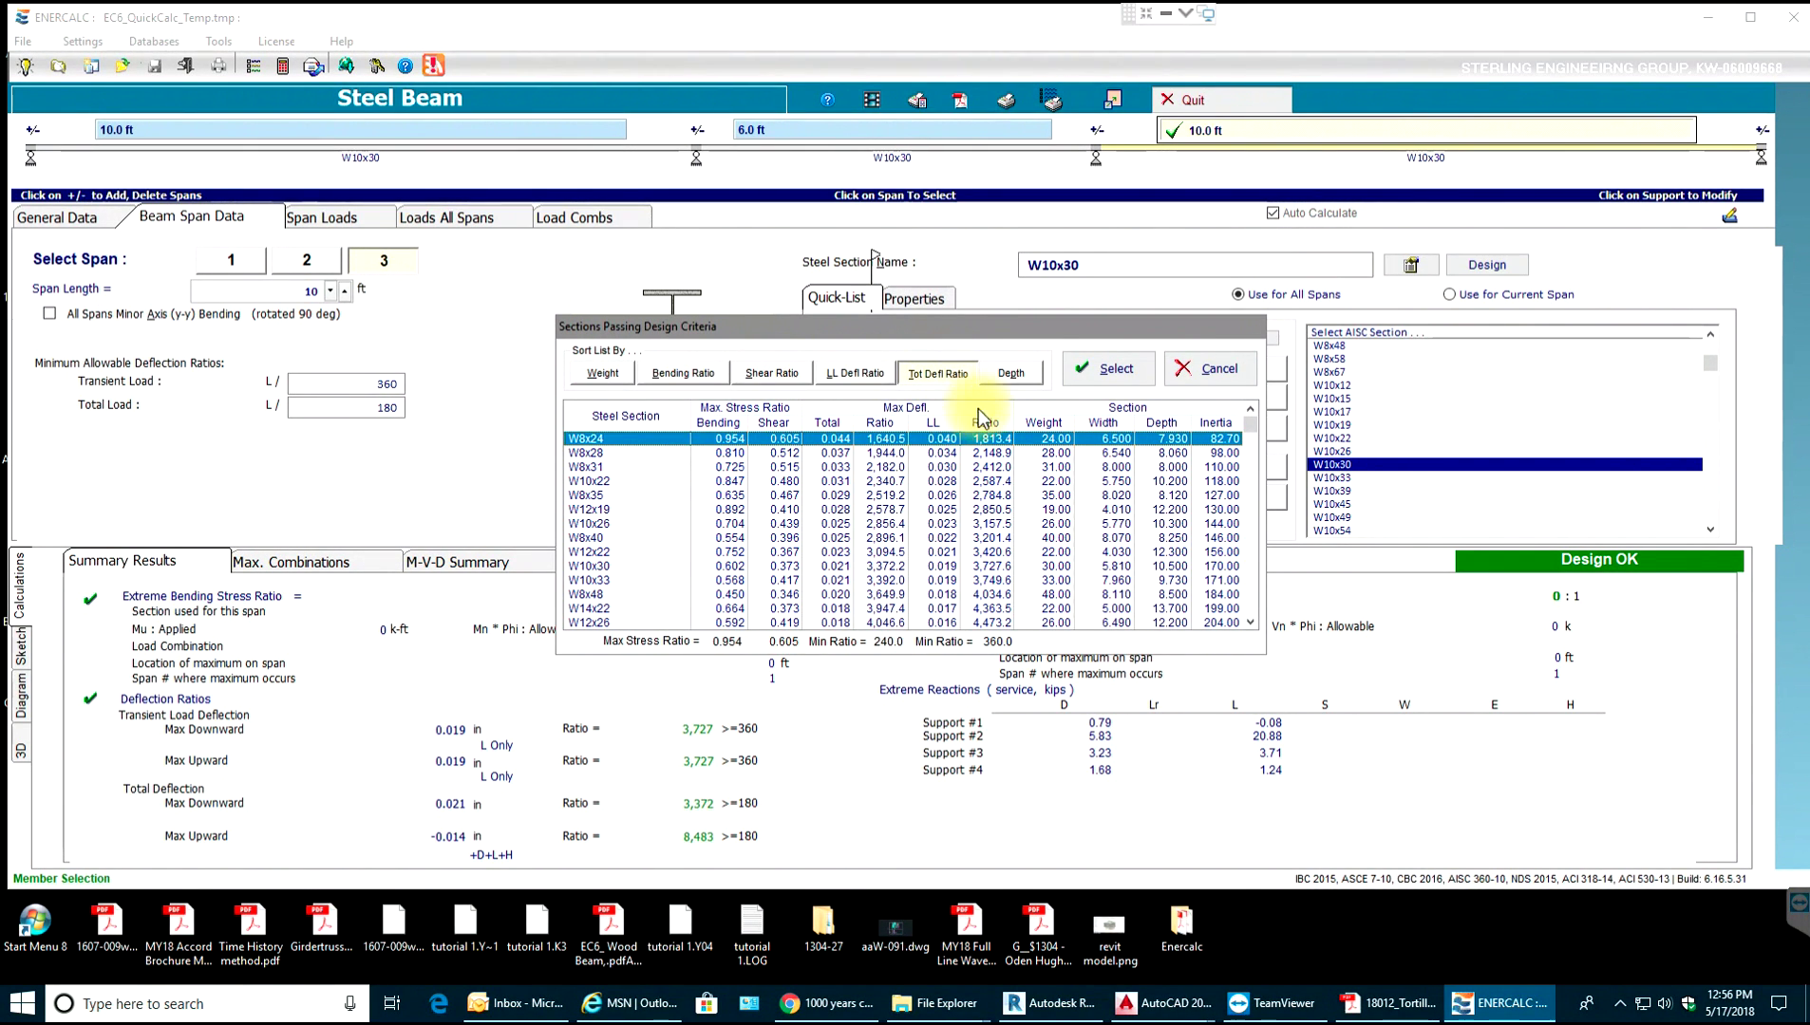
left_click(1012, 375)
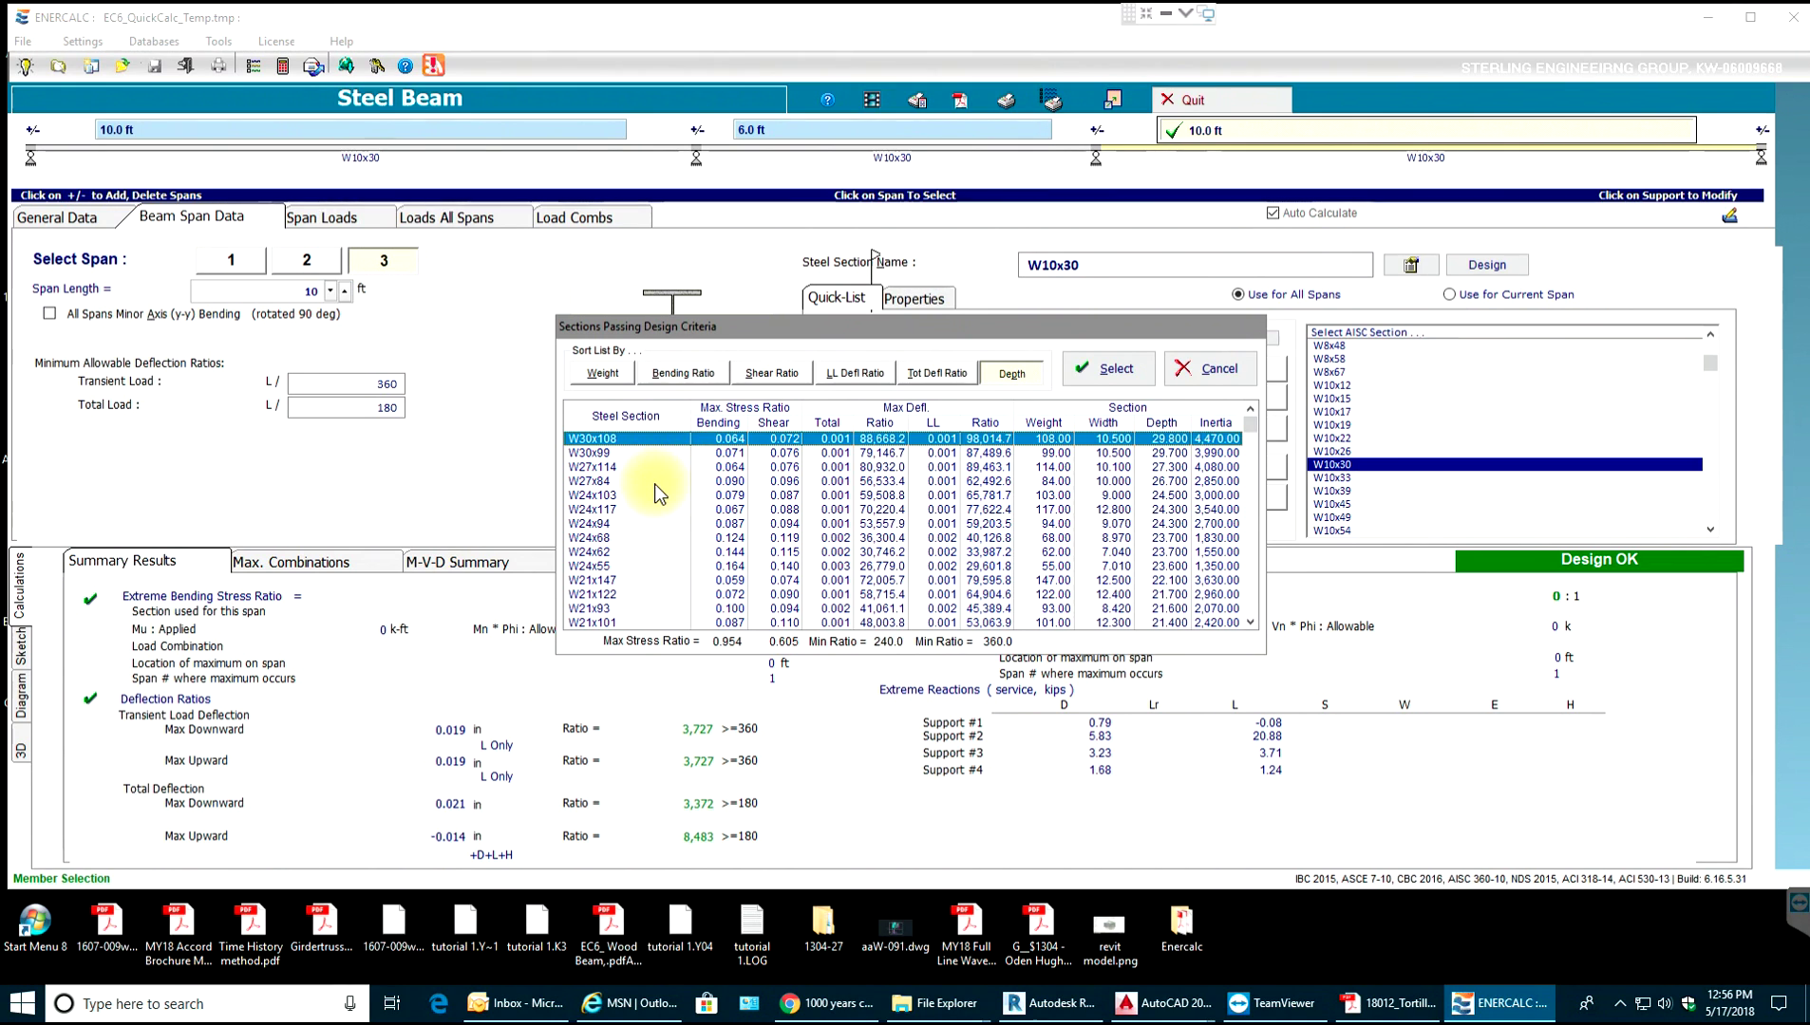
left_click(613, 376)
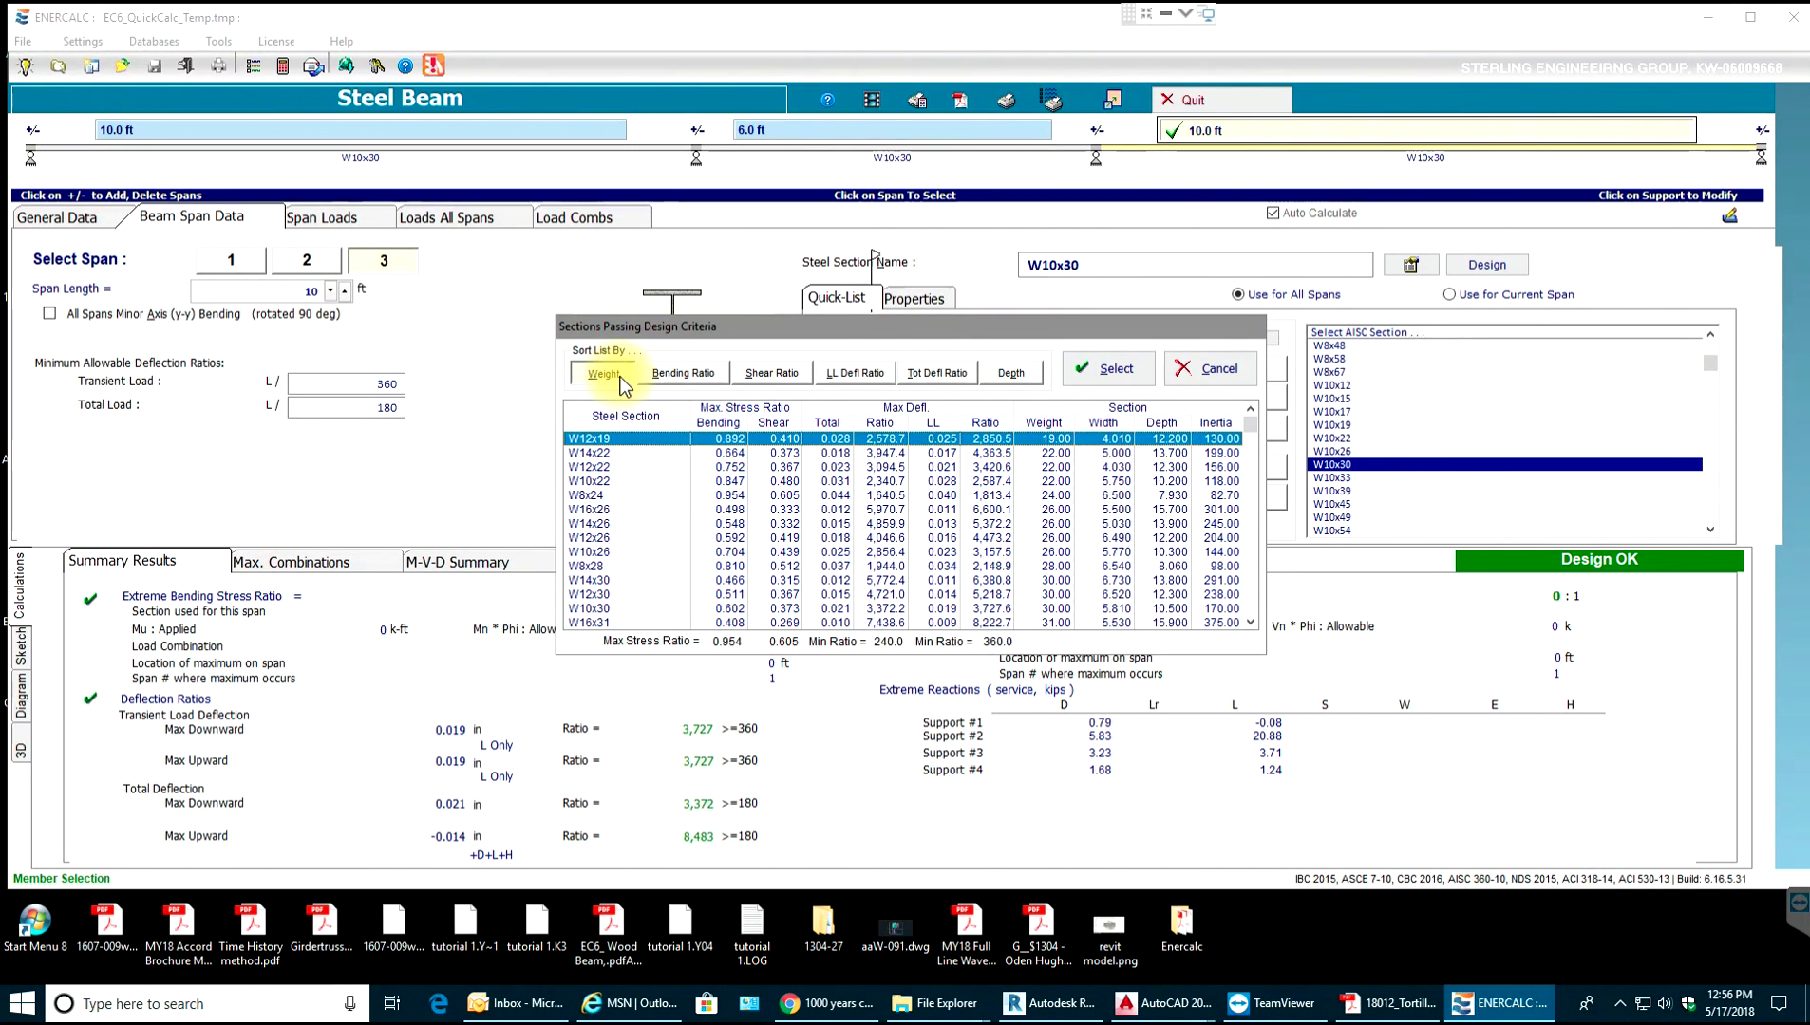
Adopt W12x19 for all spans, inspect the dimensioned 3D beam, then show the 2D sketch.
left_click(1092, 368)
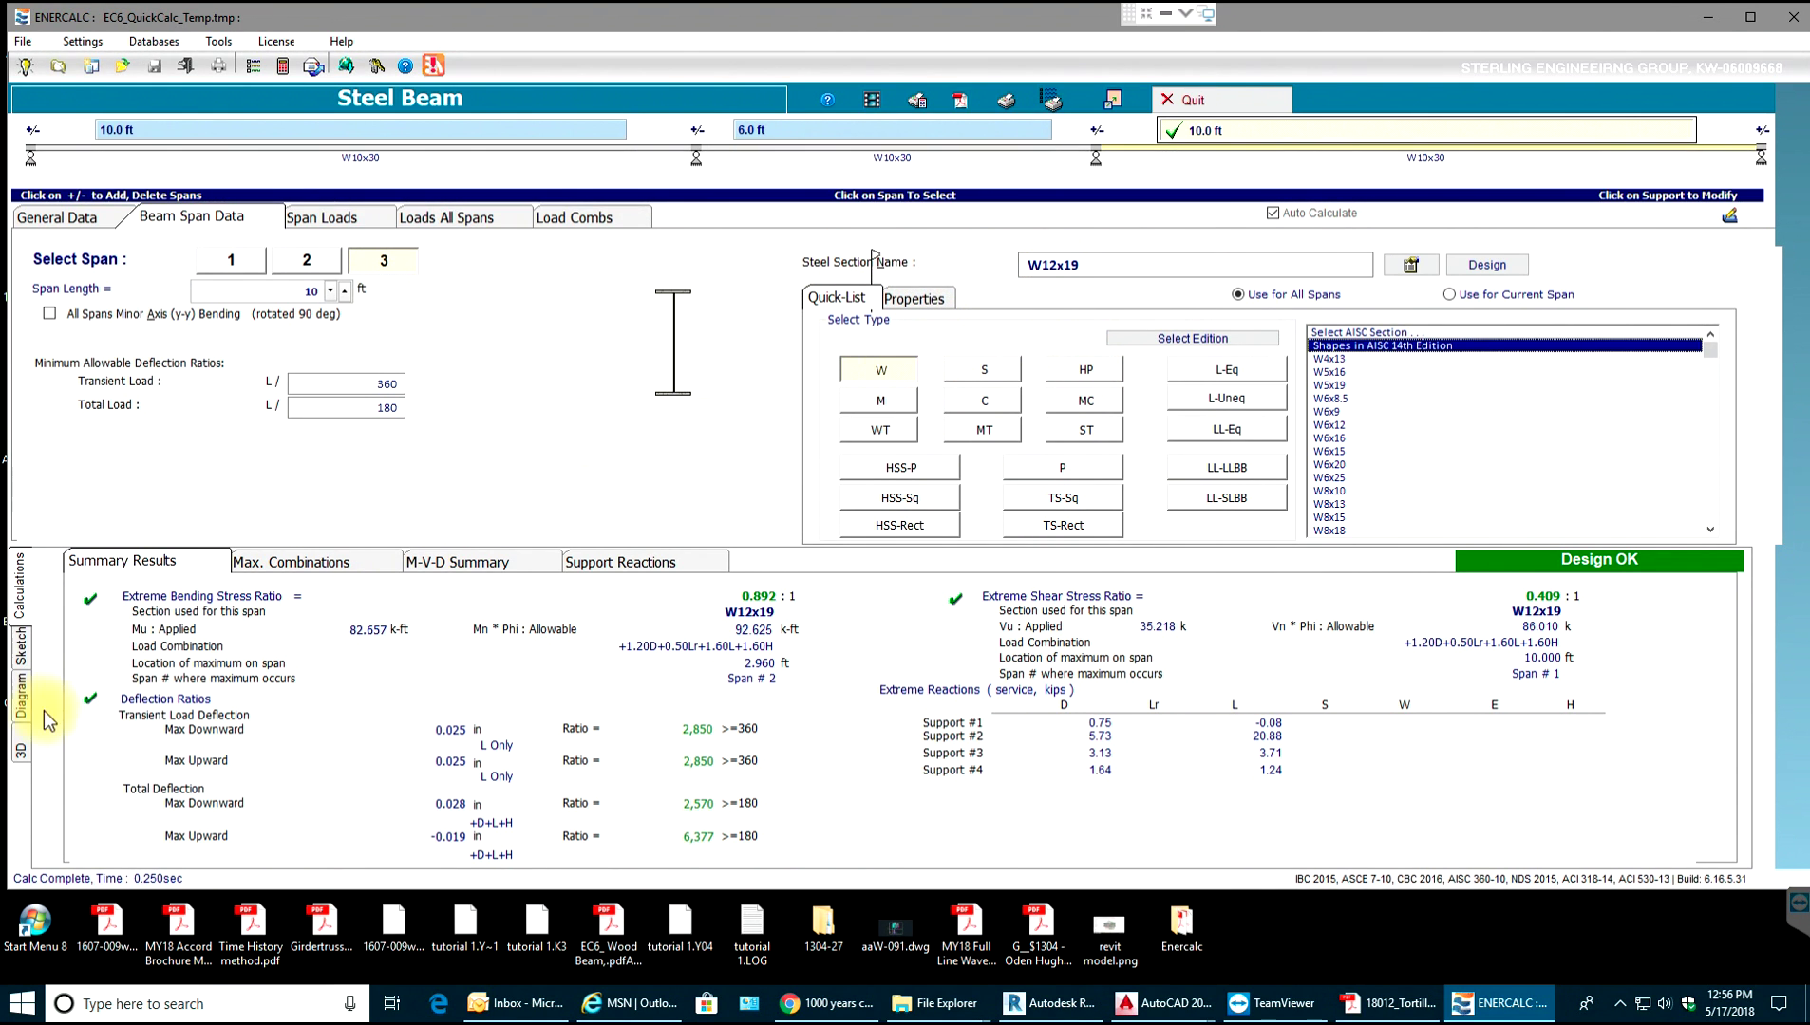
left_click(21, 751)
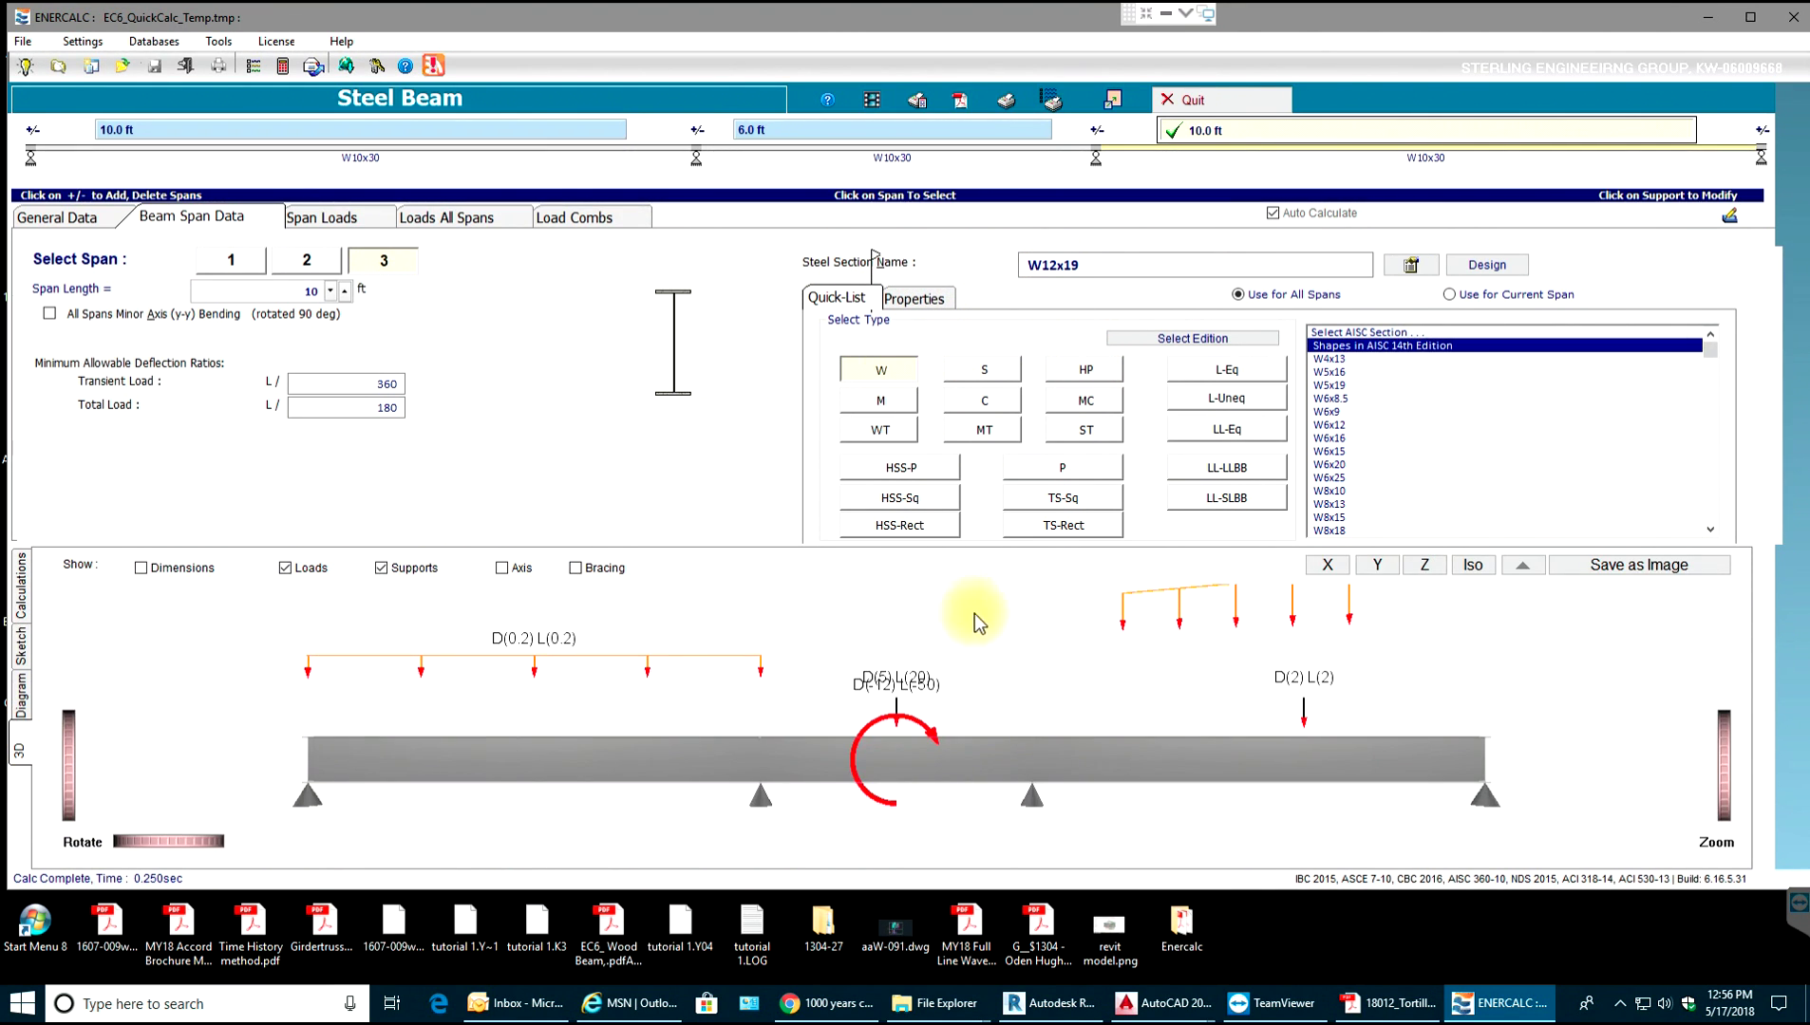
left_click_drag(646, 698, 425, 720)
left_click(167, 572)
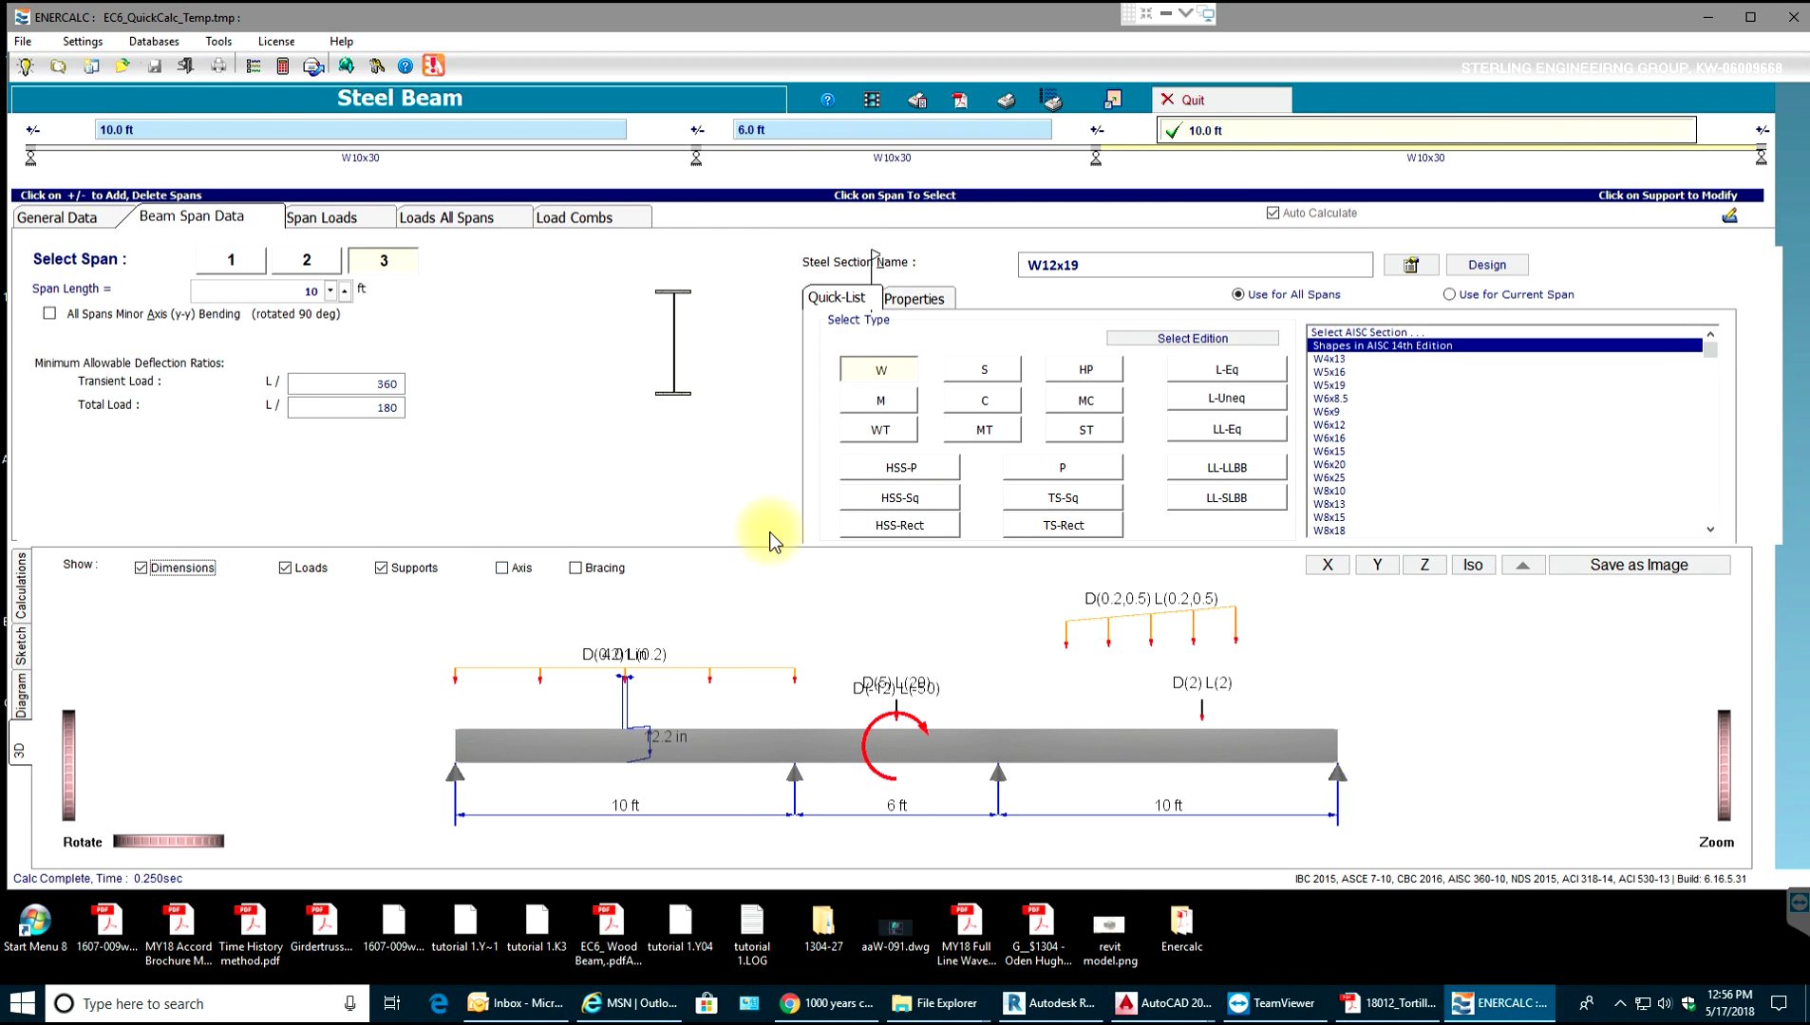
left_click(21, 647)
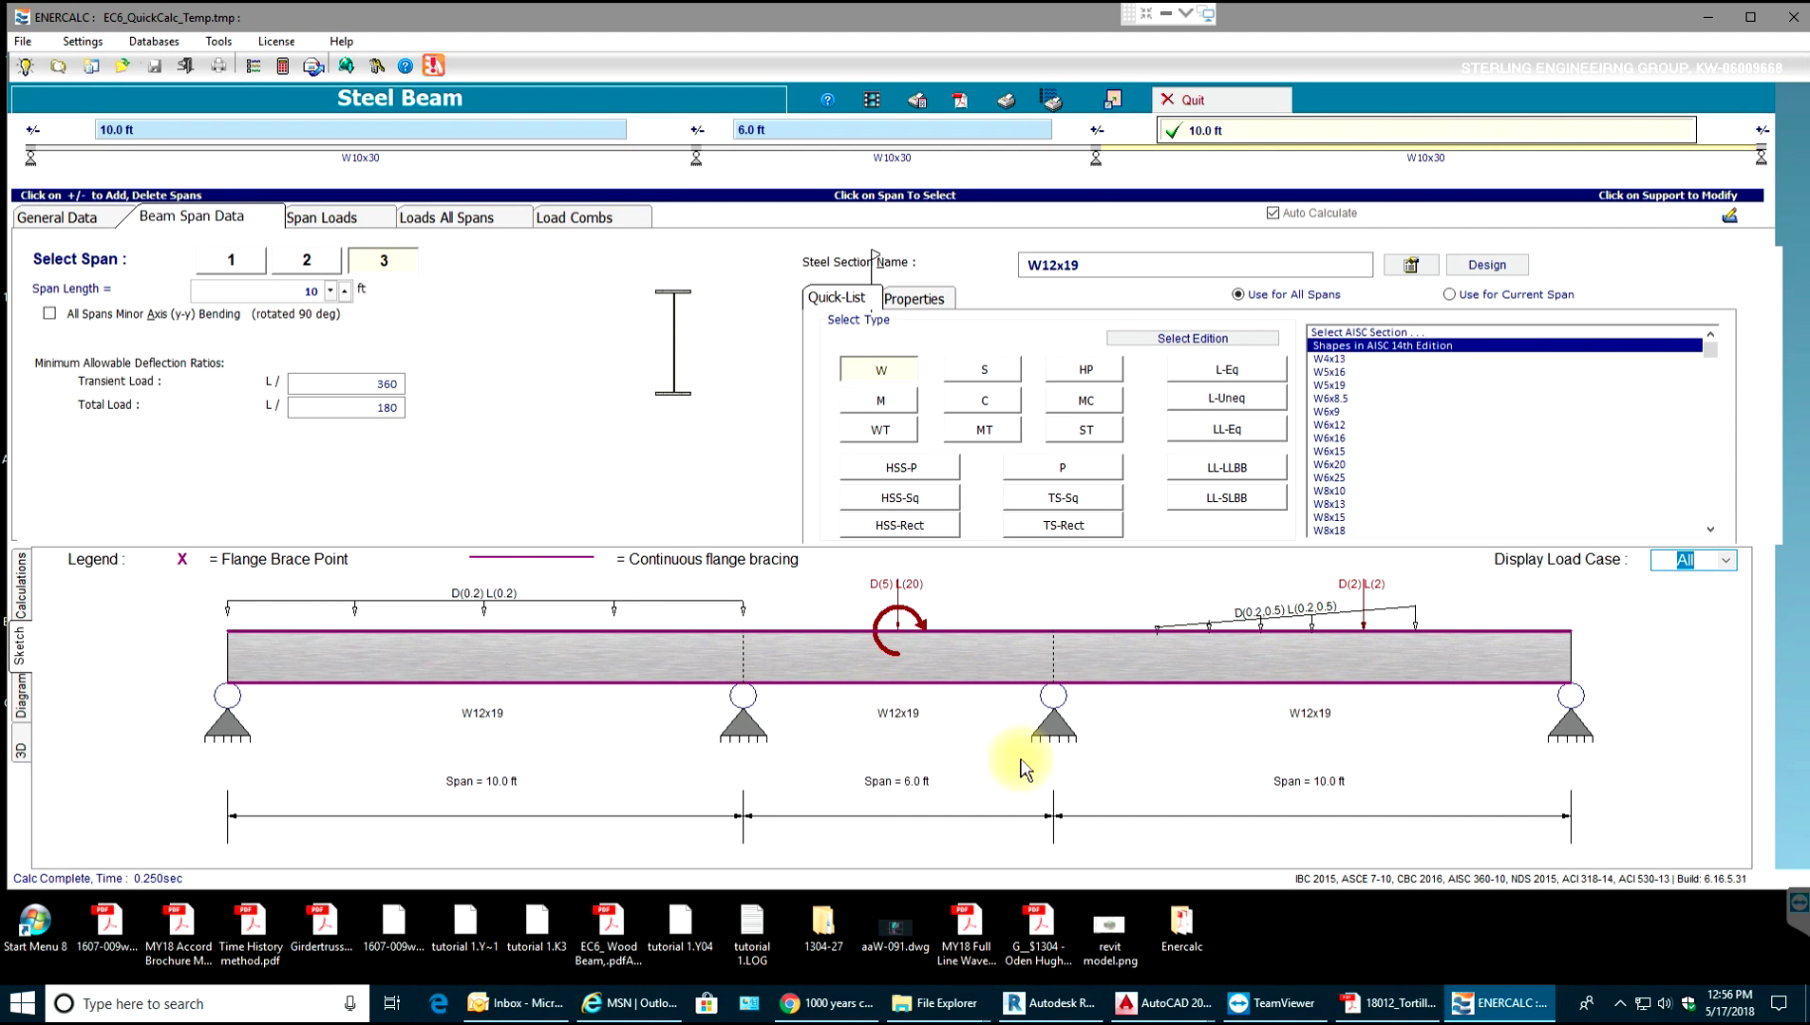
Review the moment diagrams, summary results and support reactions for the W12x19 beam.
left_click(22, 707)
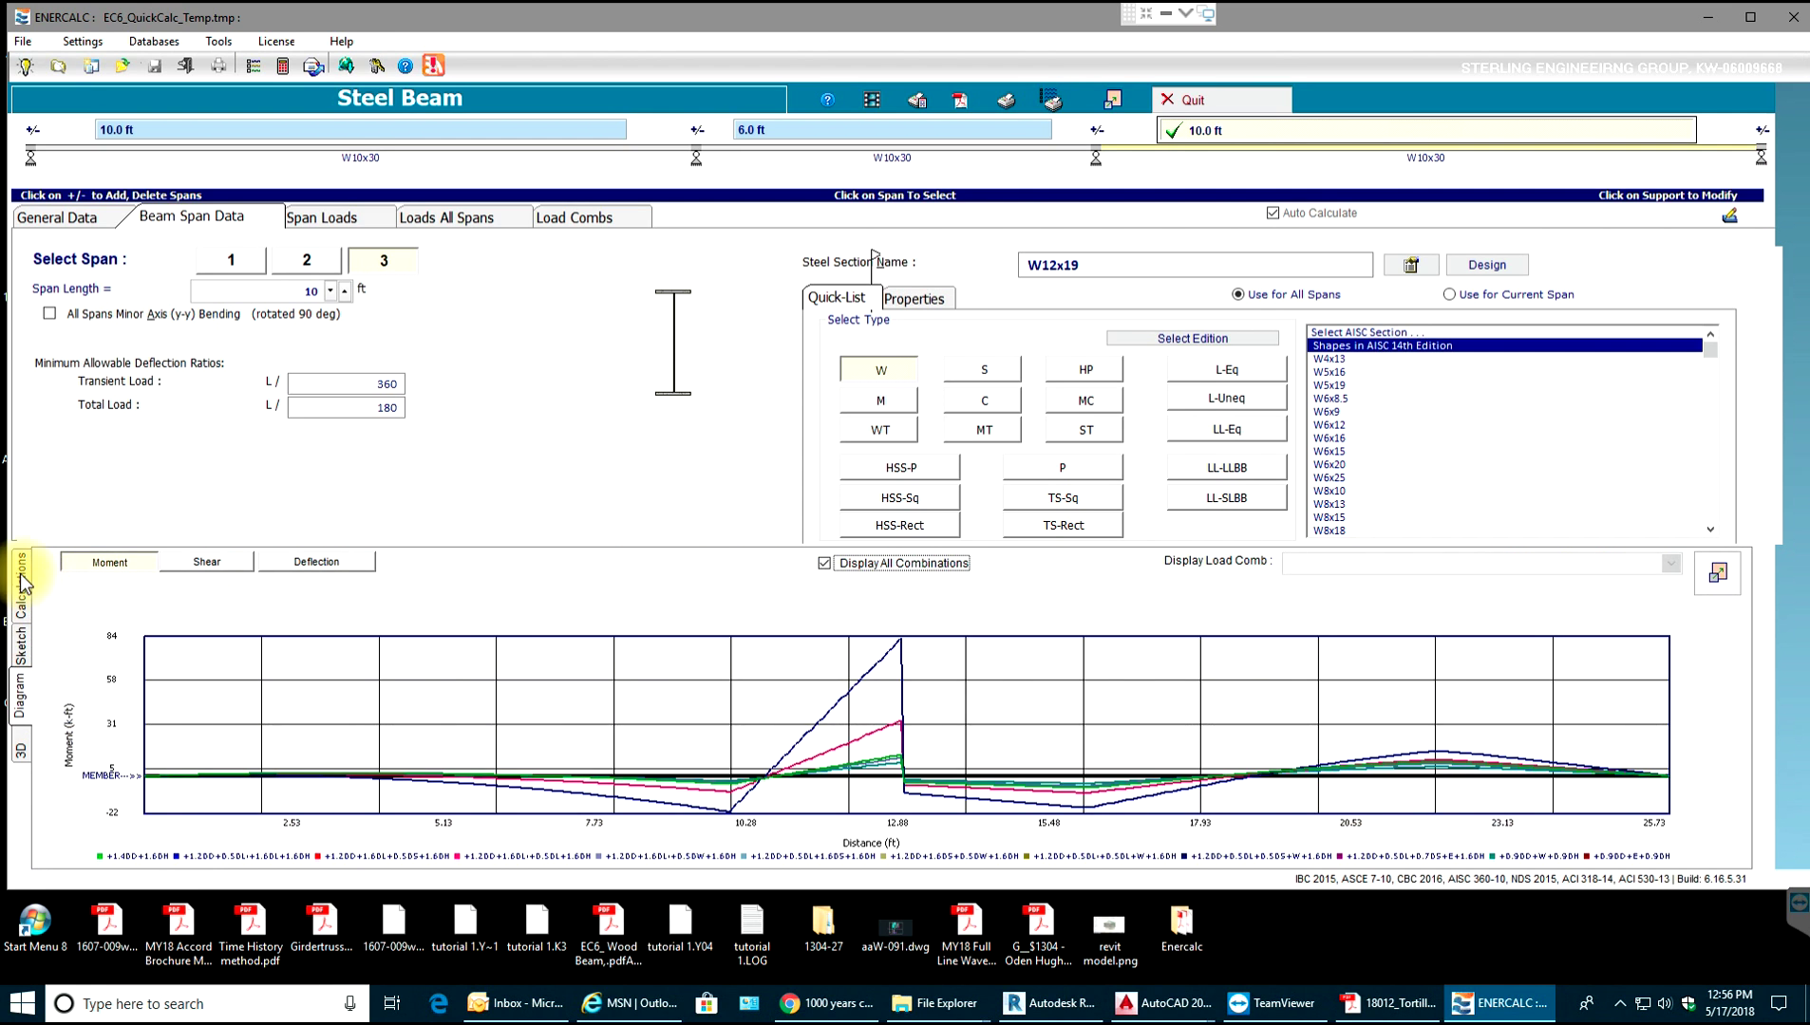
left_click(22, 584)
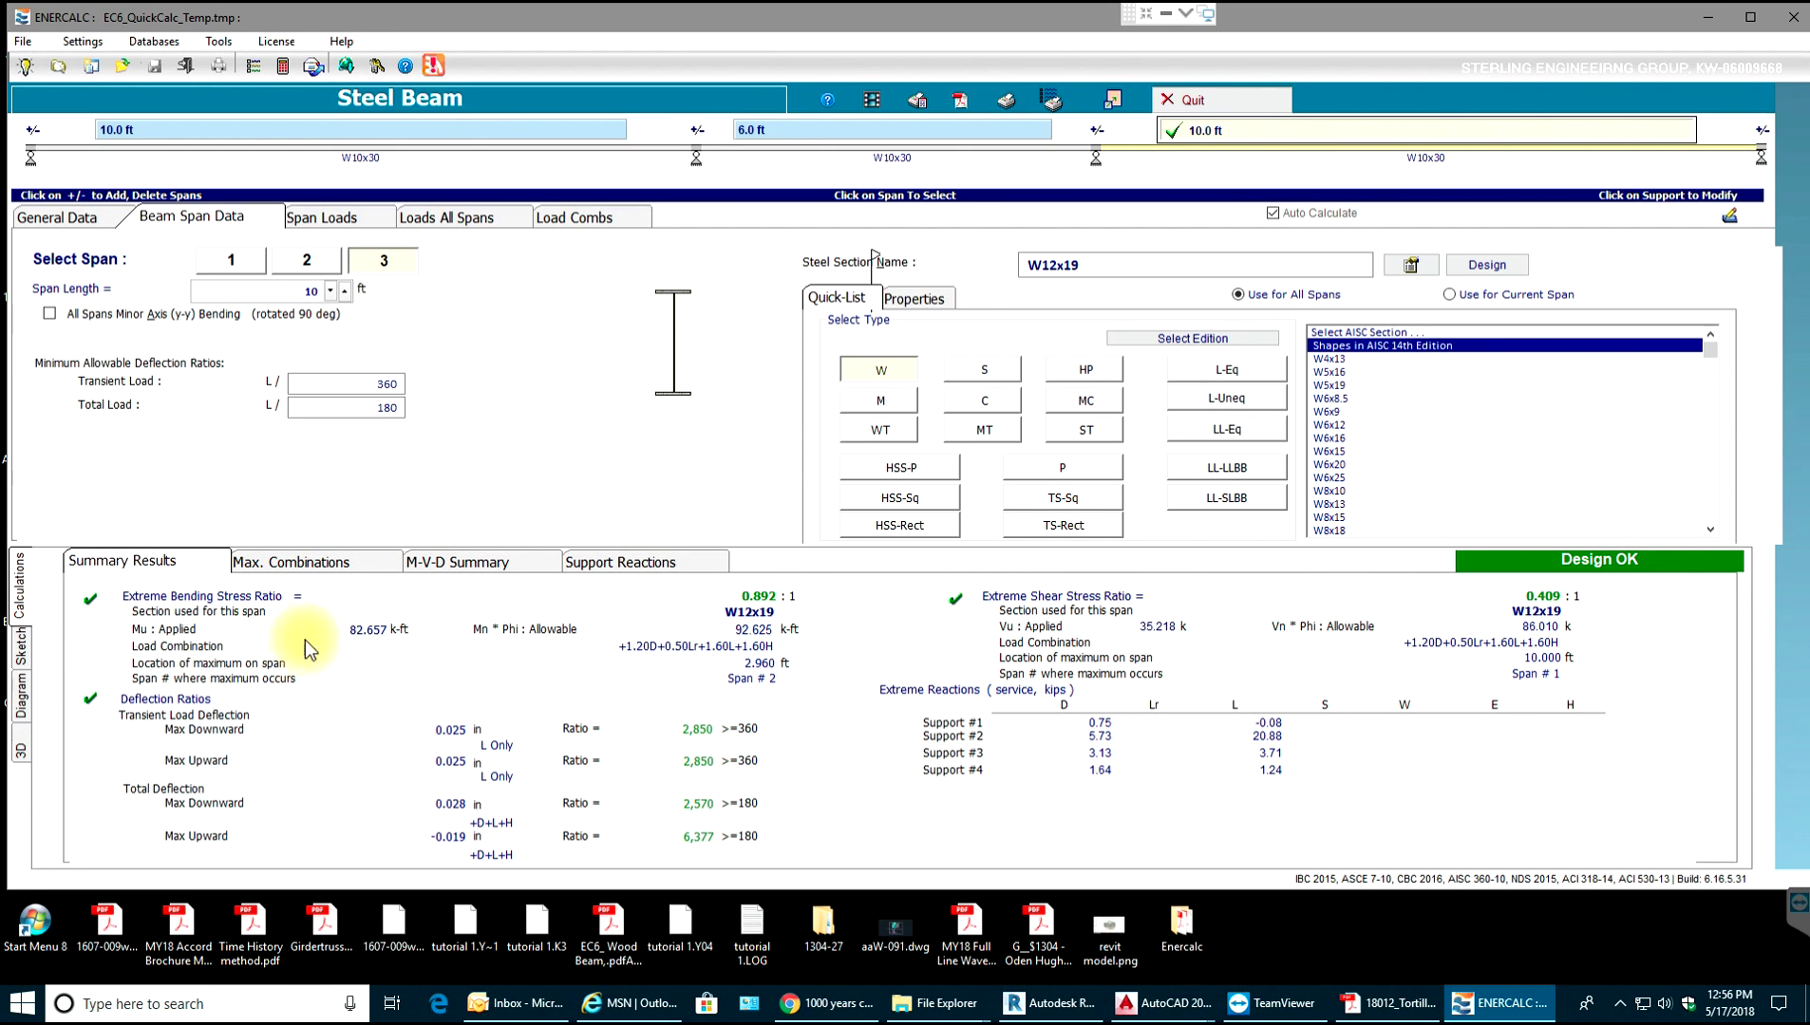
left_click(582, 568)
scroll(588, 699, "down", 5)
scroll(588, 699, "down", 10)
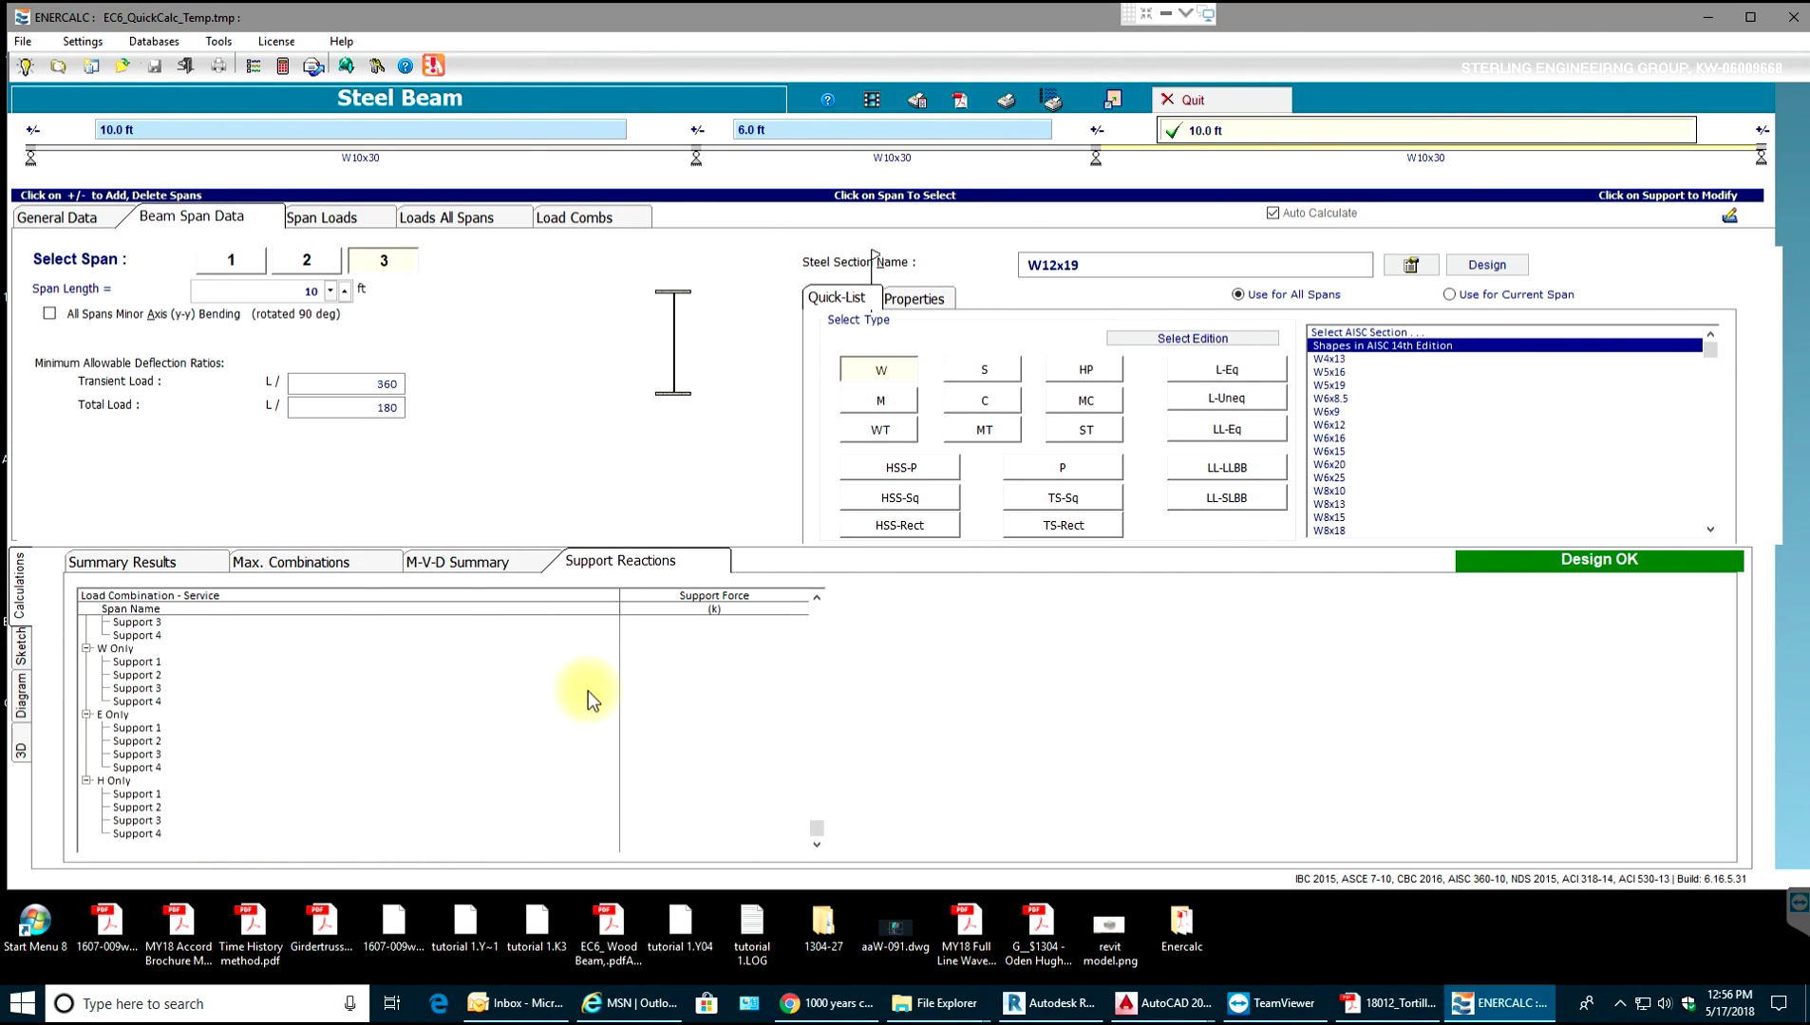
scroll(559, 692, "up", 4)
scroll(557, 699, "up", 1)
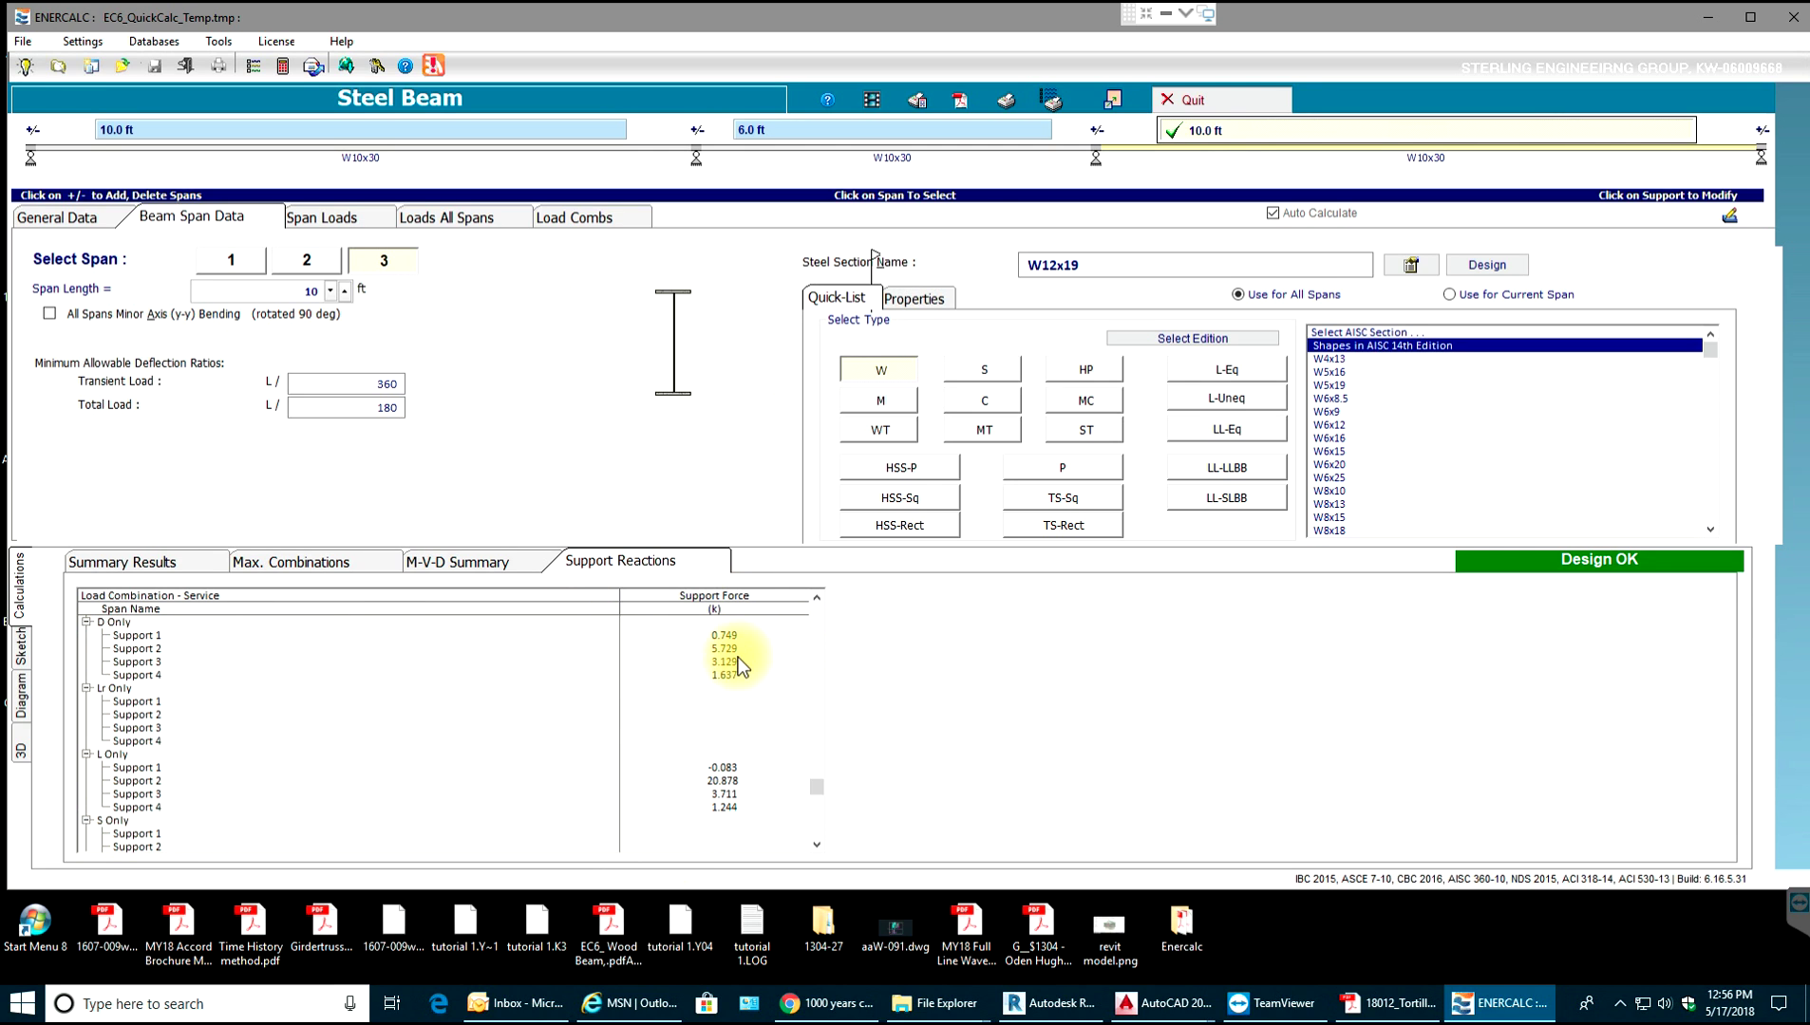
Review LRFD shears and moments, then the max-combinations stress ratios (0.892 on span 2).
left_click(443, 561)
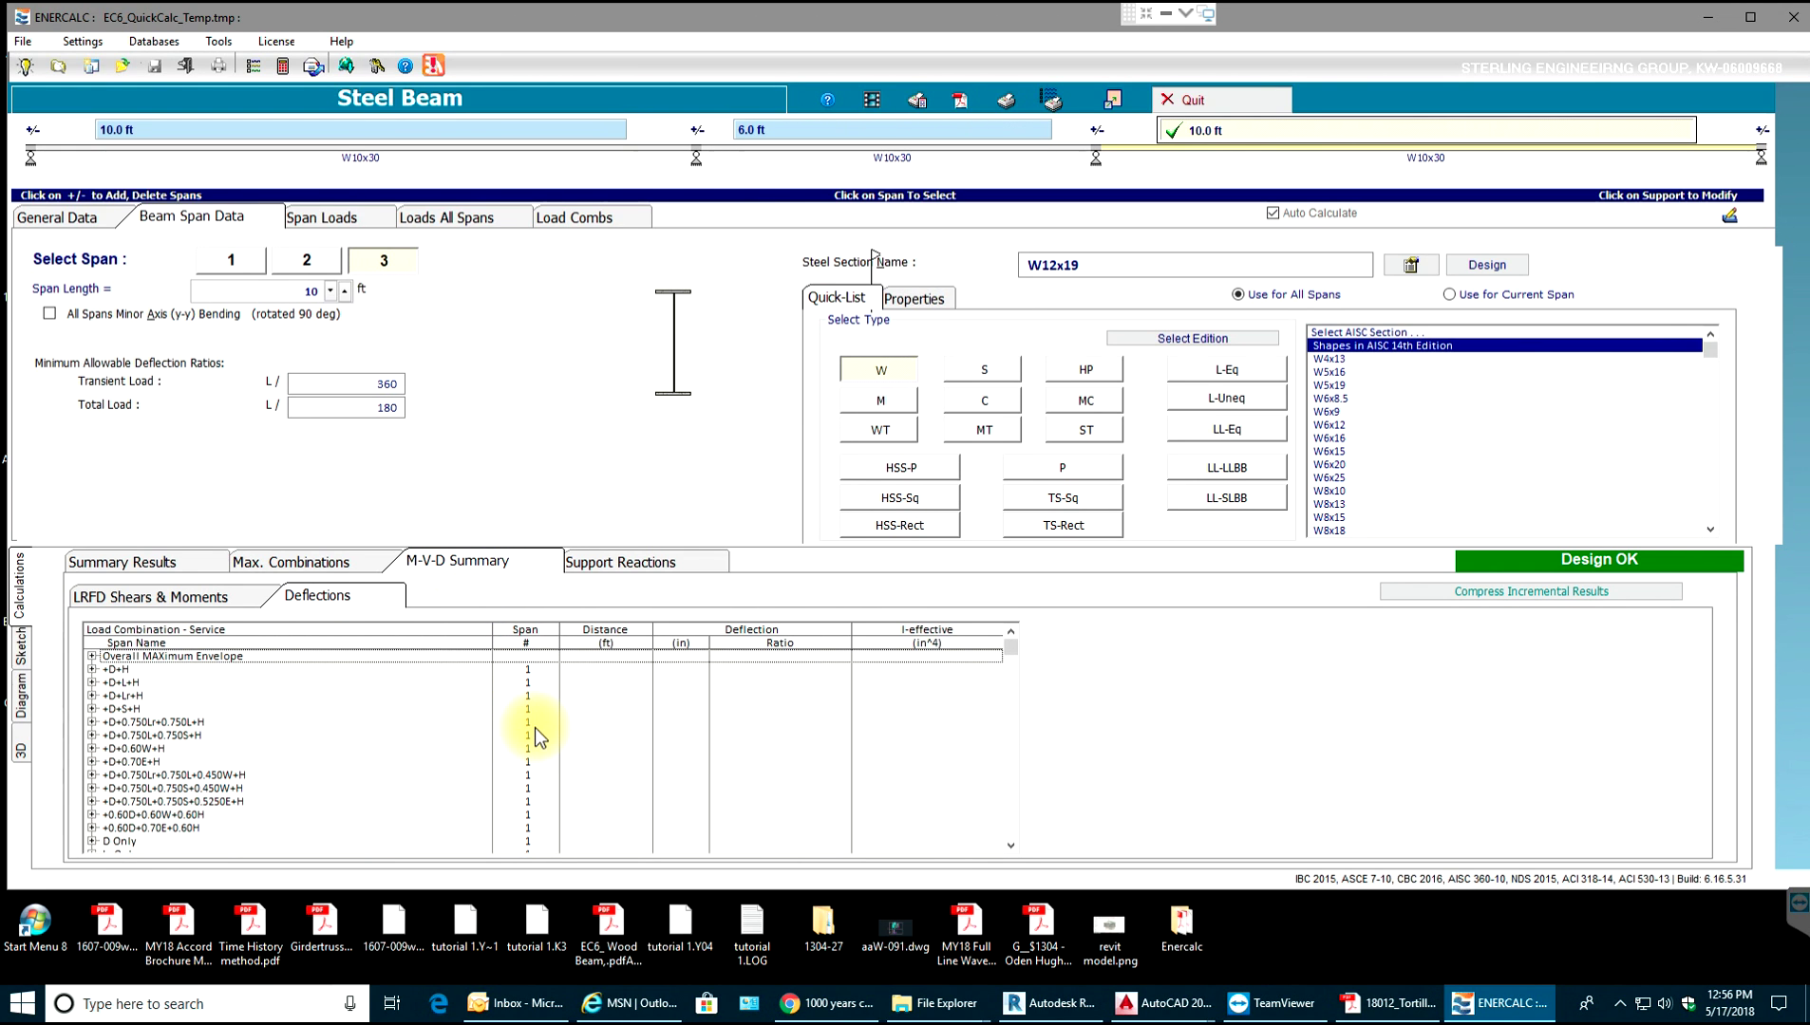
left_click(206, 604)
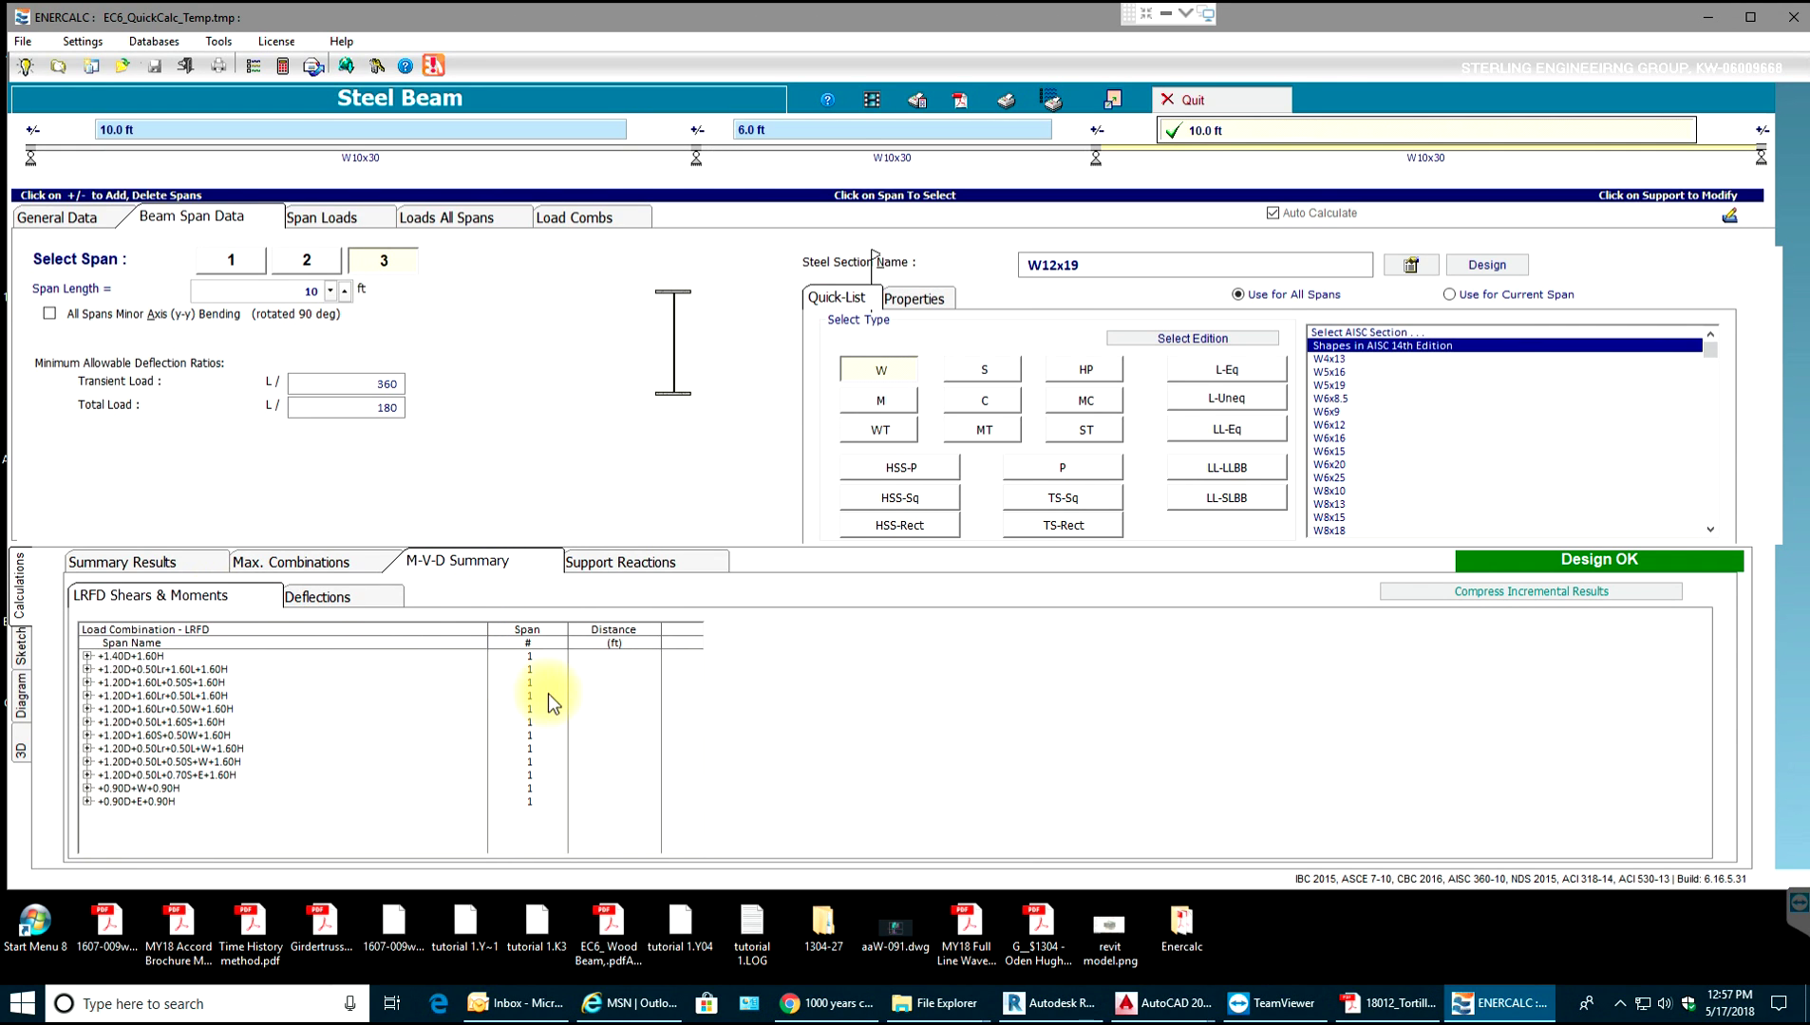
left_click(320, 566)
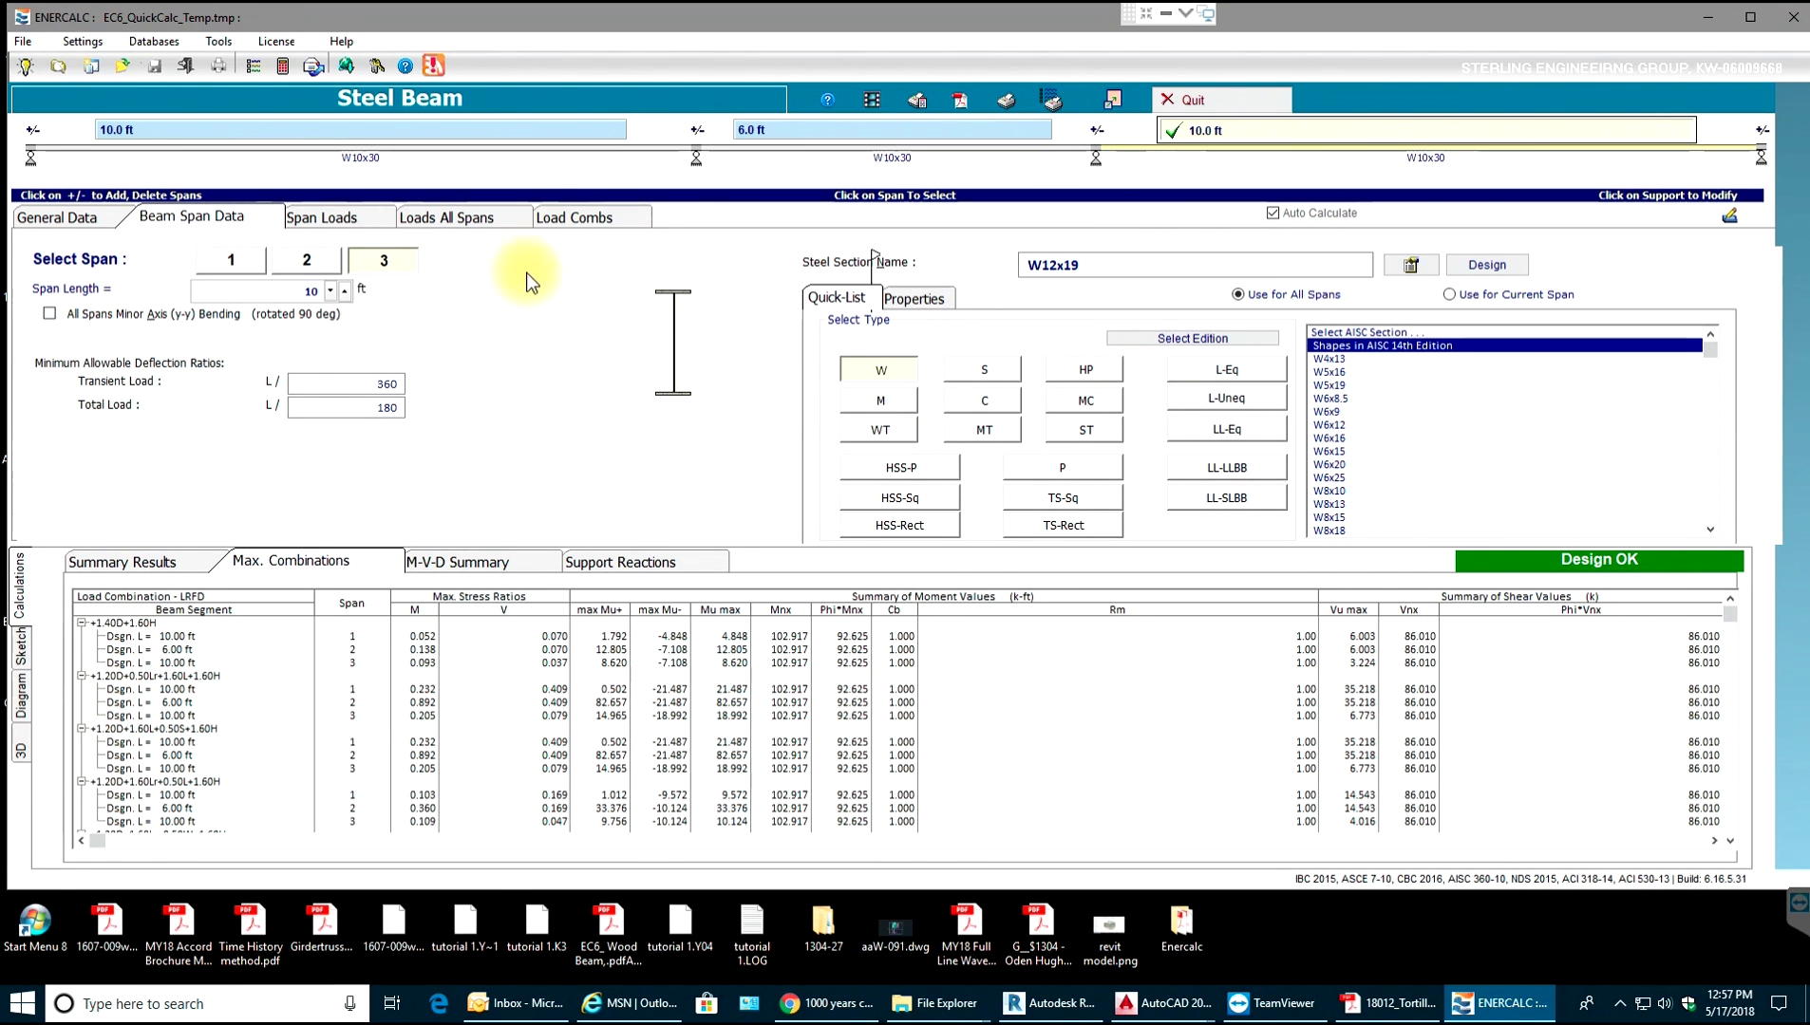
Turn off the +1.20D LRFD combinations with Lr, L, S and W variants.
left_click(570, 218)
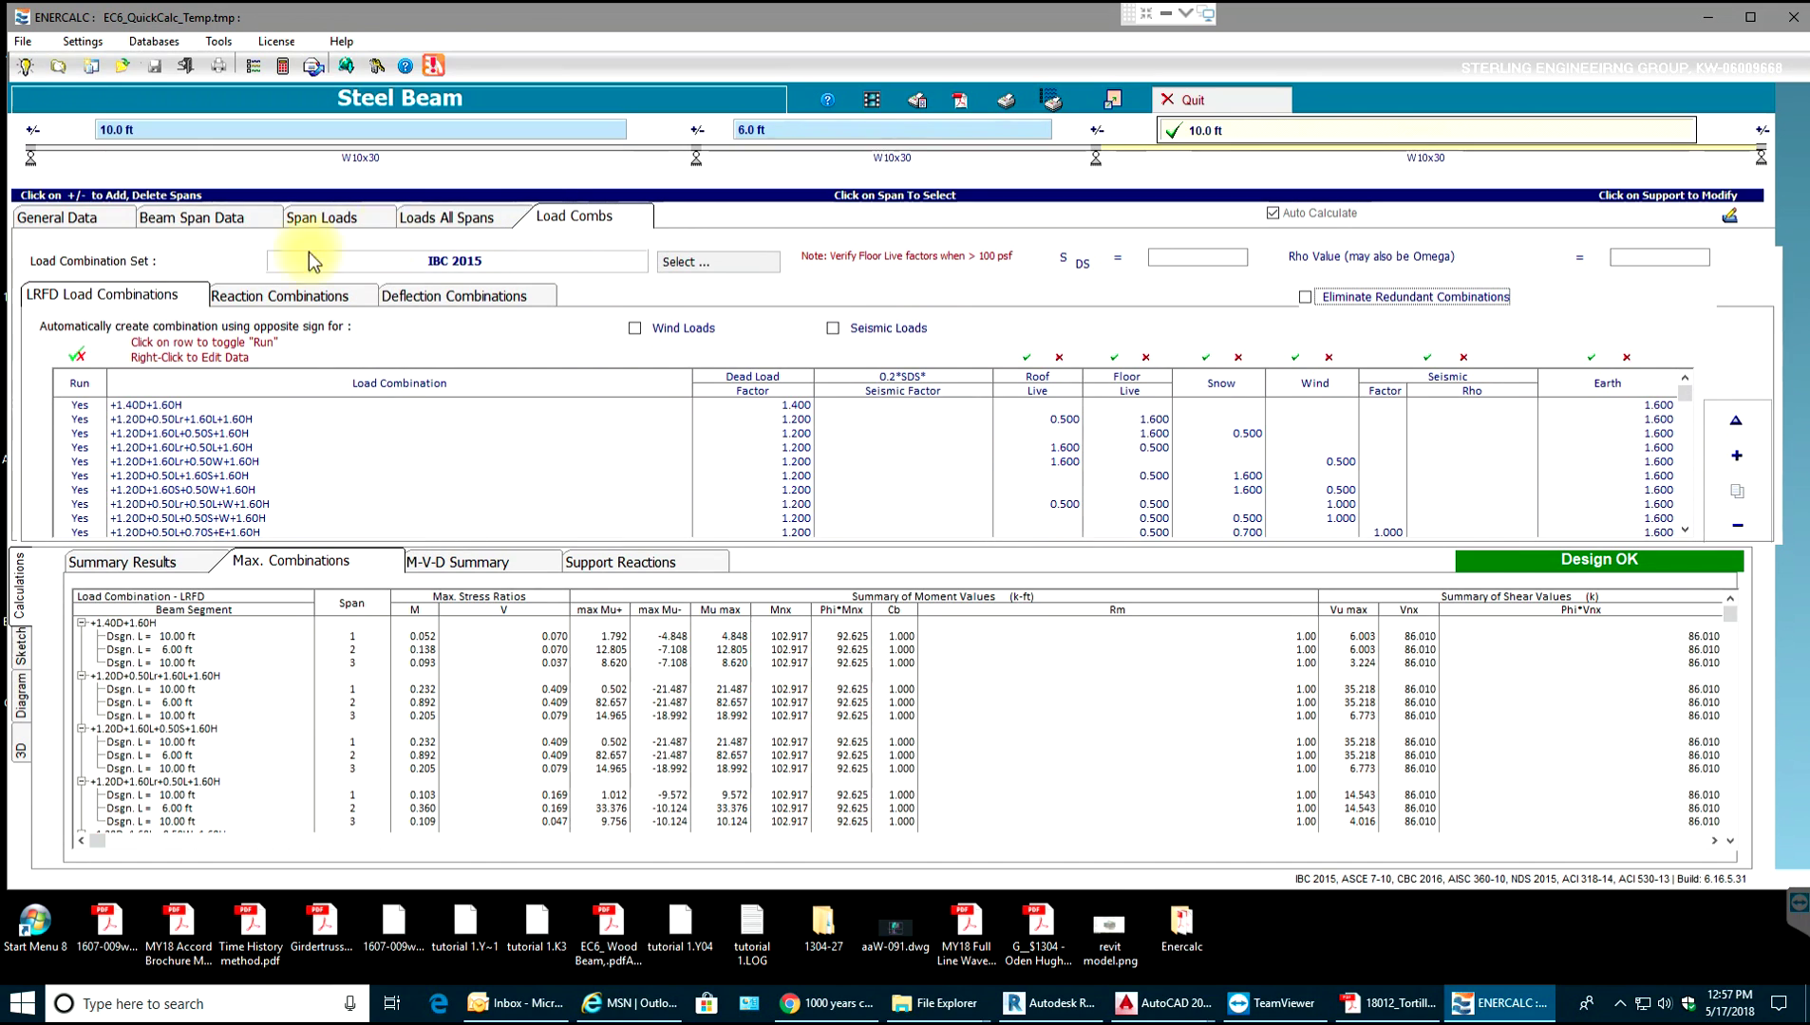
left_click(83, 423)
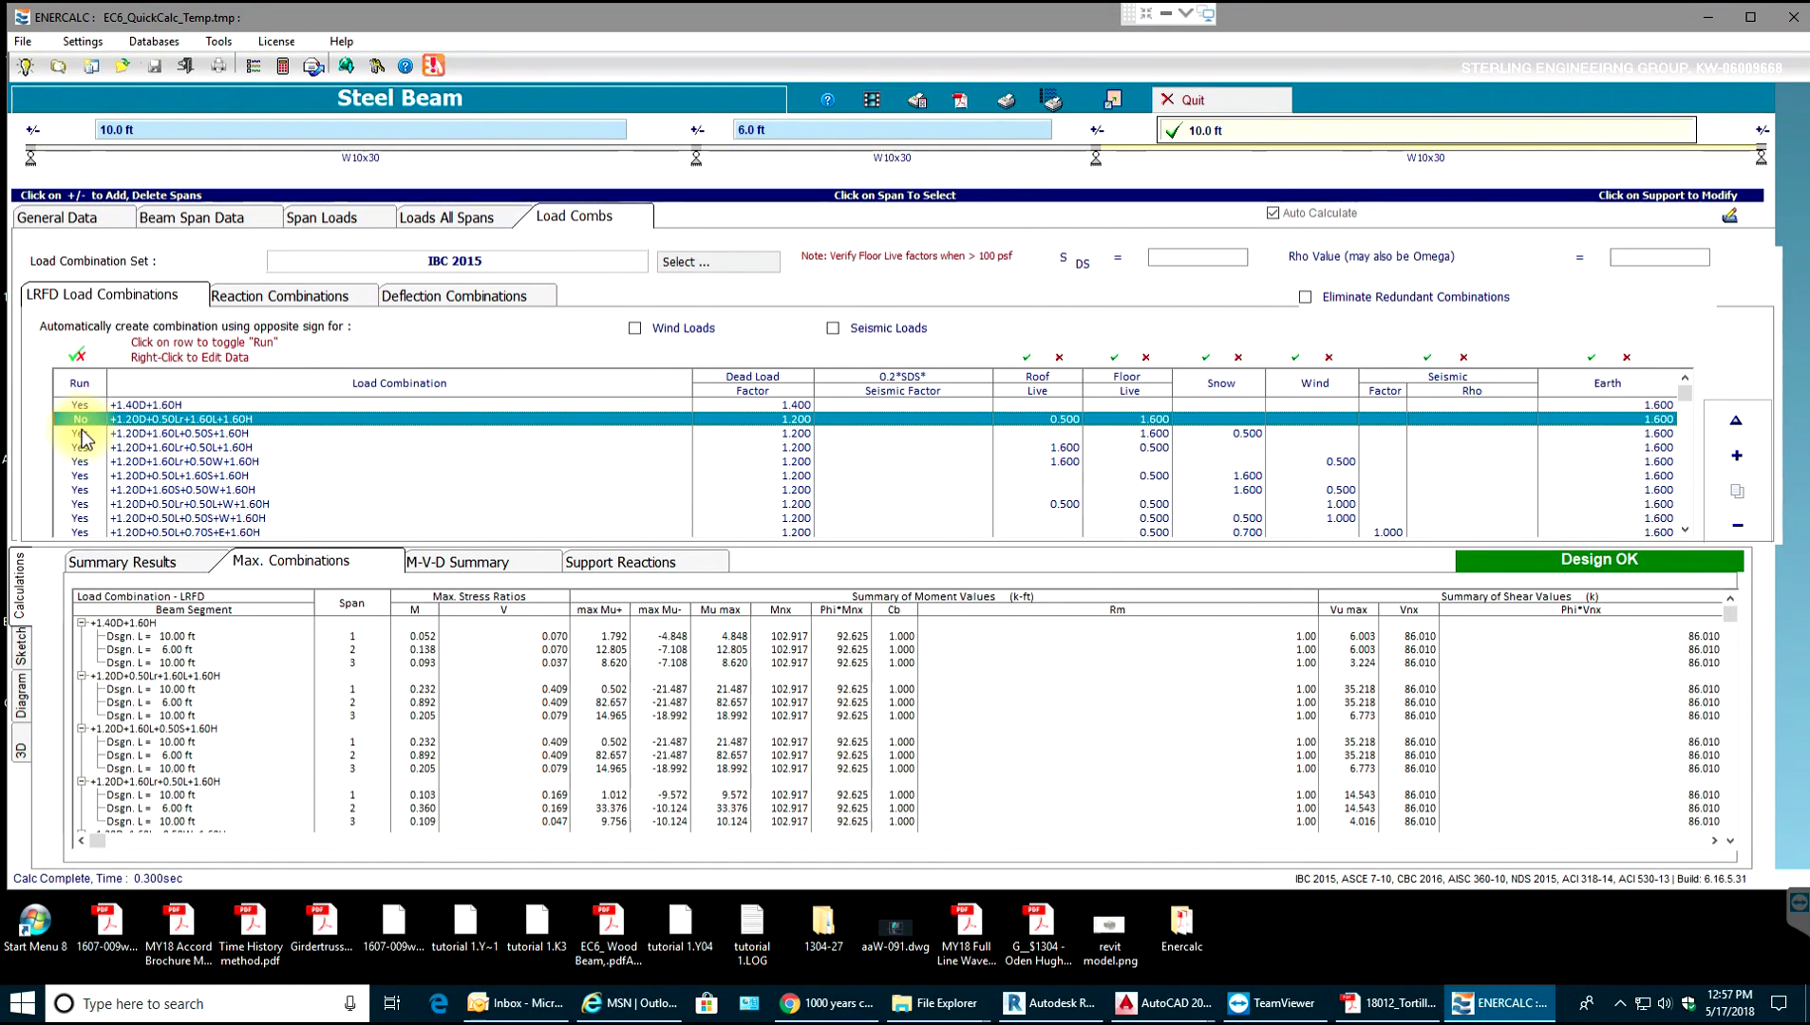
left_click(82, 434)
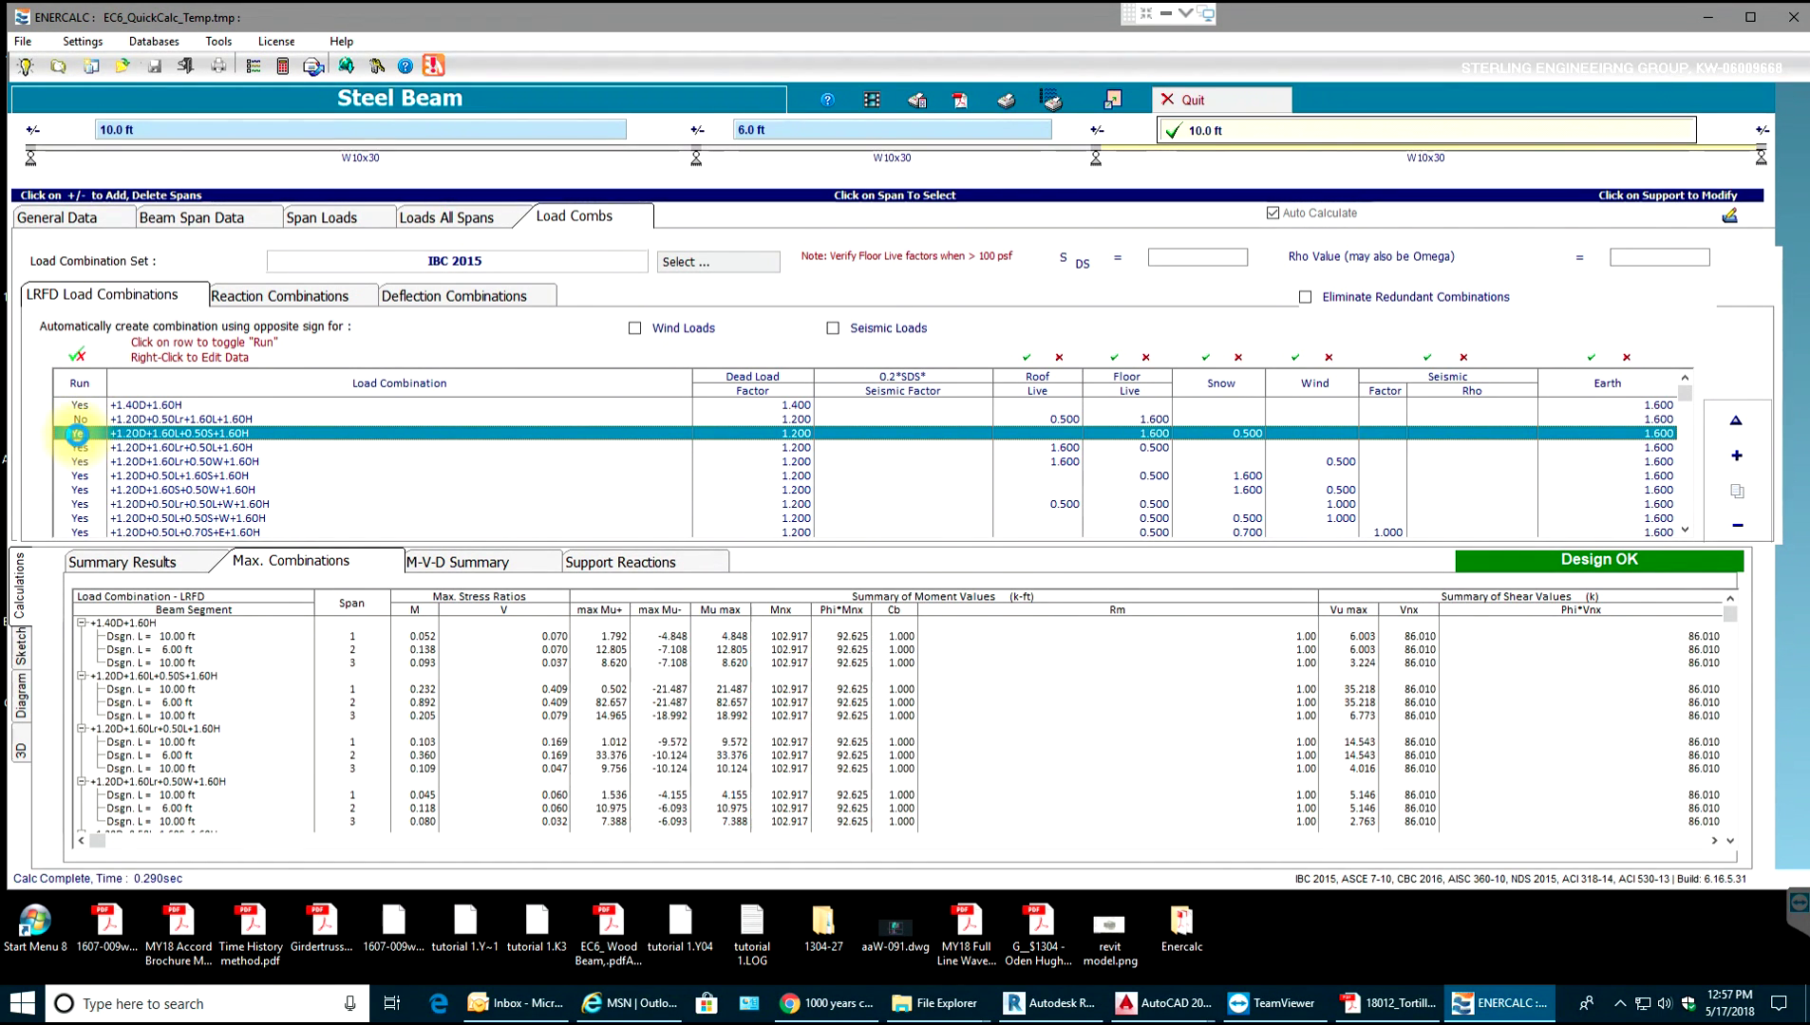
left_click(82, 448)
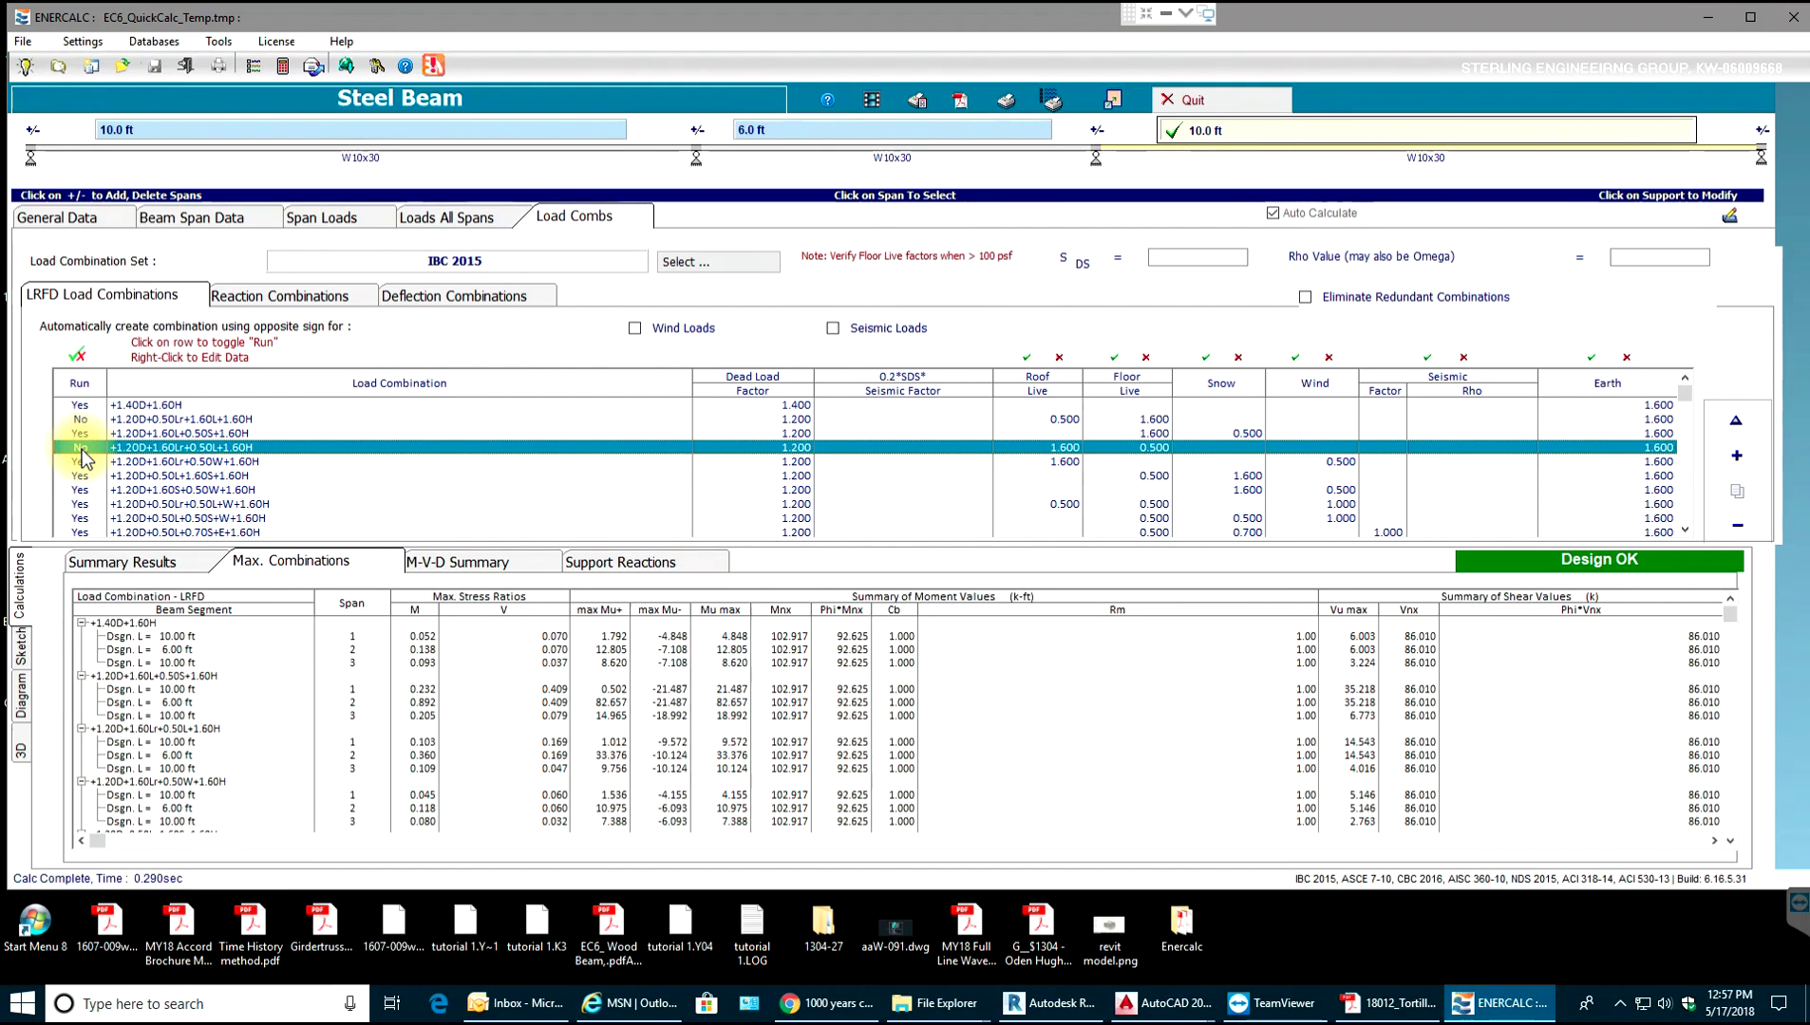
left_click(82, 434)
left_click(89, 462)
left_click(86, 477)
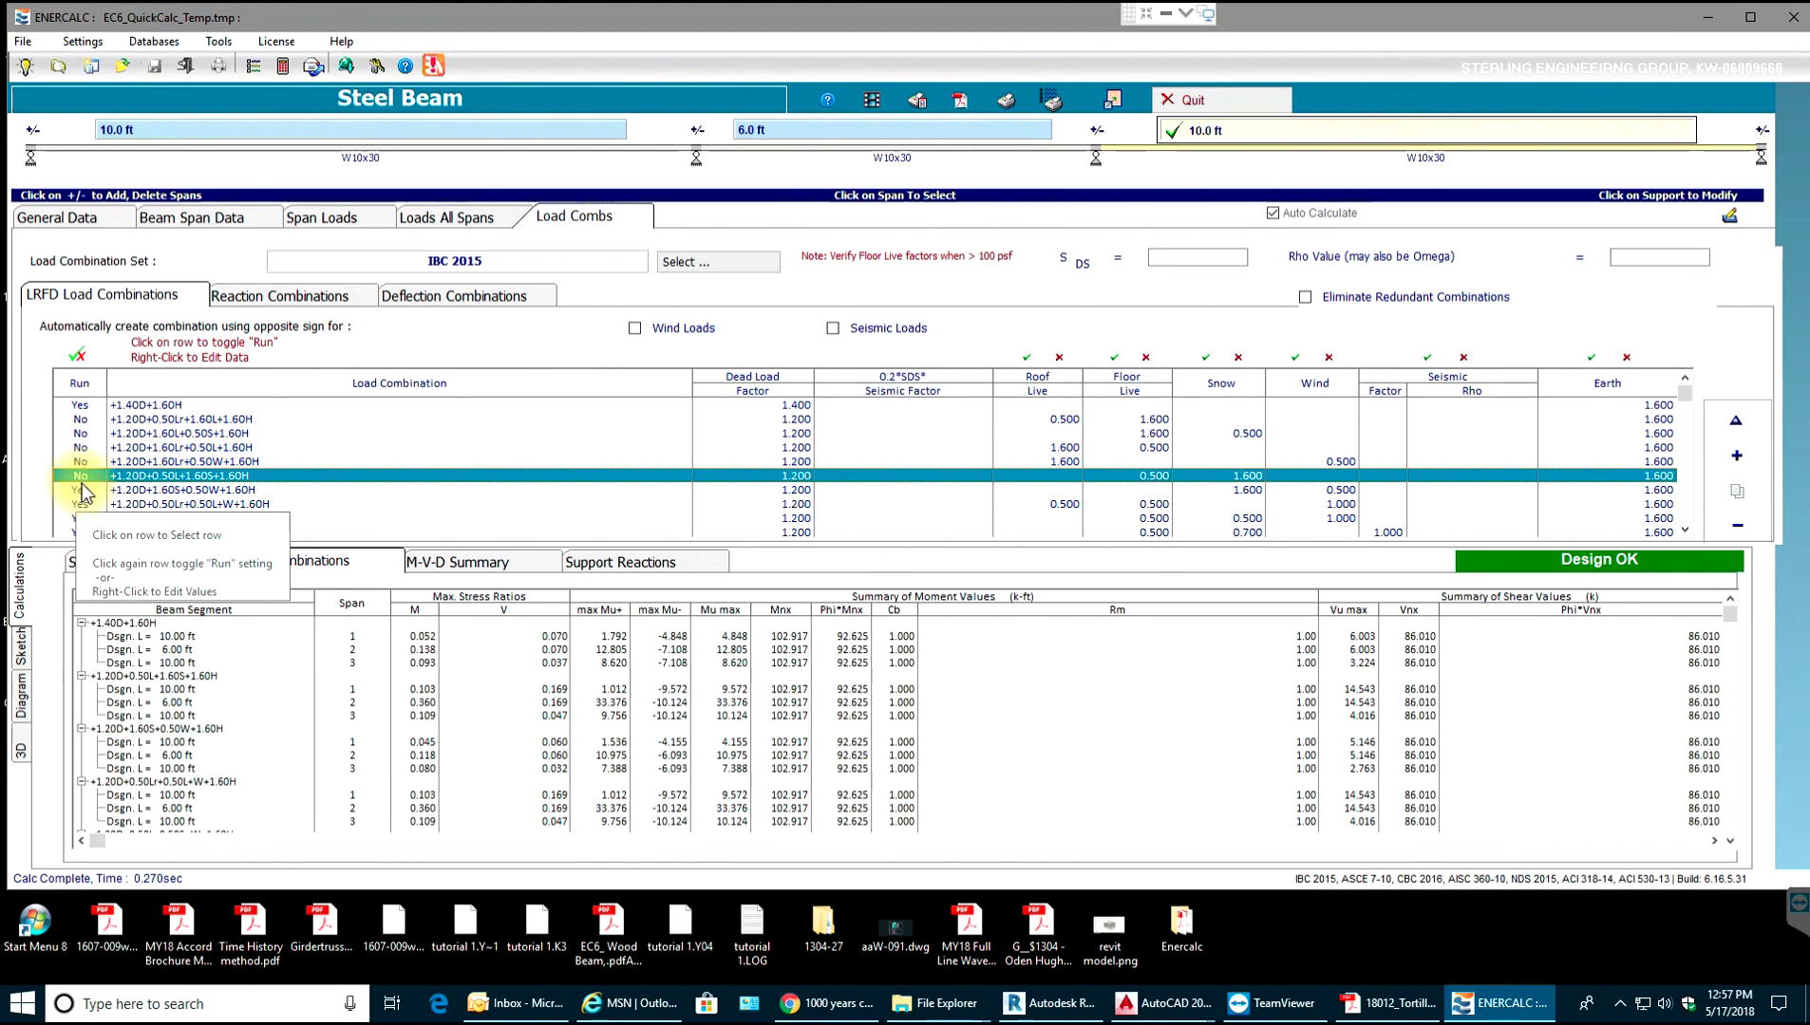
left_click(82, 491)
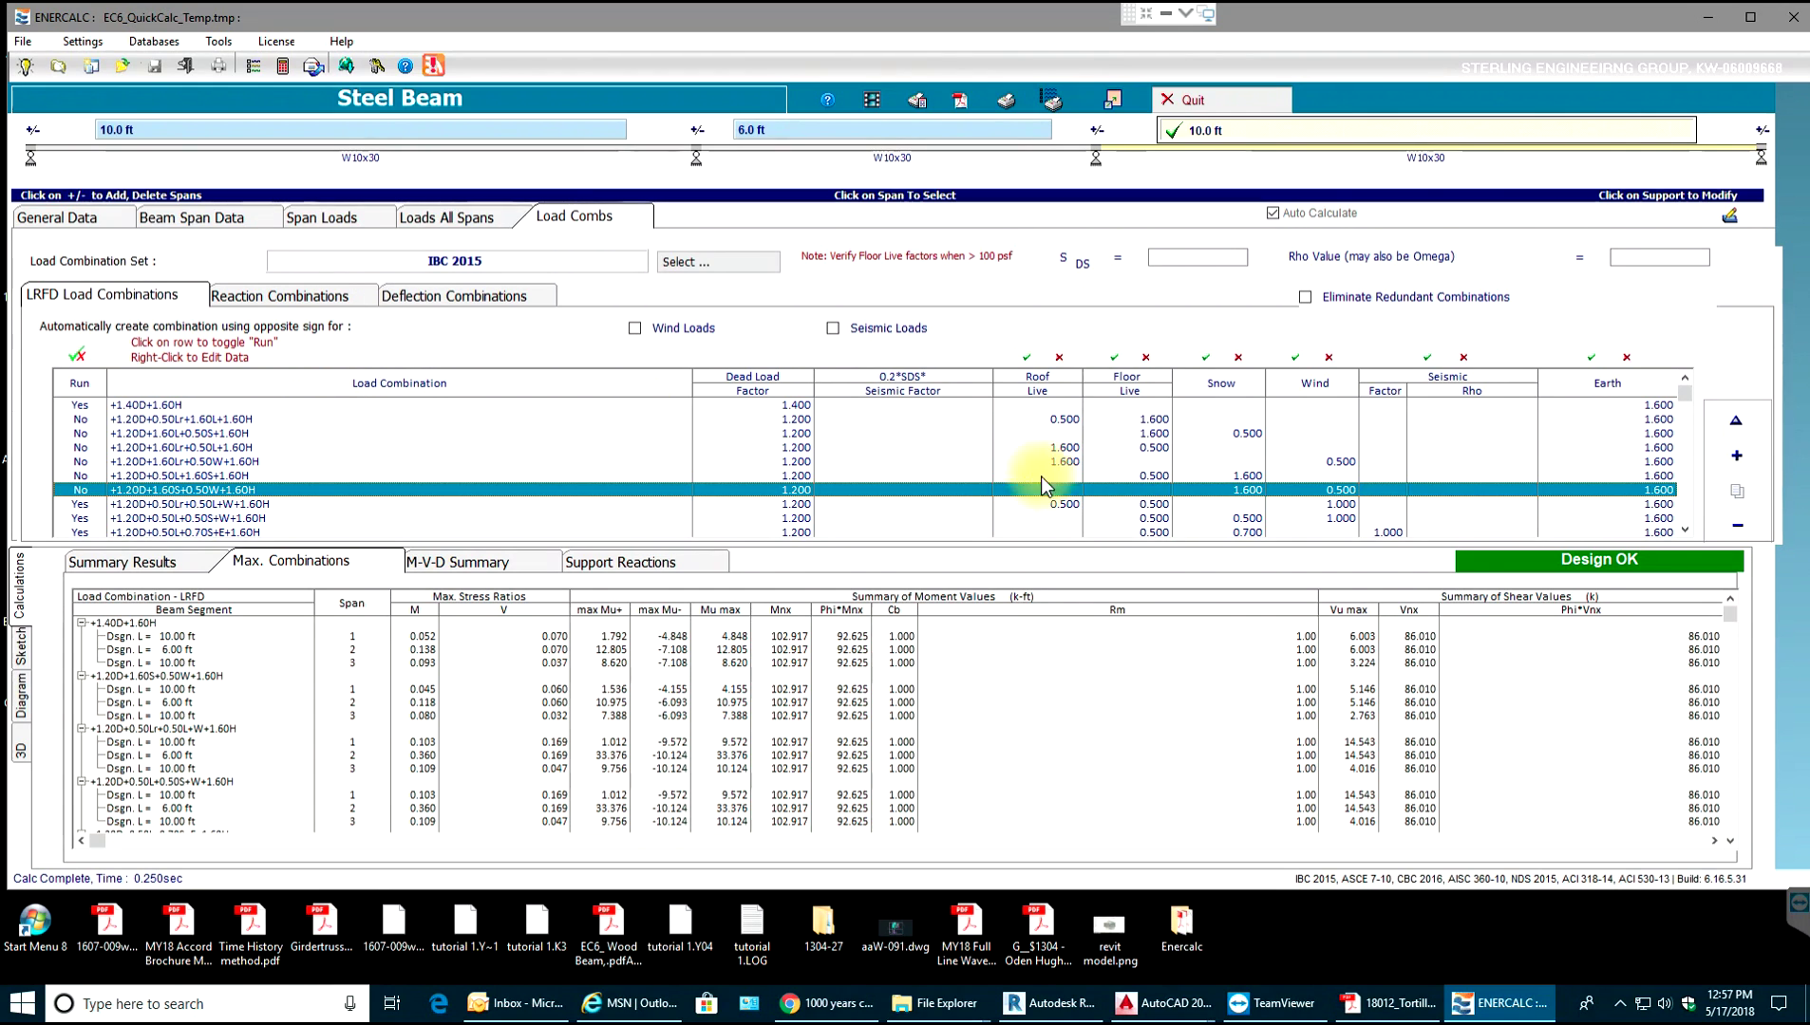
Turn off the remaining +1.20D wind/seismic and +0.90D combinations, leaving only +1.40D+1.60H.
left_click(1078, 419)
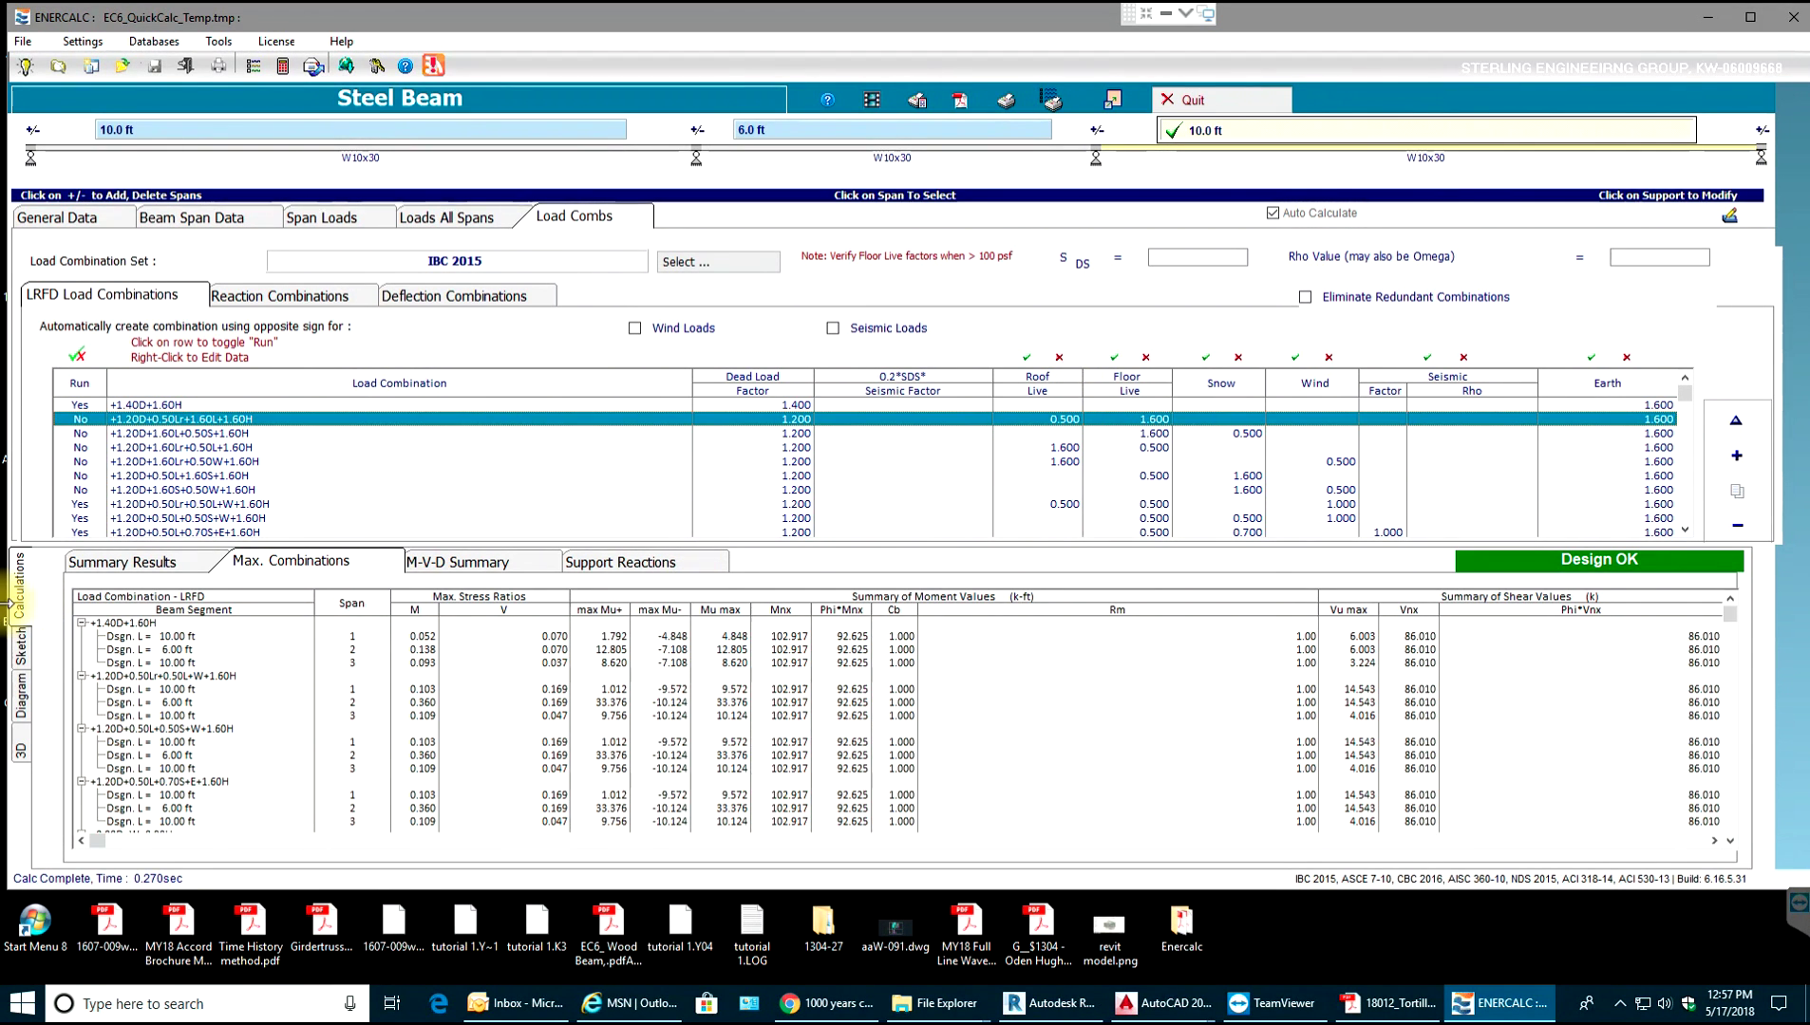
left_click(81, 504)
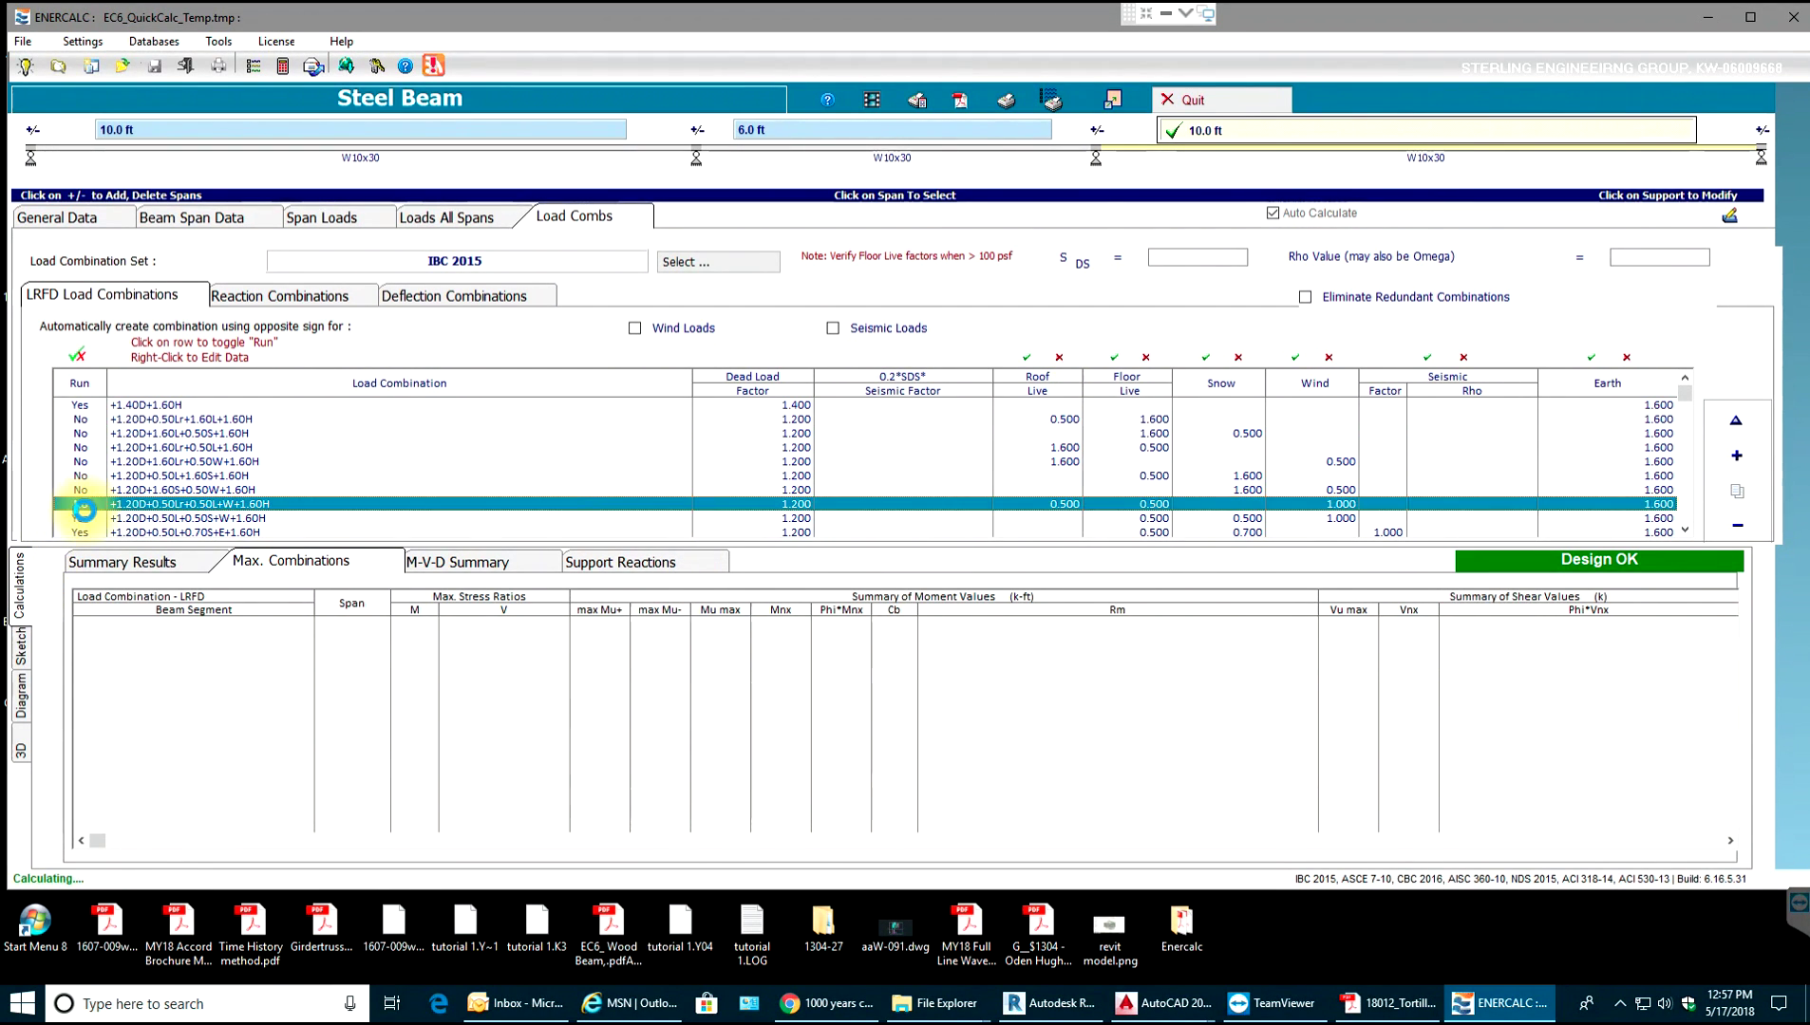
left_click(90, 532)
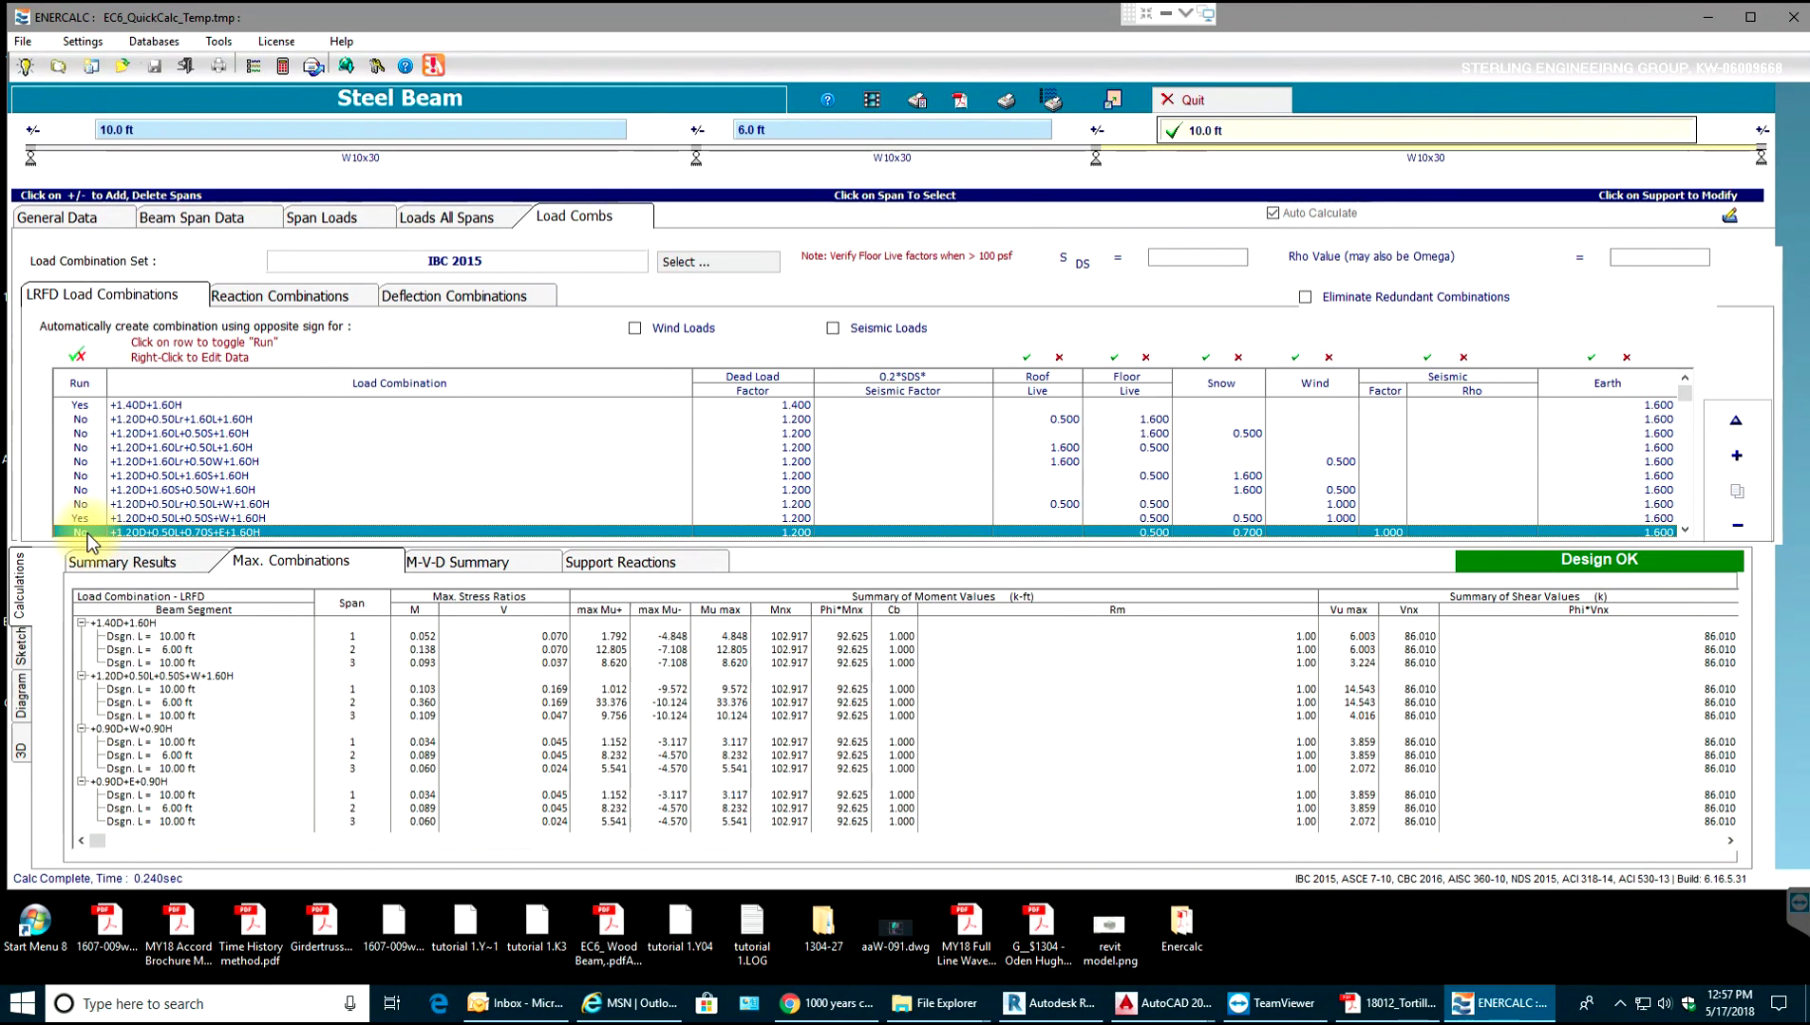
left_click(81, 517)
scroll(93, 512, "down", 1)
left_click(94, 513)
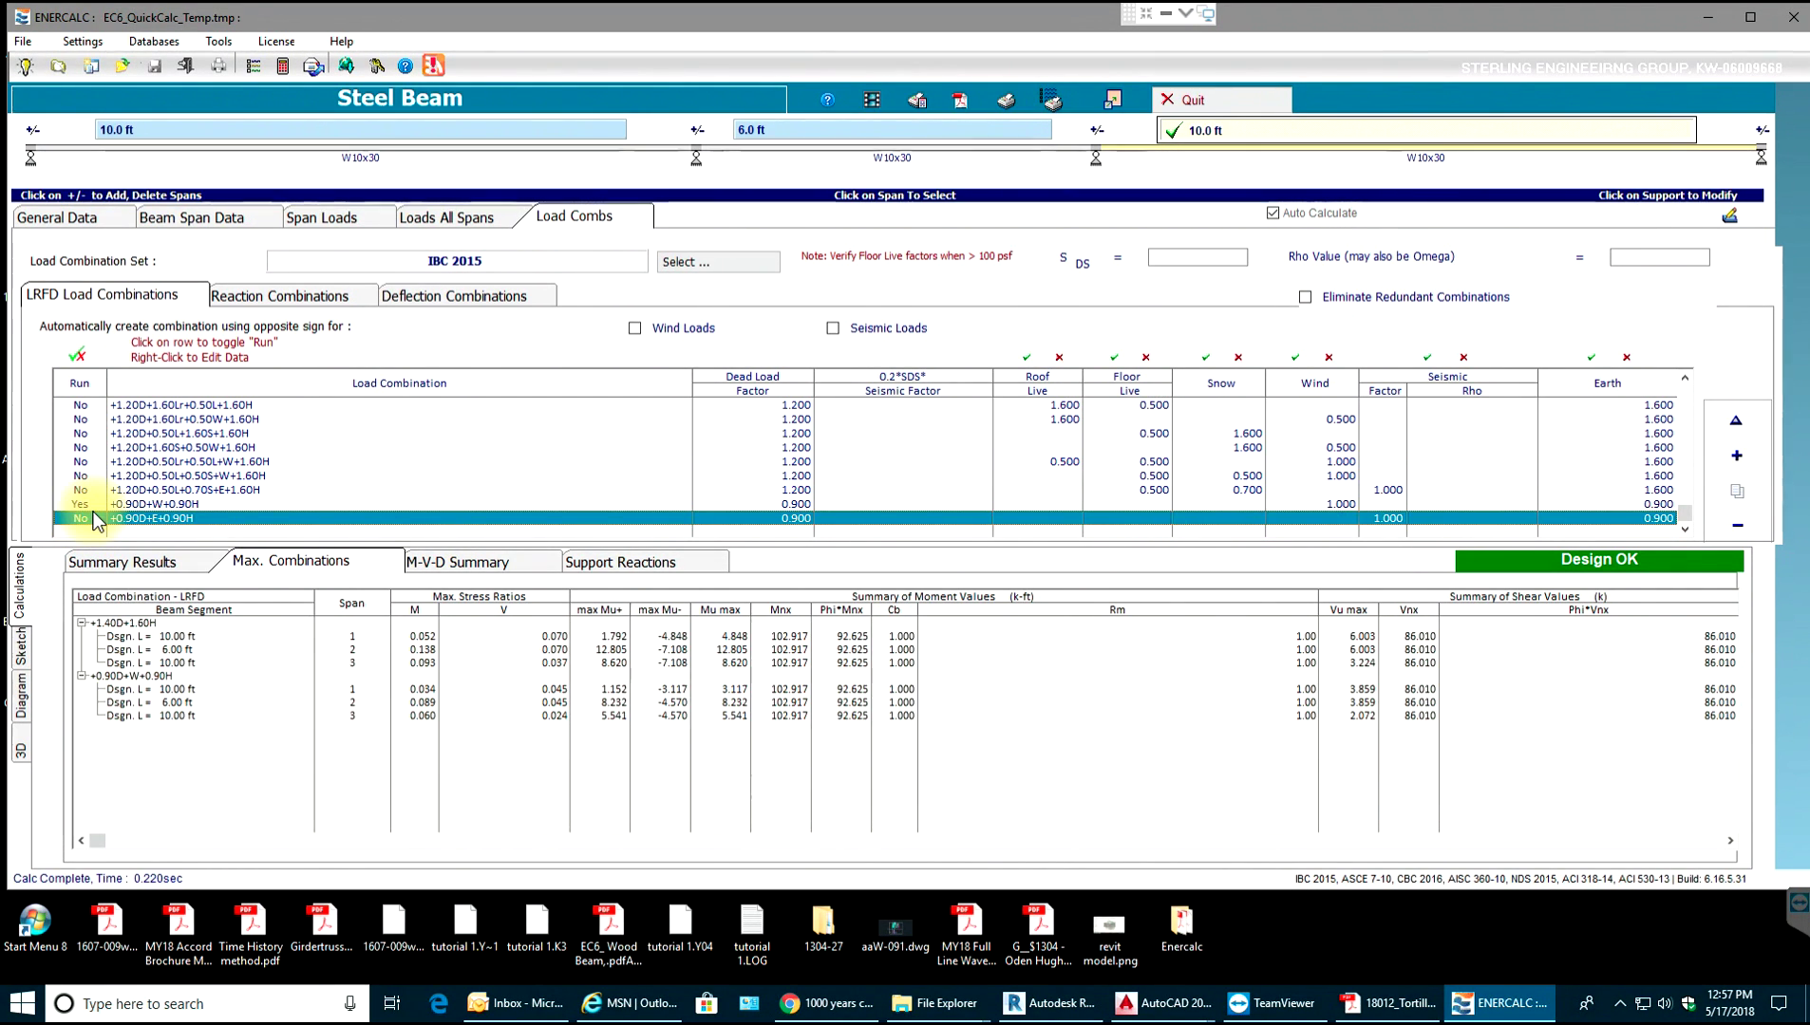
left_click(90, 505)
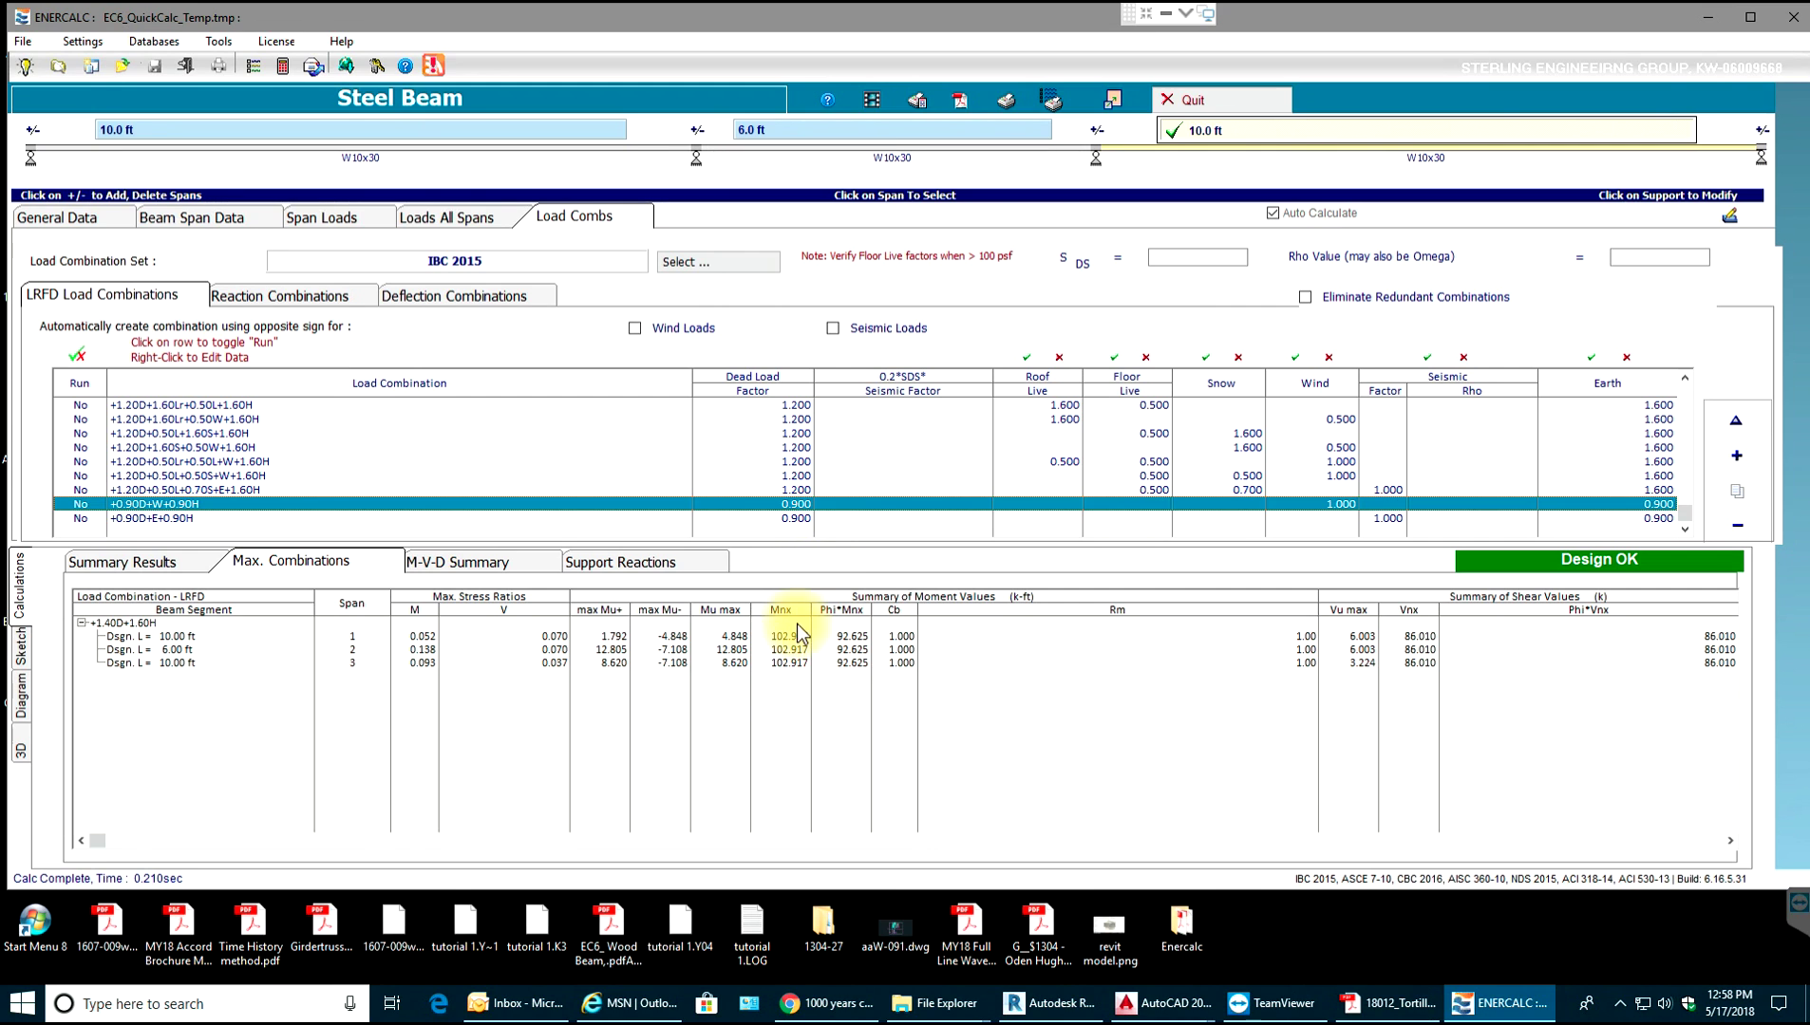
Review the support reactions for the remaining +1.40D+1.60H combination.
left_click(593, 565)
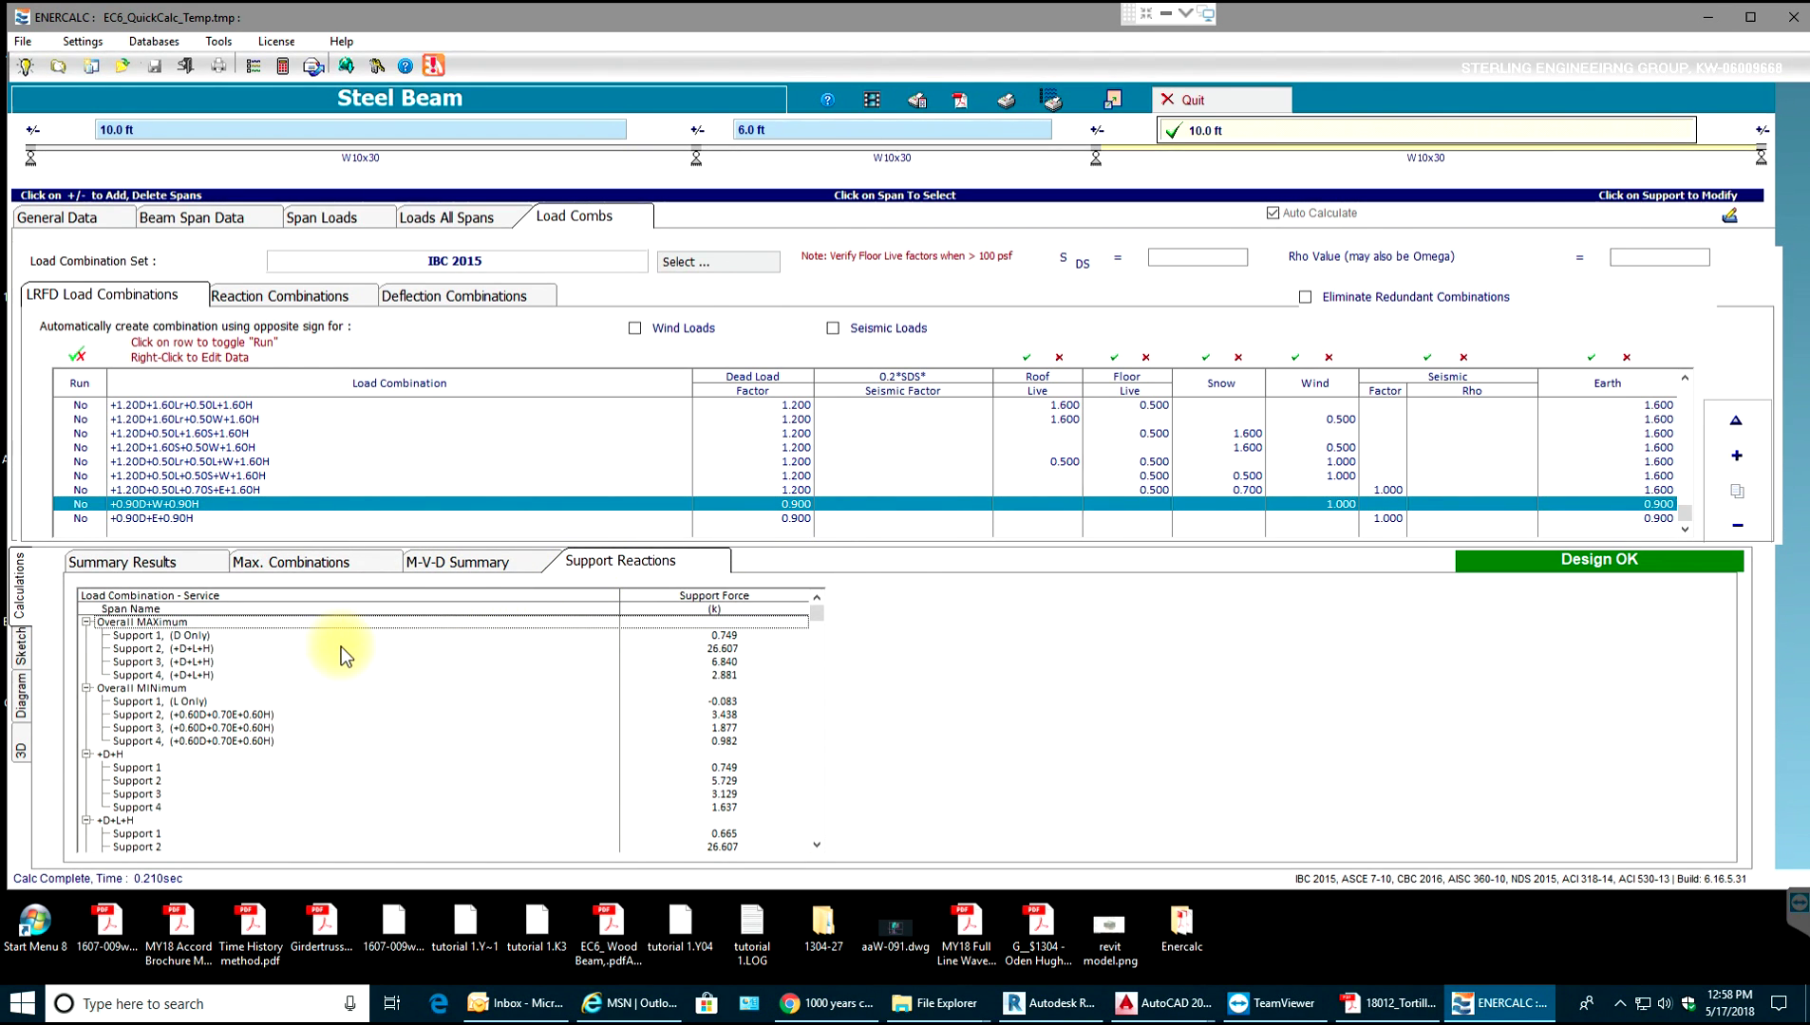
scroll(341, 646, "down", 10)
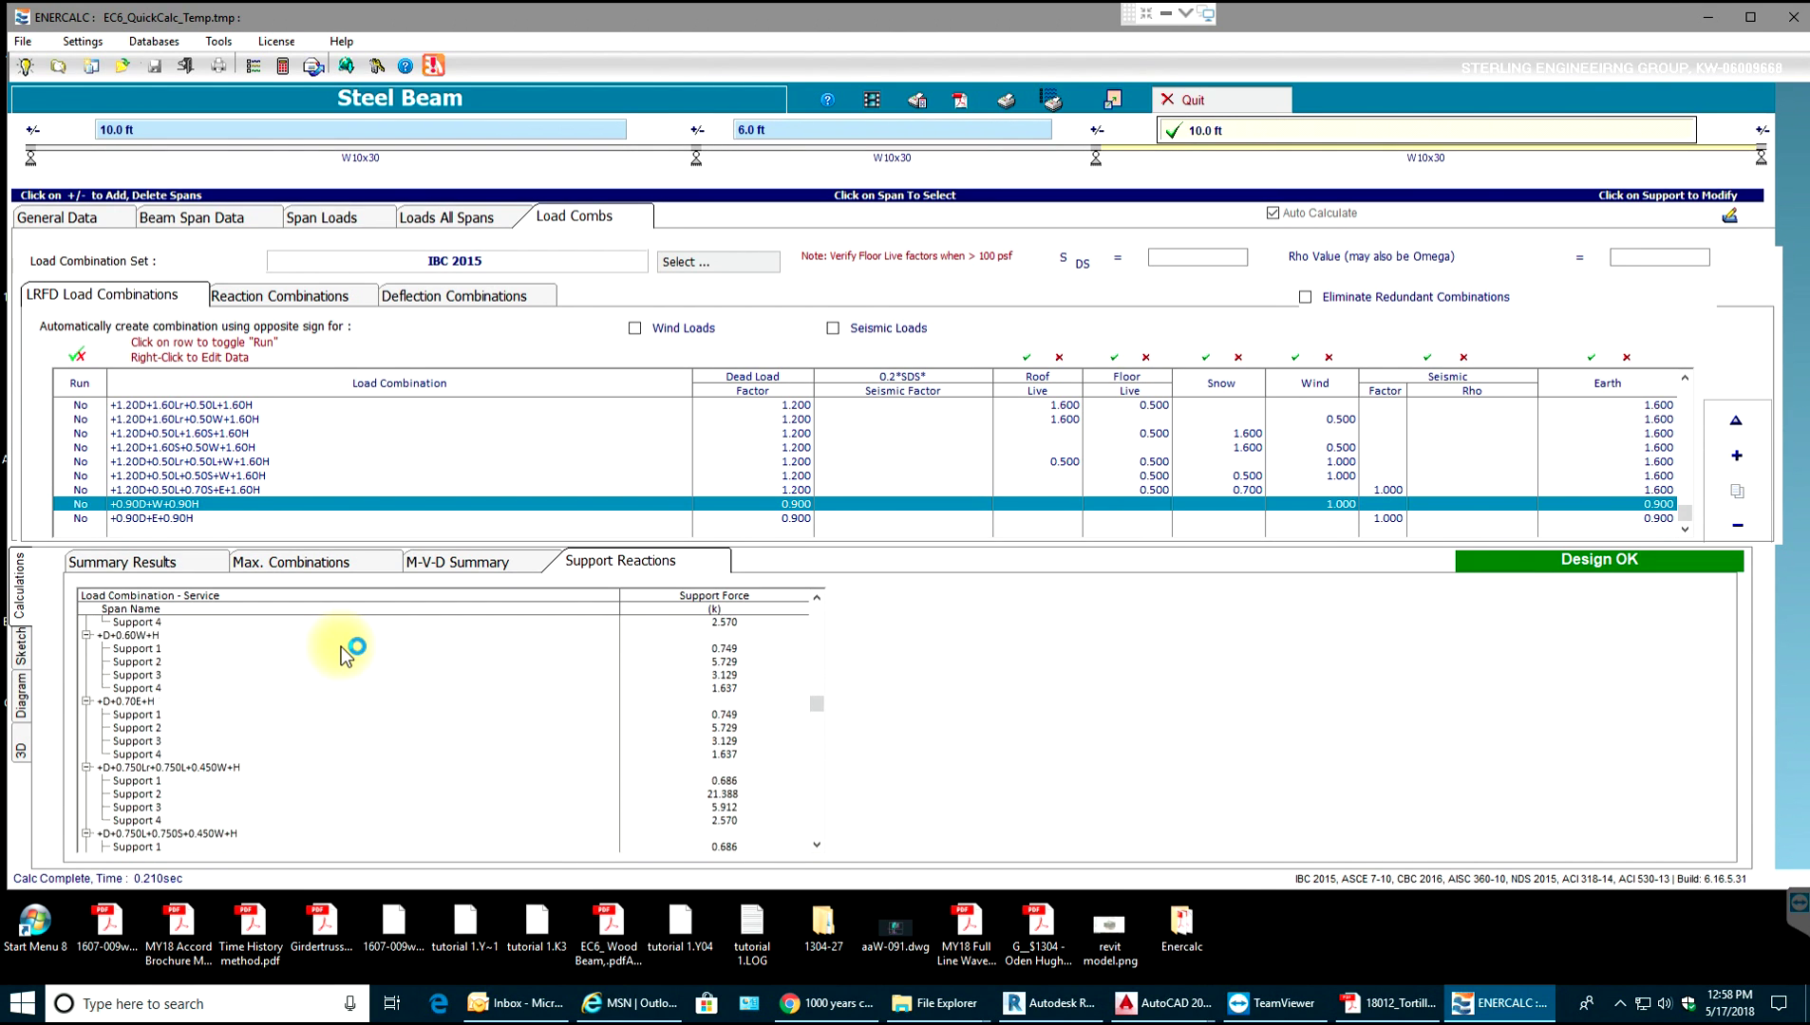
scroll(345, 655, "down", 2)
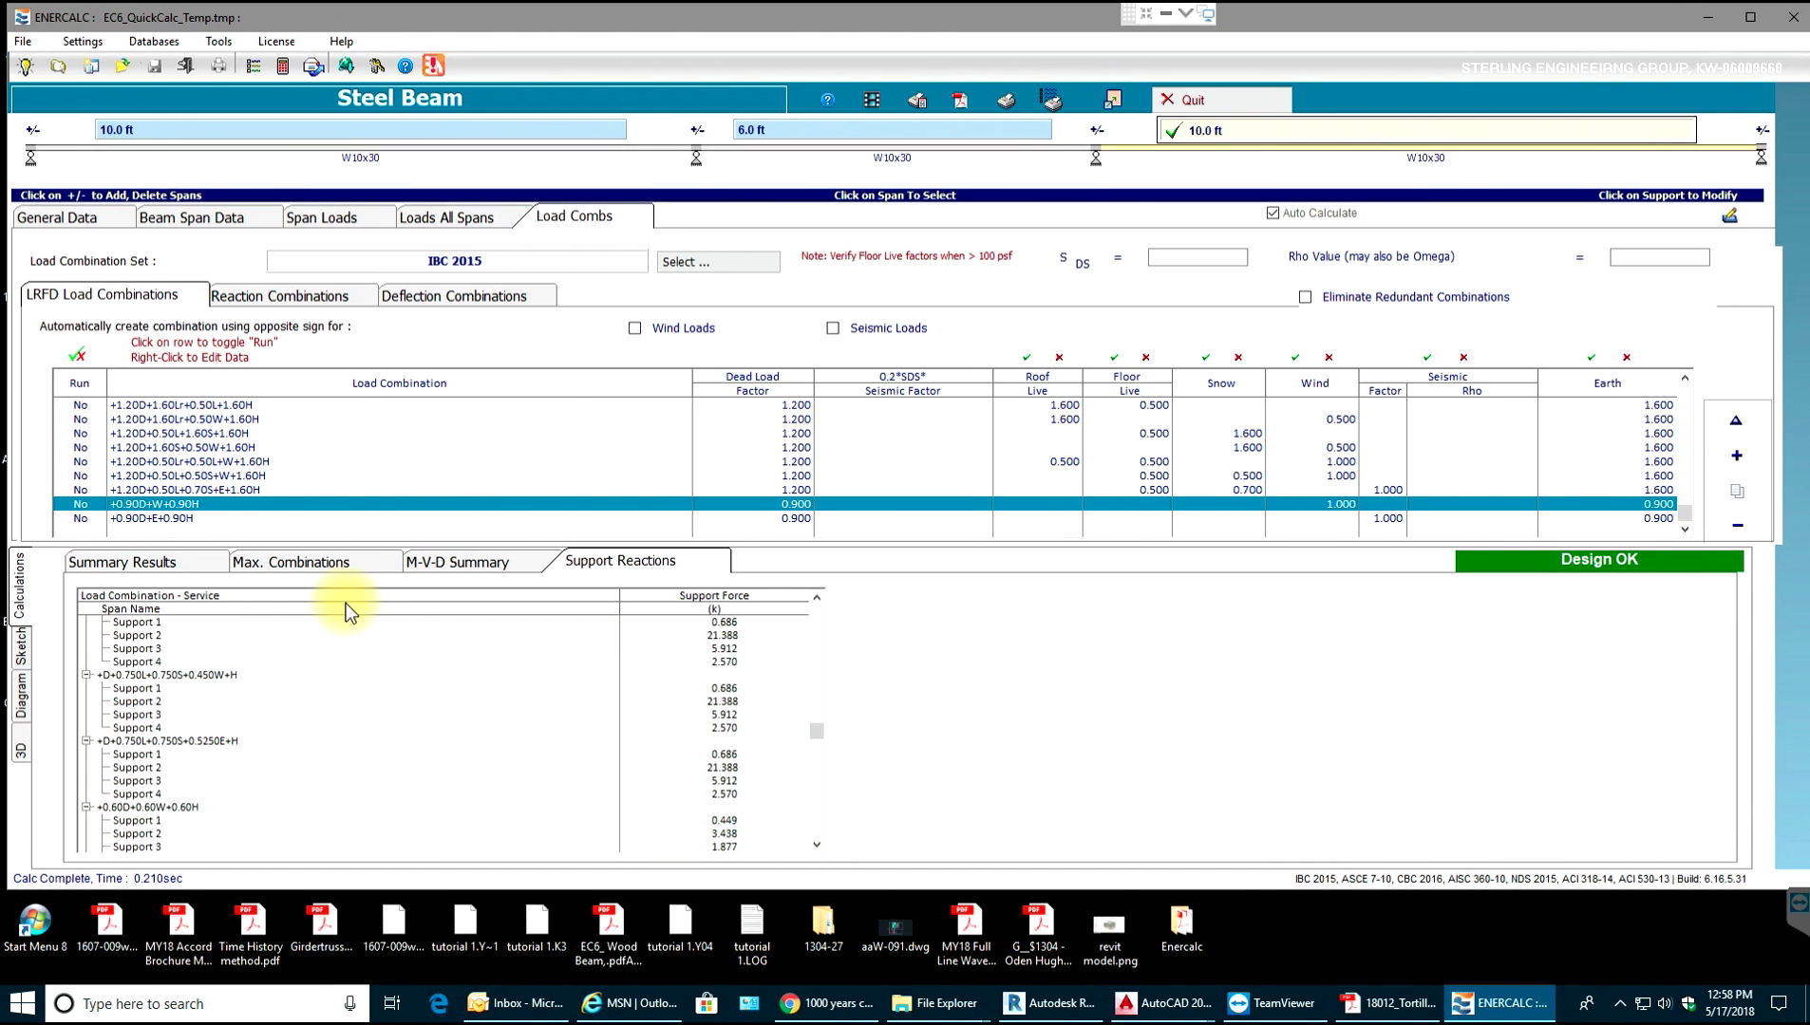
Check the reaction and deflection combination lists, then return to LRFD load combinations.
left_click(291, 291)
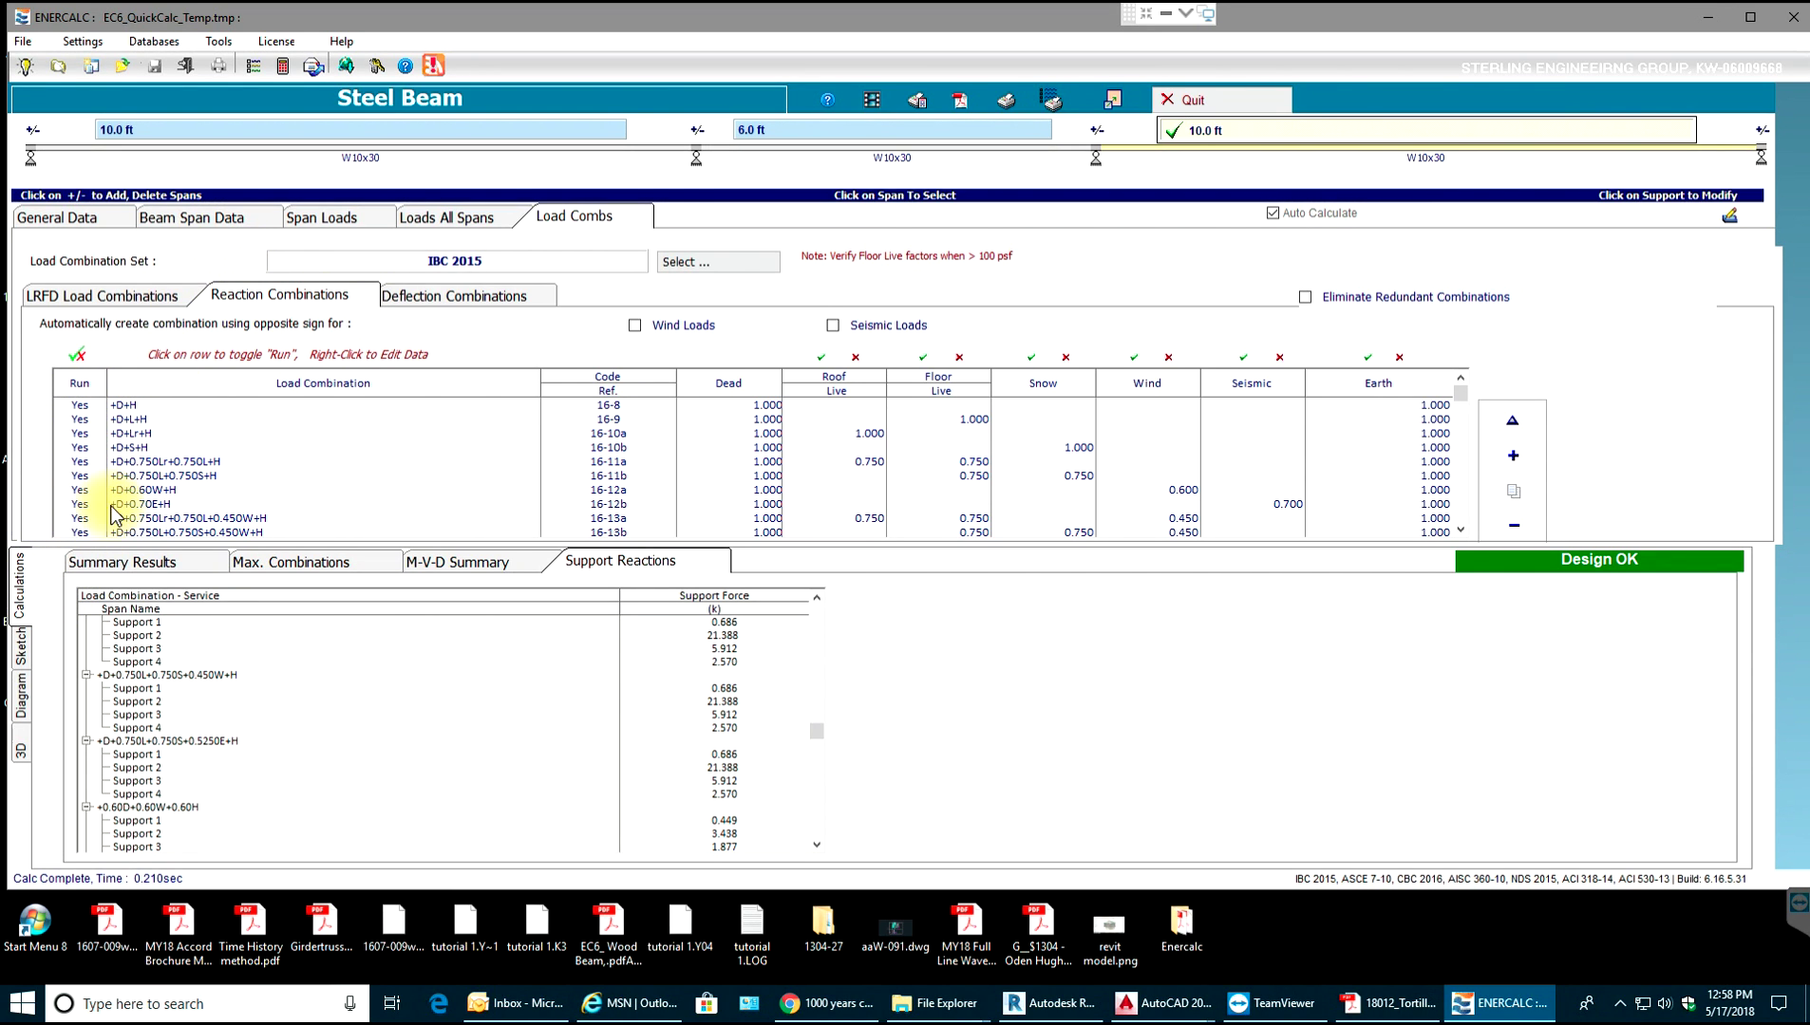
right_click(83, 417)
left_click(326, 323)
left_click(444, 292)
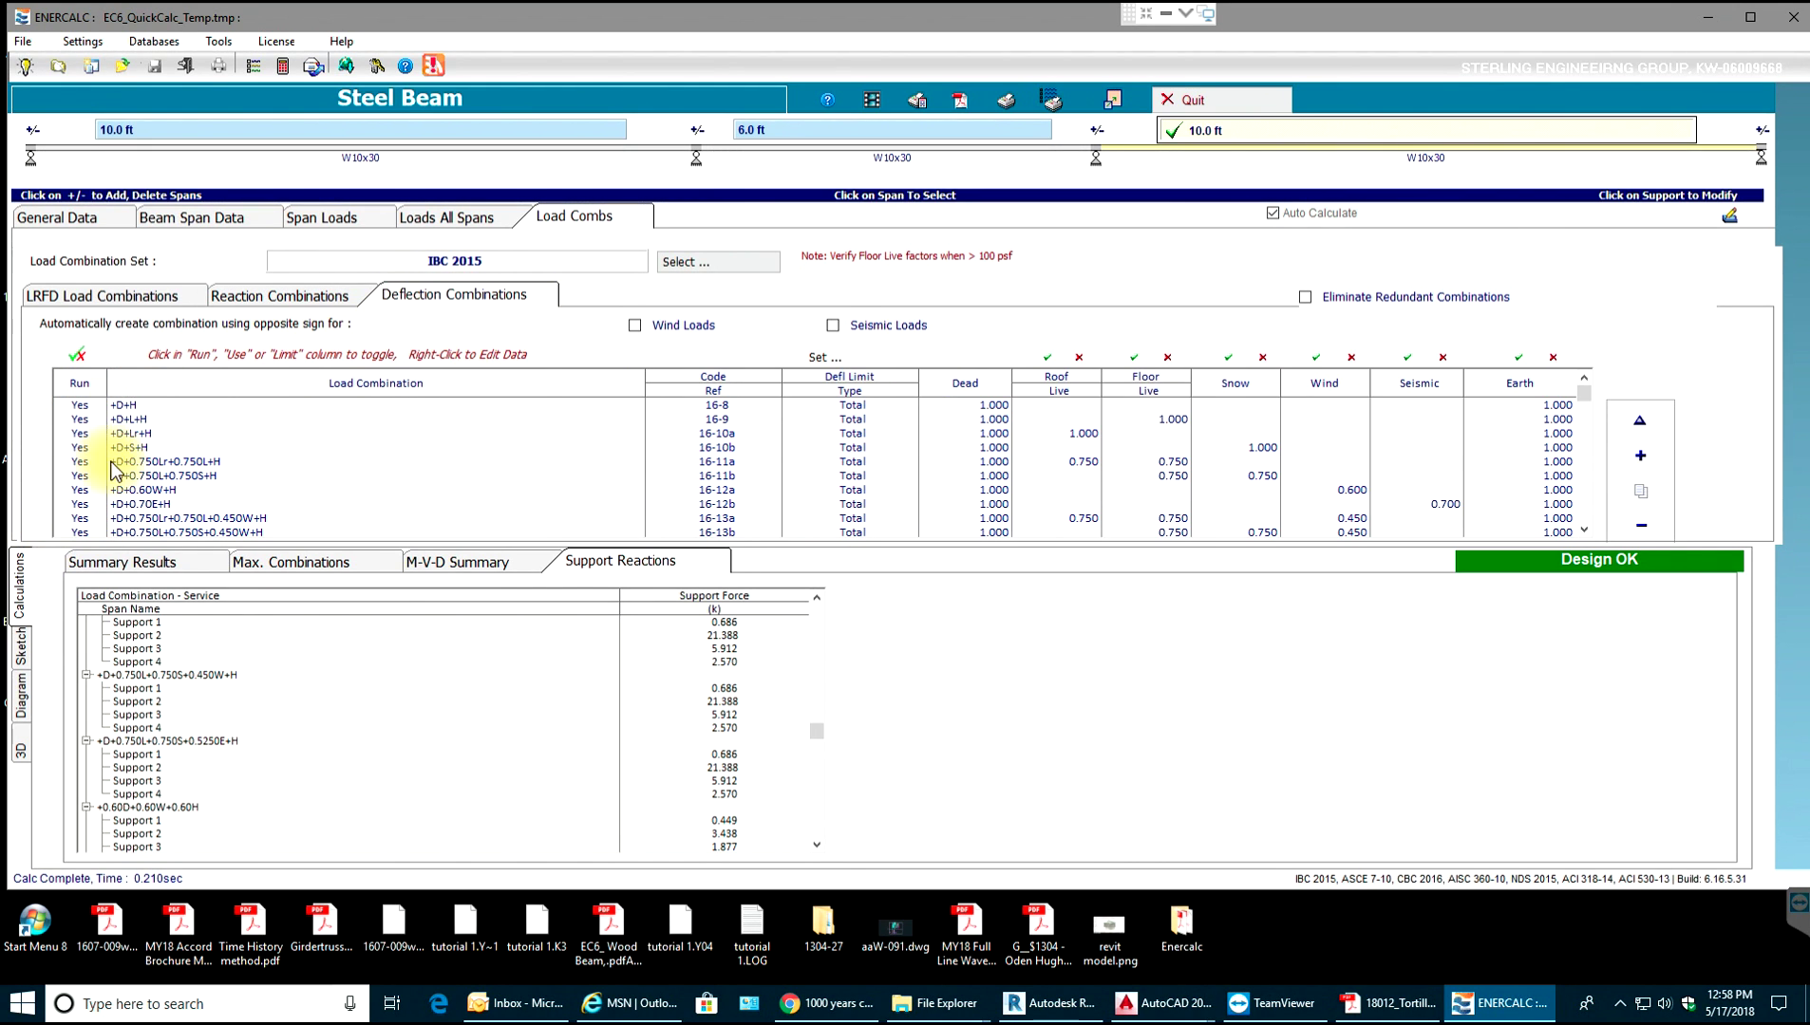
left_click(142, 297)
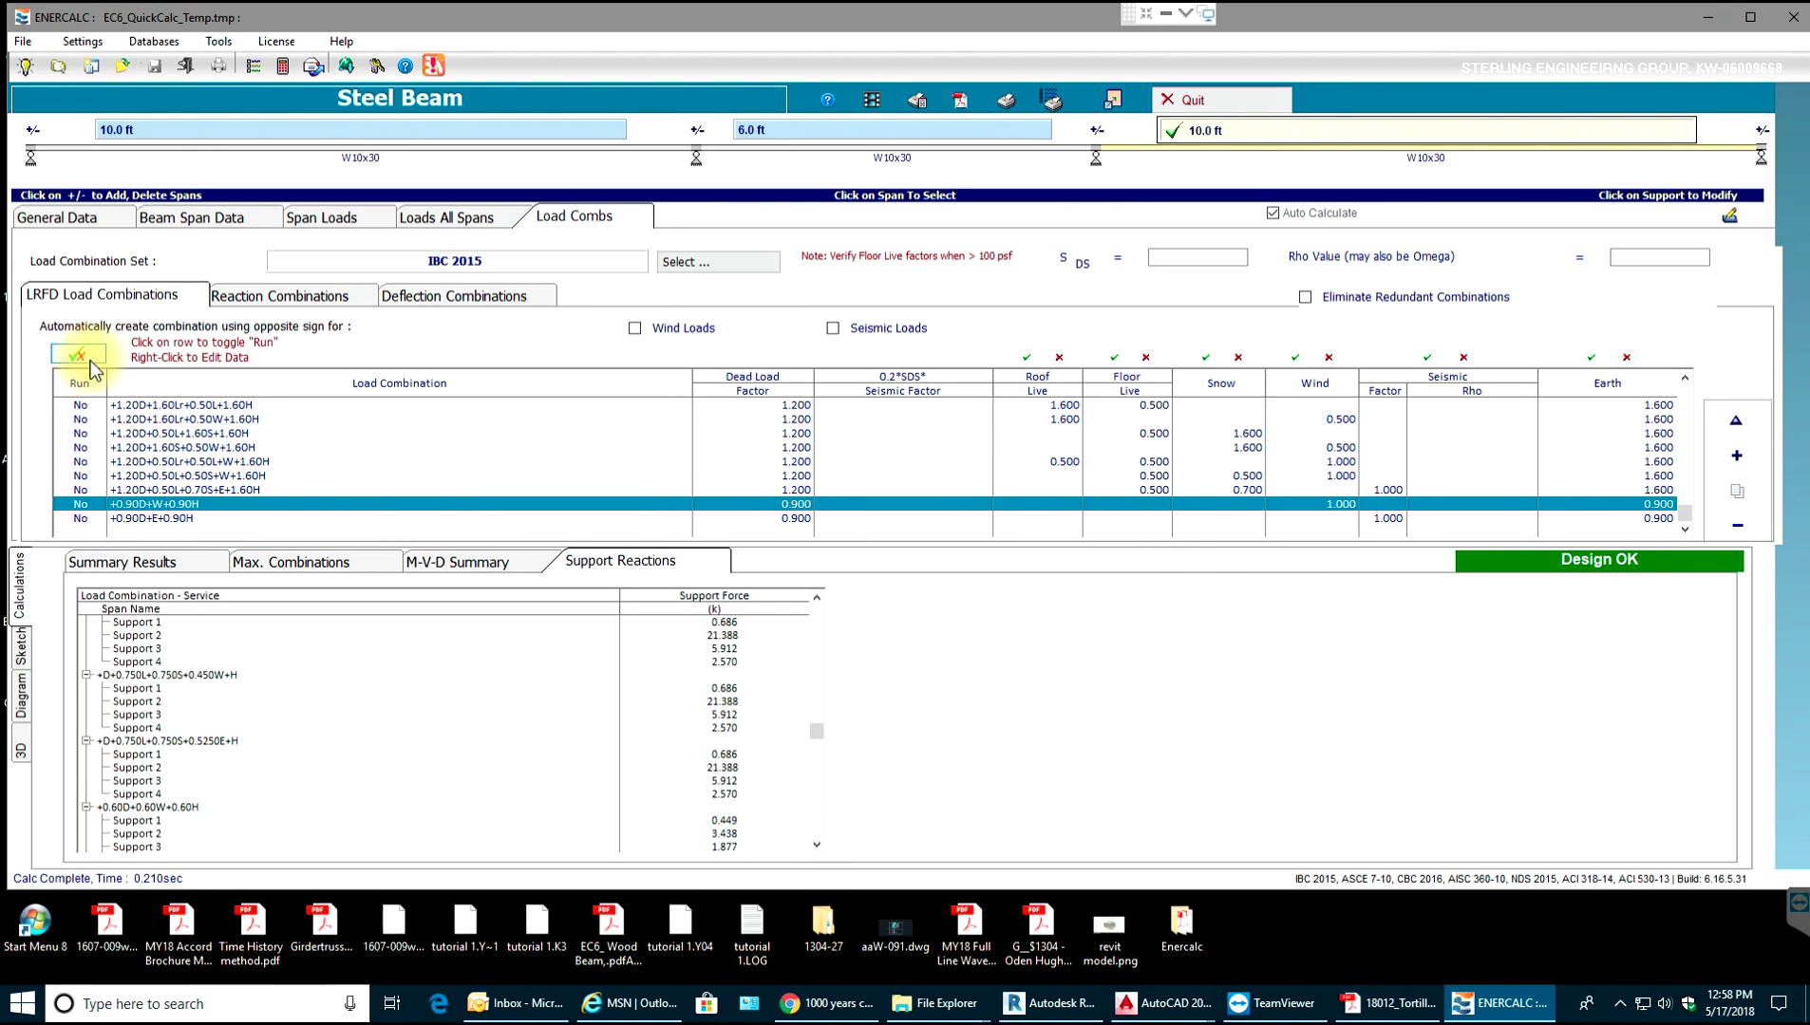
Show the Beam Span Data again, with span 3 at 10 ft using W12x19.
left_click(180, 213)
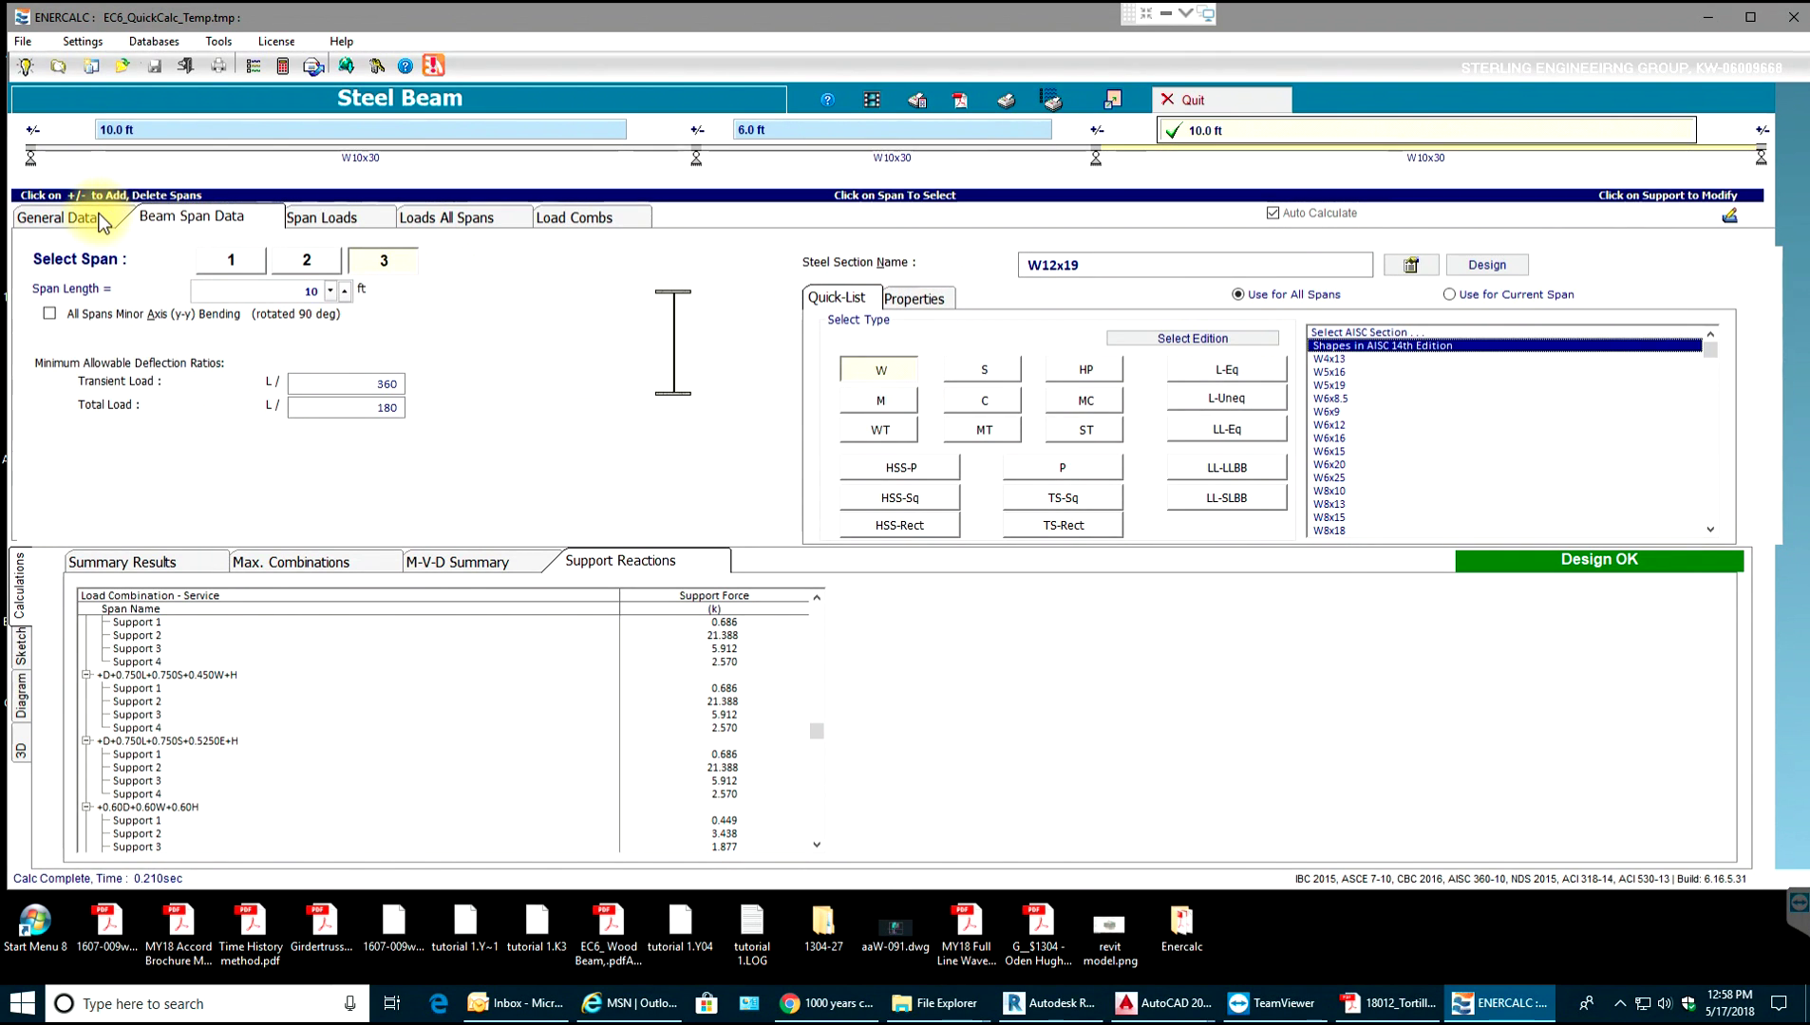